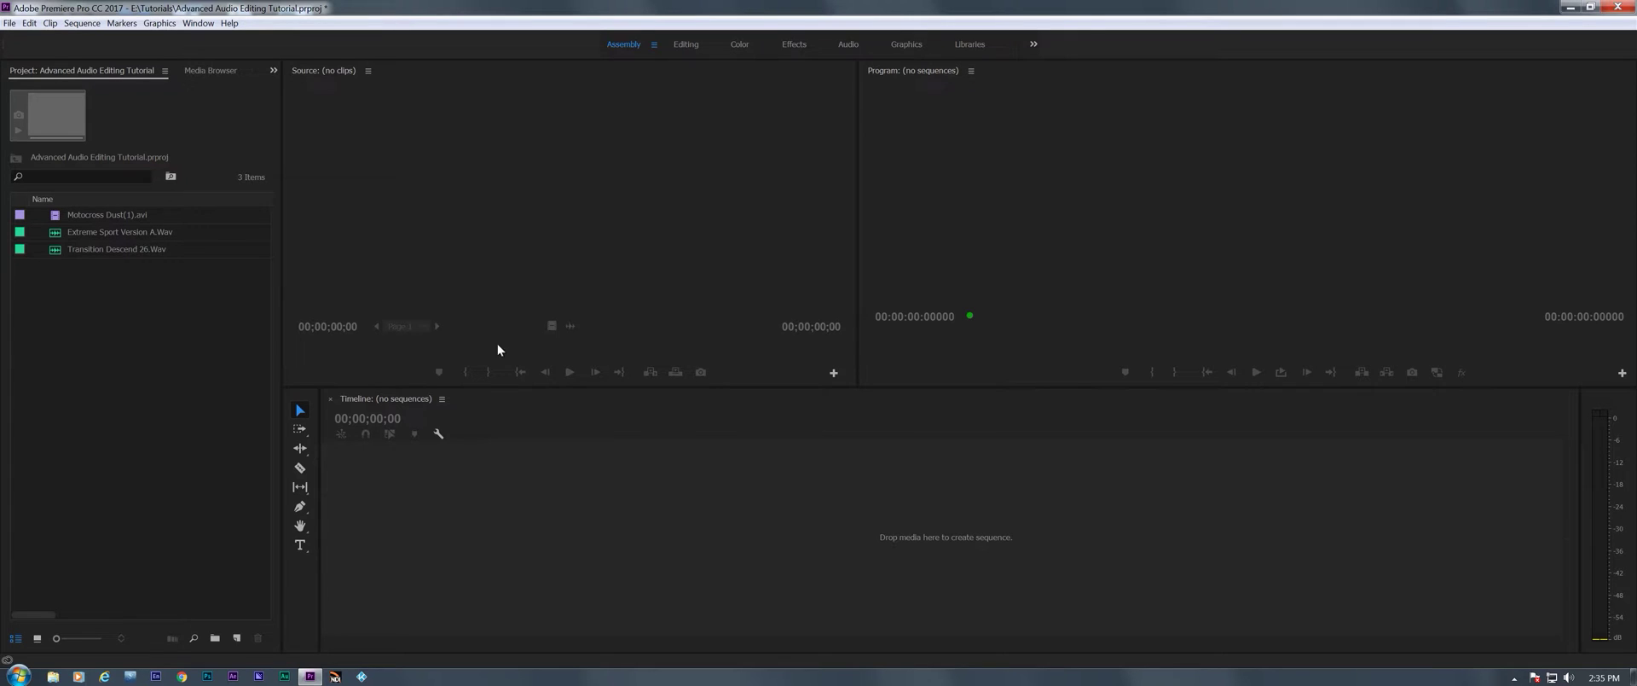
Load Motocross Dust(1).avi in the Source monitor and scrub to about 6 seconds
double_click(64, 213)
drag(330, 342, 249, 335)
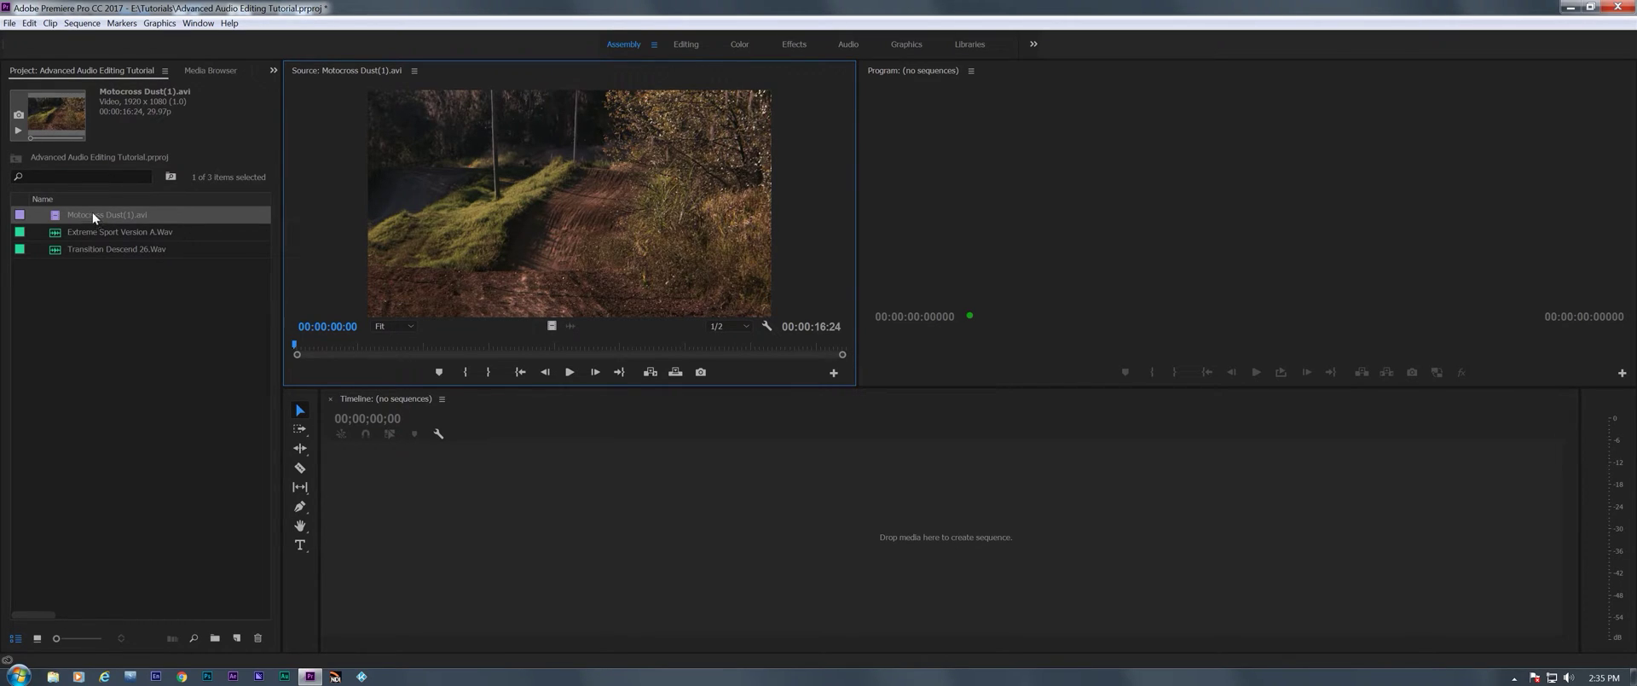
Create a Motocross Dust(1) sequence from the footage and play it from about 5 seconds
drag(59, 217, 350, 490)
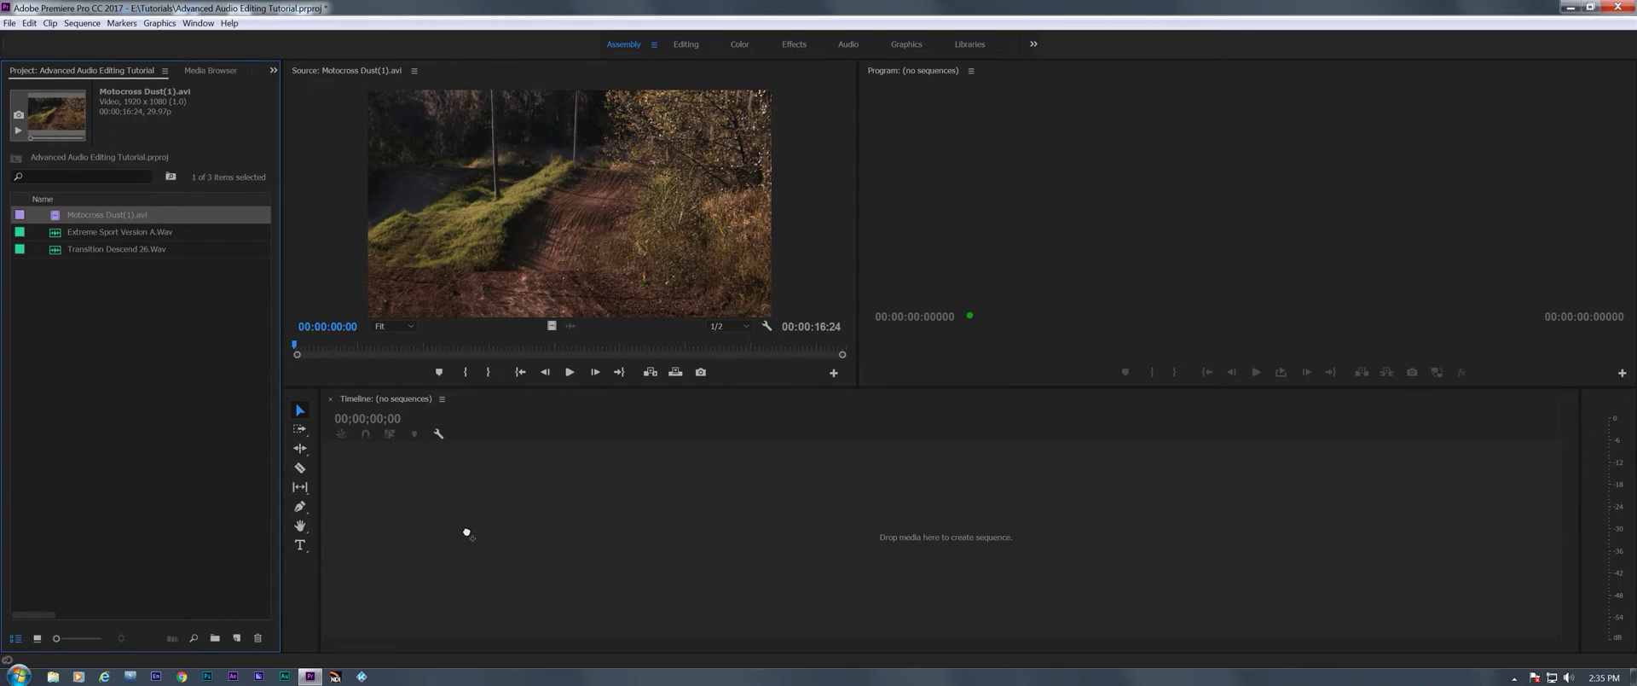
drag(467, 534, 471, 537)
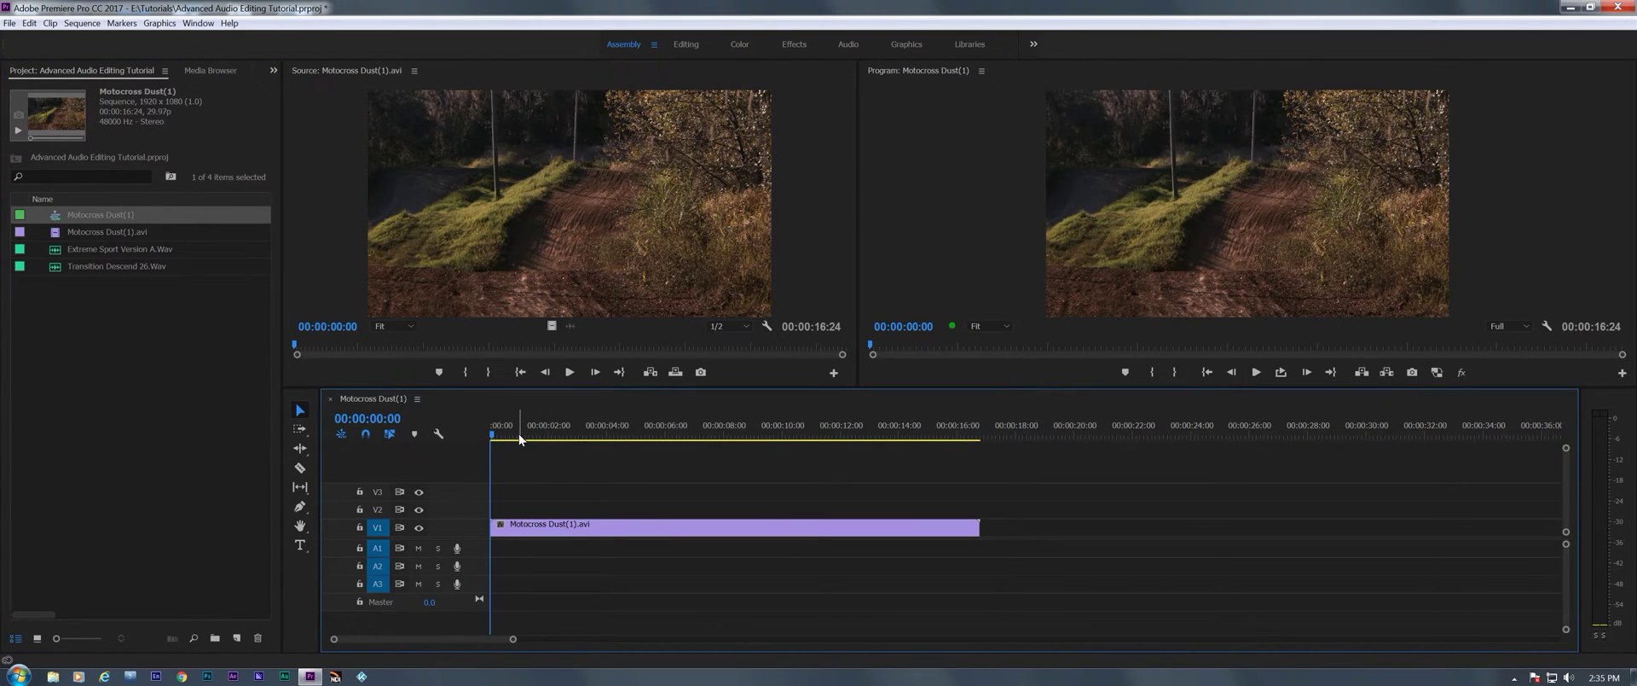
drag(519, 433, 709, 448)
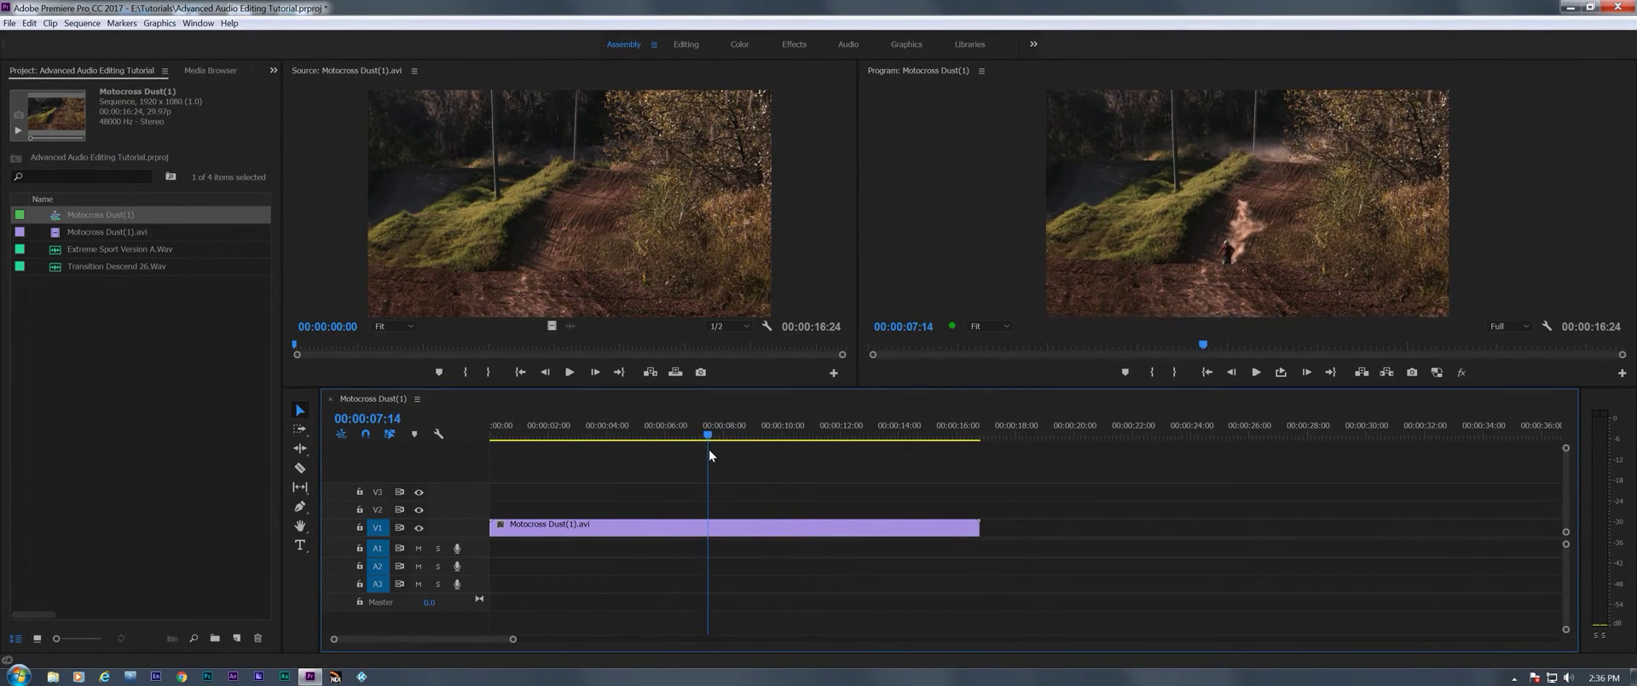
key(space)
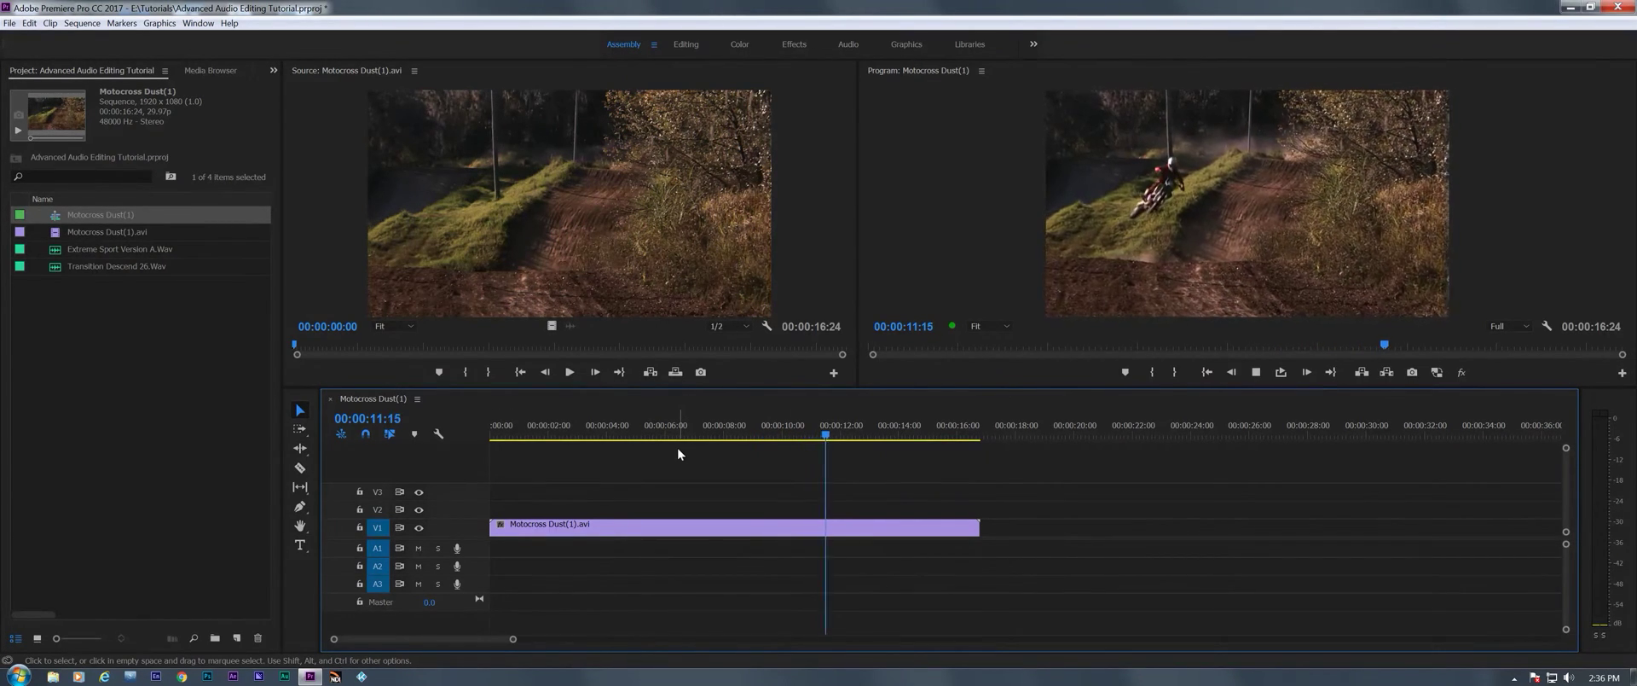
key(space)
mouse_move(816, 425)
mouse_down()
mouse_move(759, 436)
mouse_move(811, 437)
mouse_up()
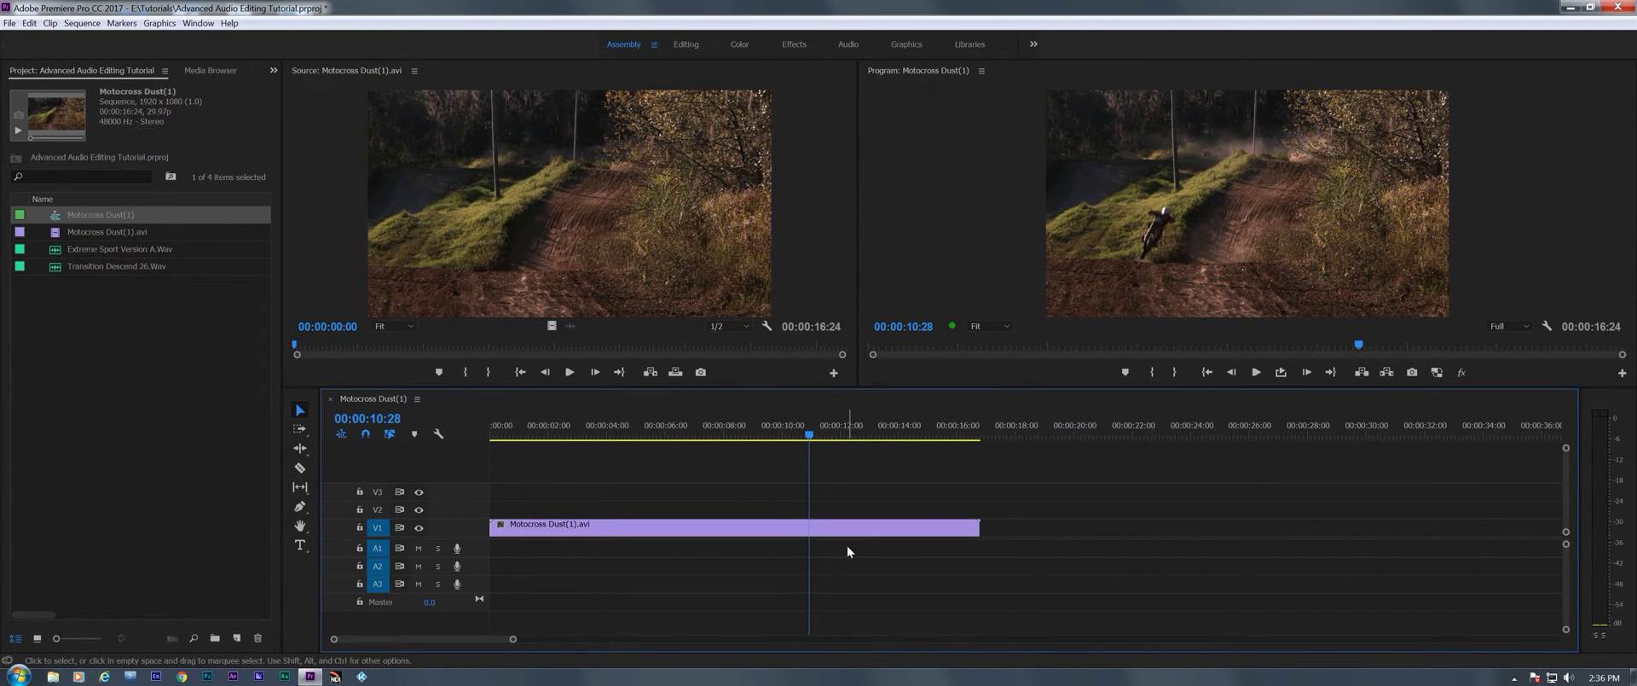
Razor the clip at 00:00:10:28 and 00:00:13:02 into three pieces
key(c)
click(810, 526)
drag(812, 437, 873, 448)
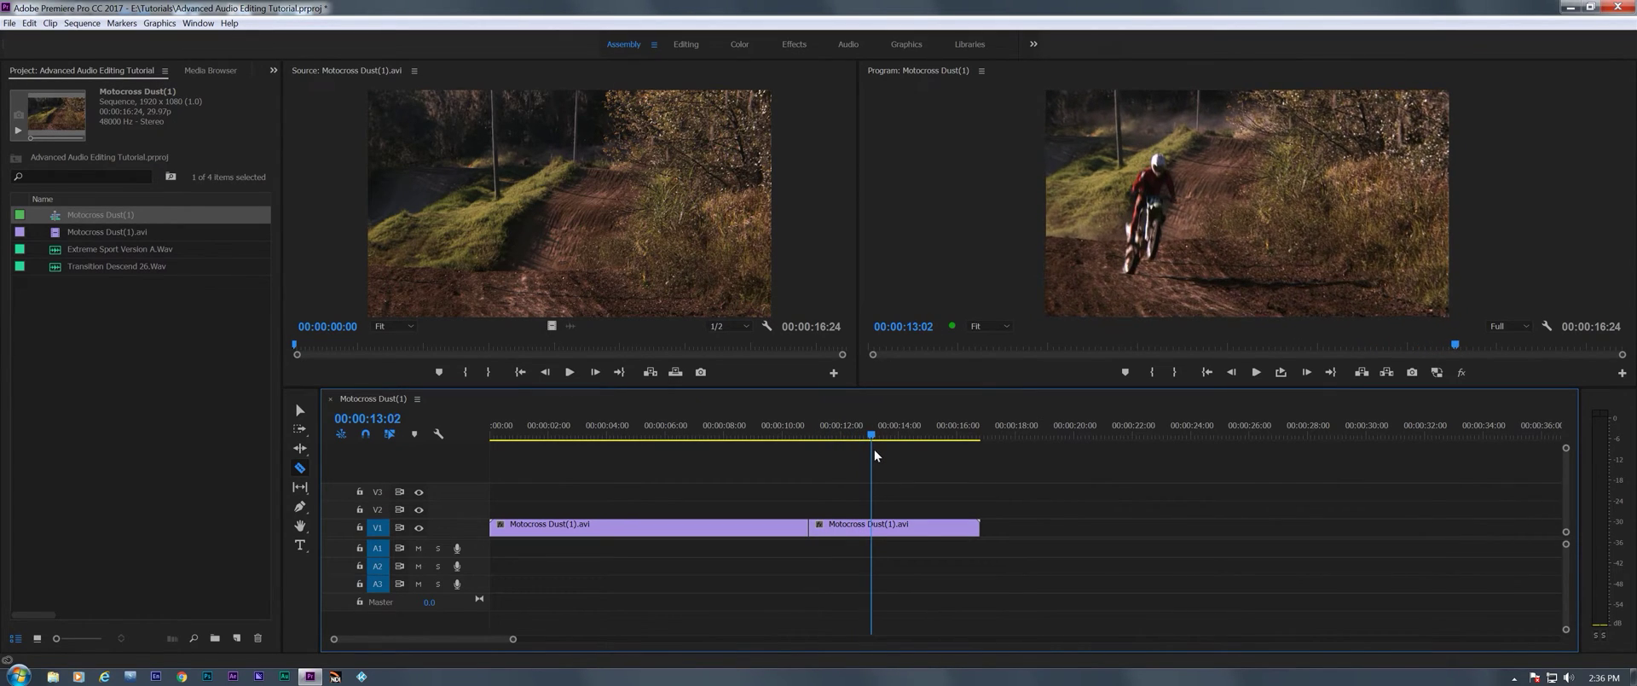
click(871, 527)
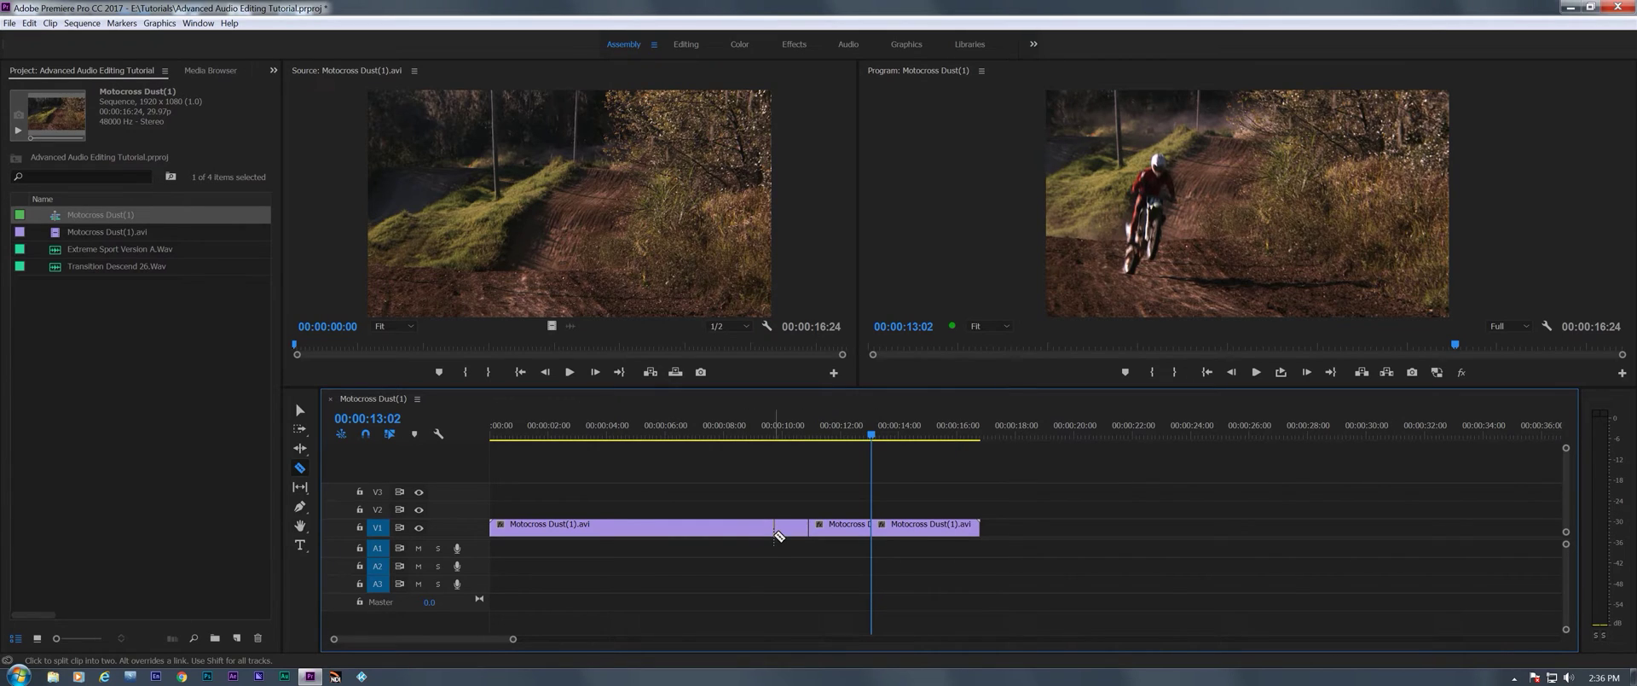
Set the first piece's speed to 200%
key(v)
click(738, 533)
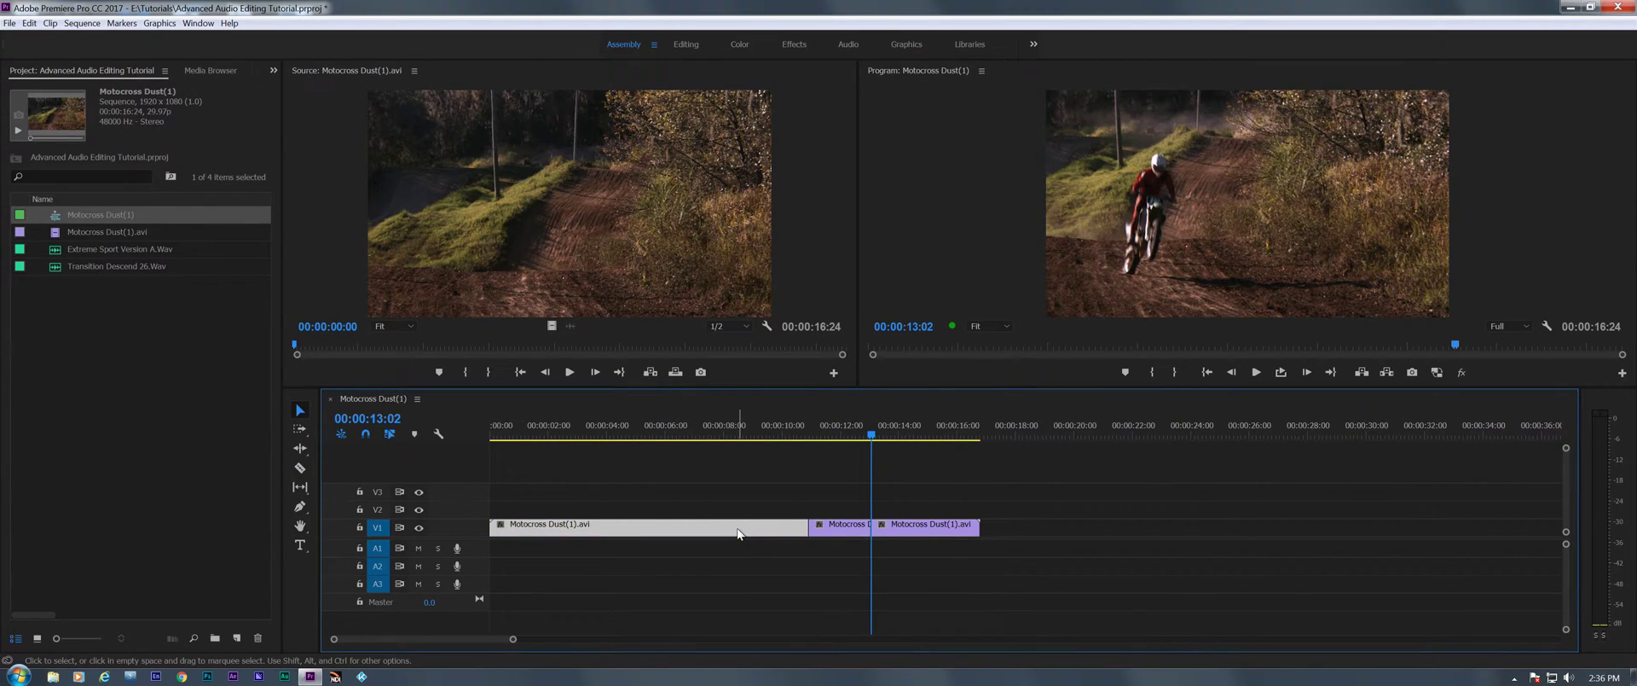
right_click(738, 533)
click(781, 453)
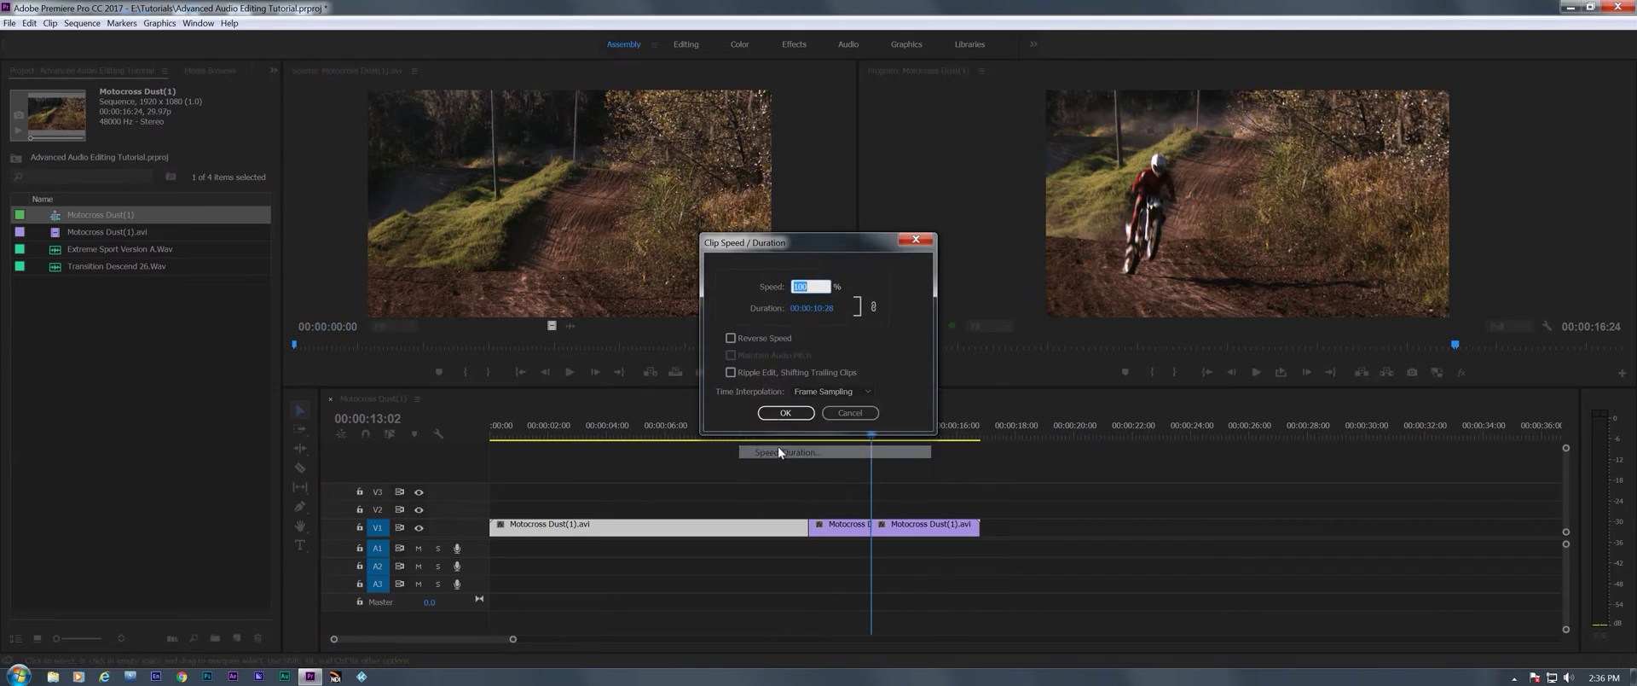
text(200)
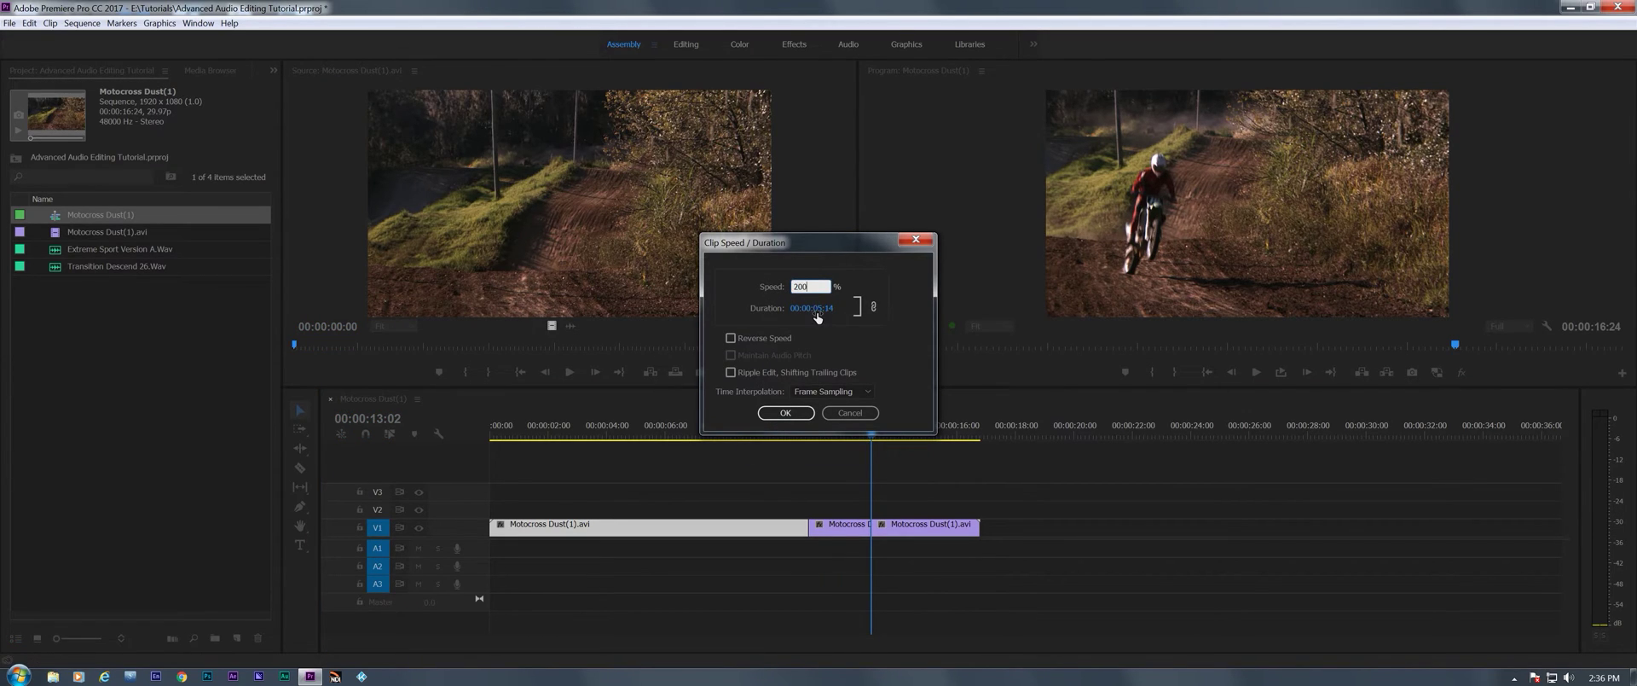
key(Return)
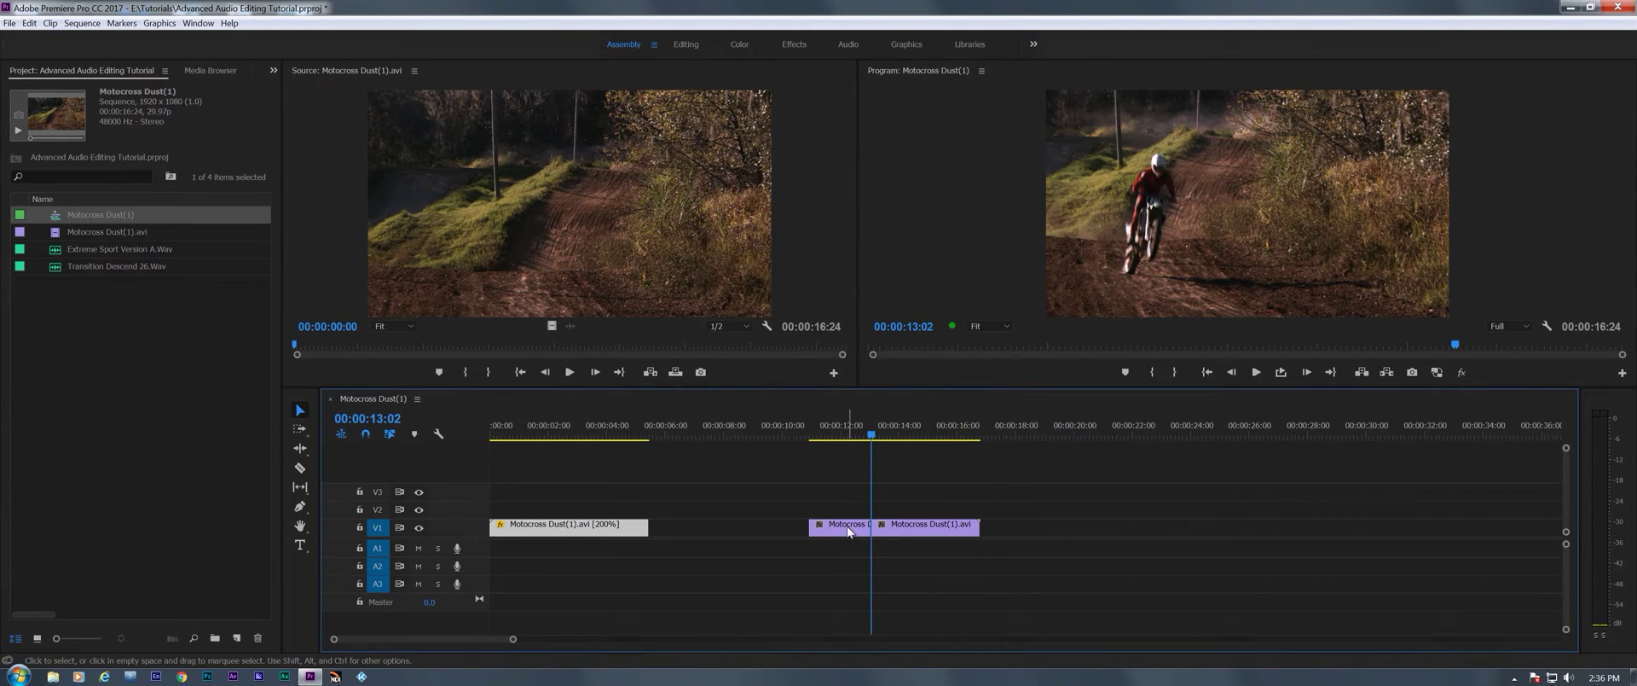
Move the middle piece left against the first piece and play from about 5 seconds
right_click(750, 528)
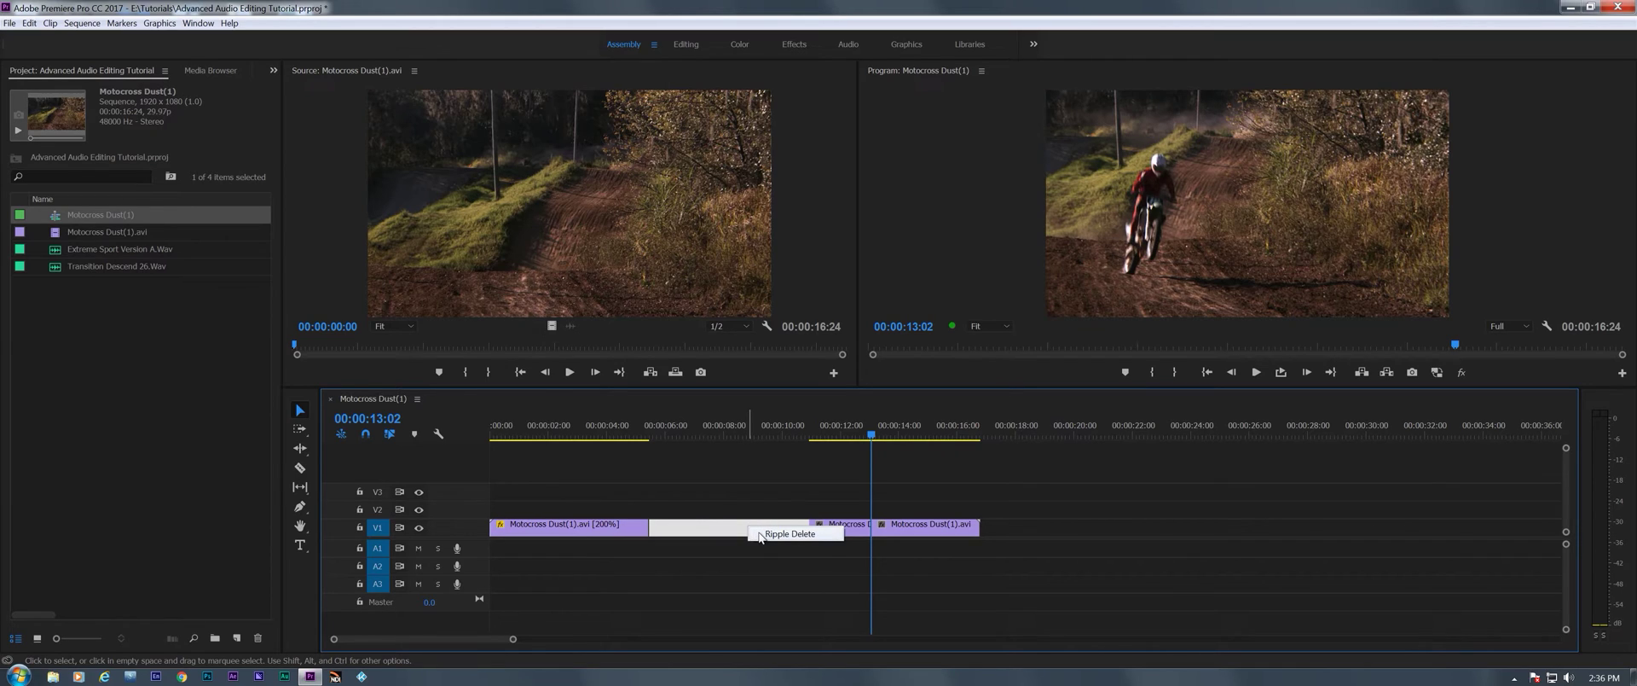
double_click(844, 531)
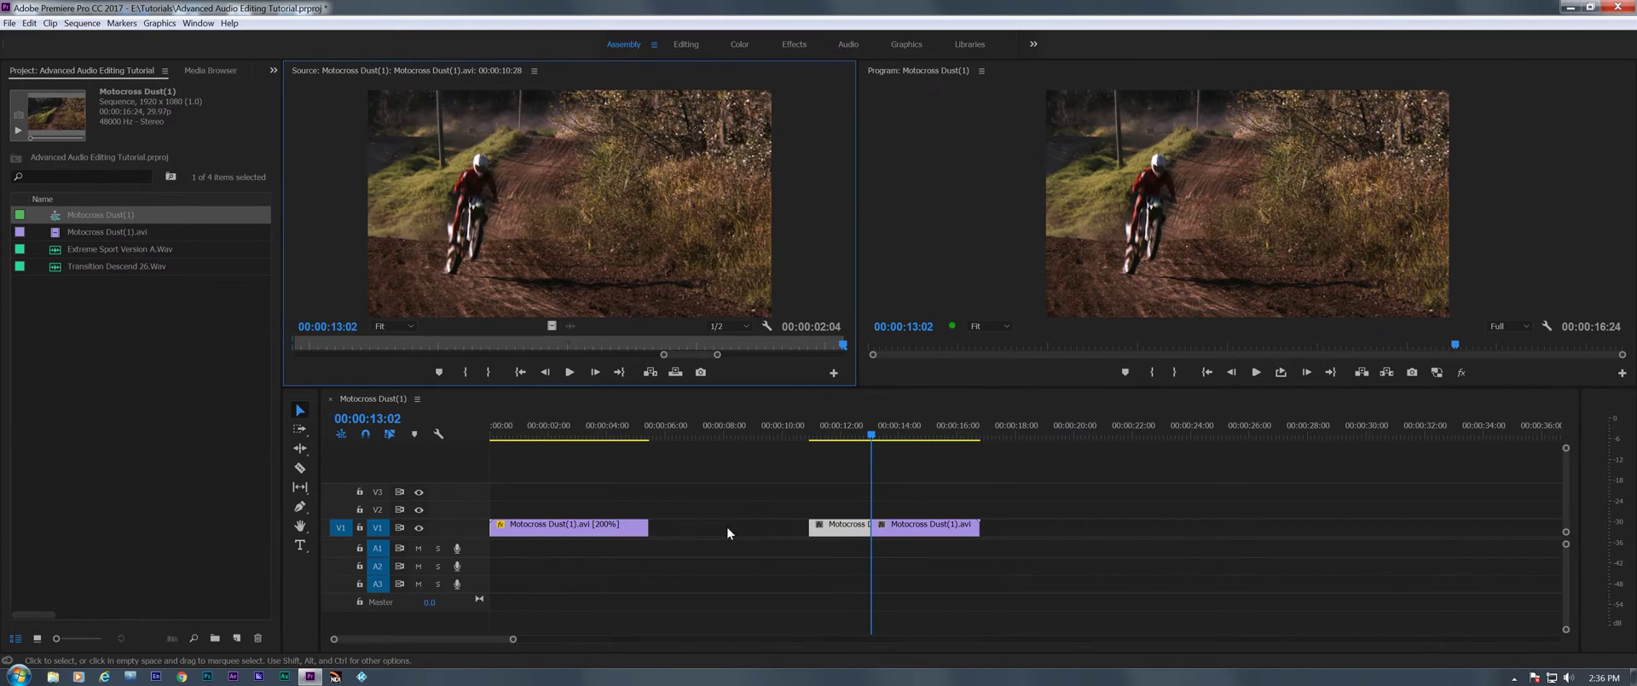
drag(844, 528, 682, 529)
click(624, 426)
key(space)
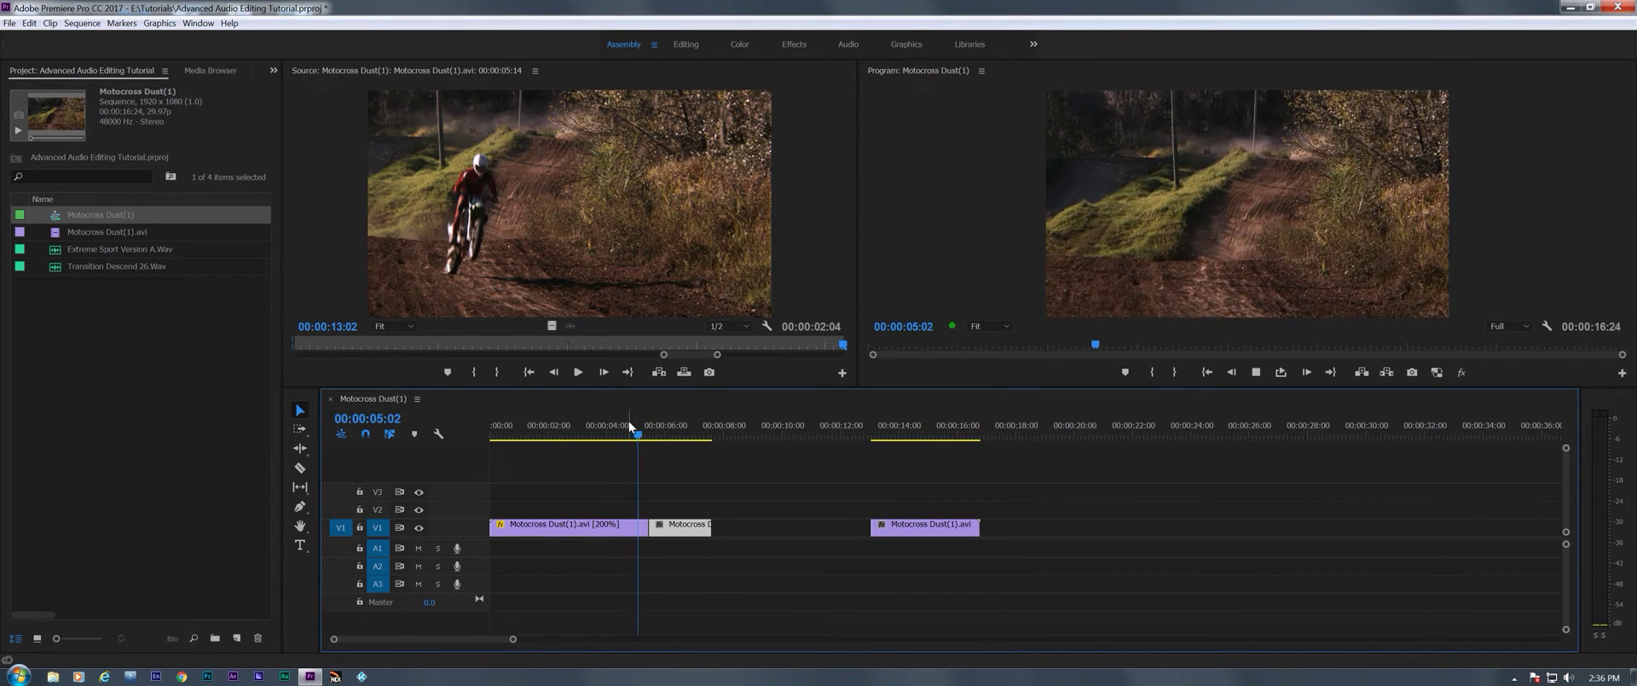
Set the middle piece to 50% speed with Optical Flow interpolation
right_click(689, 529)
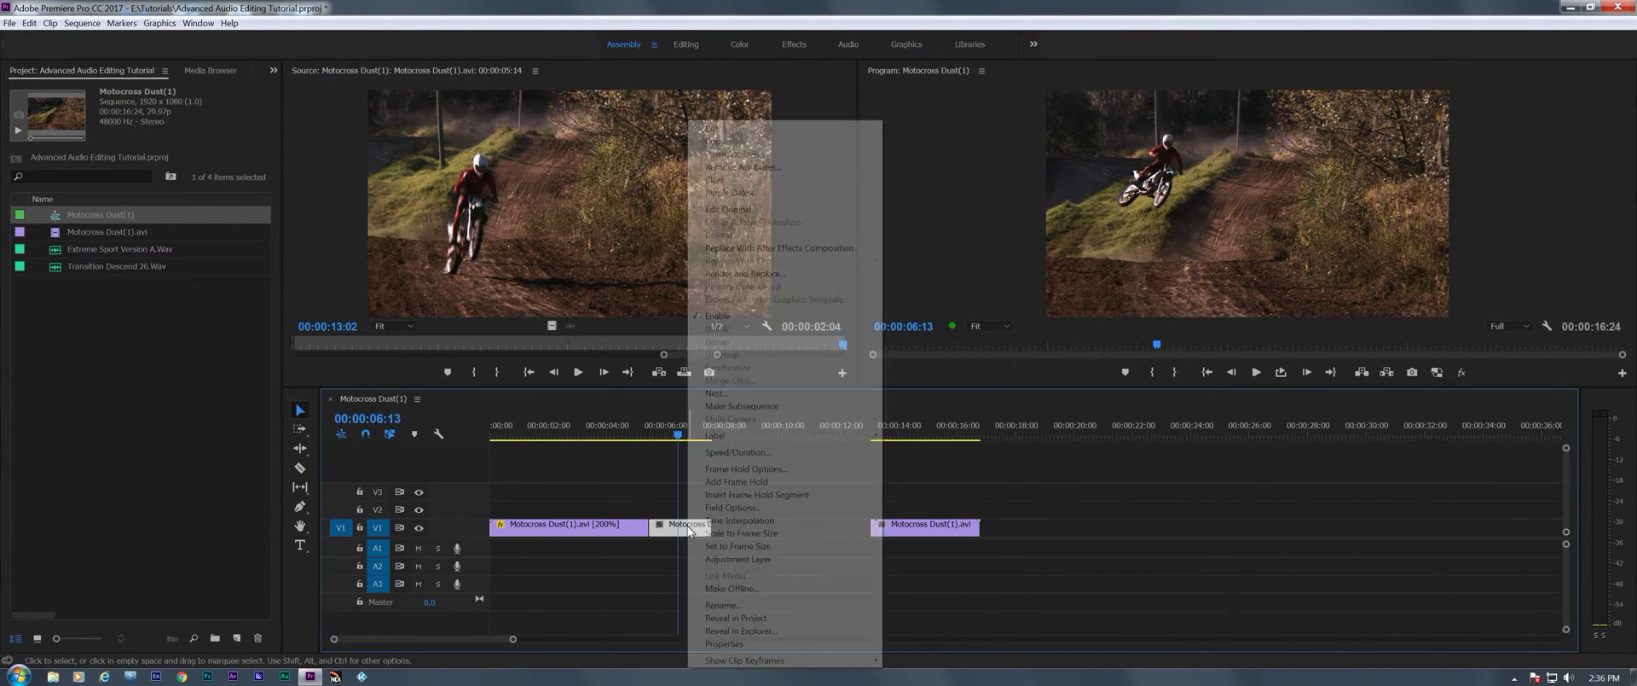
click(753, 453)
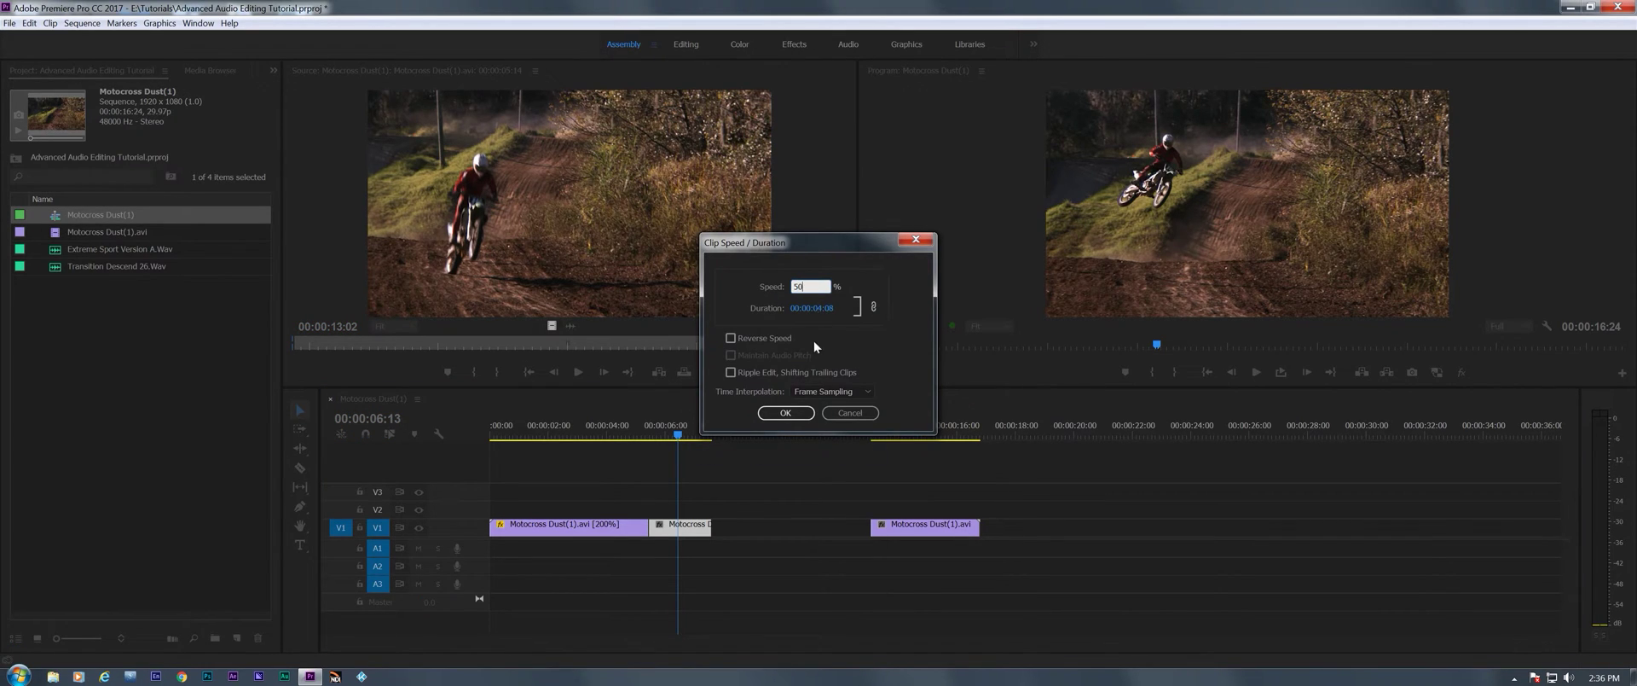
click(853, 391)
click(843, 432)
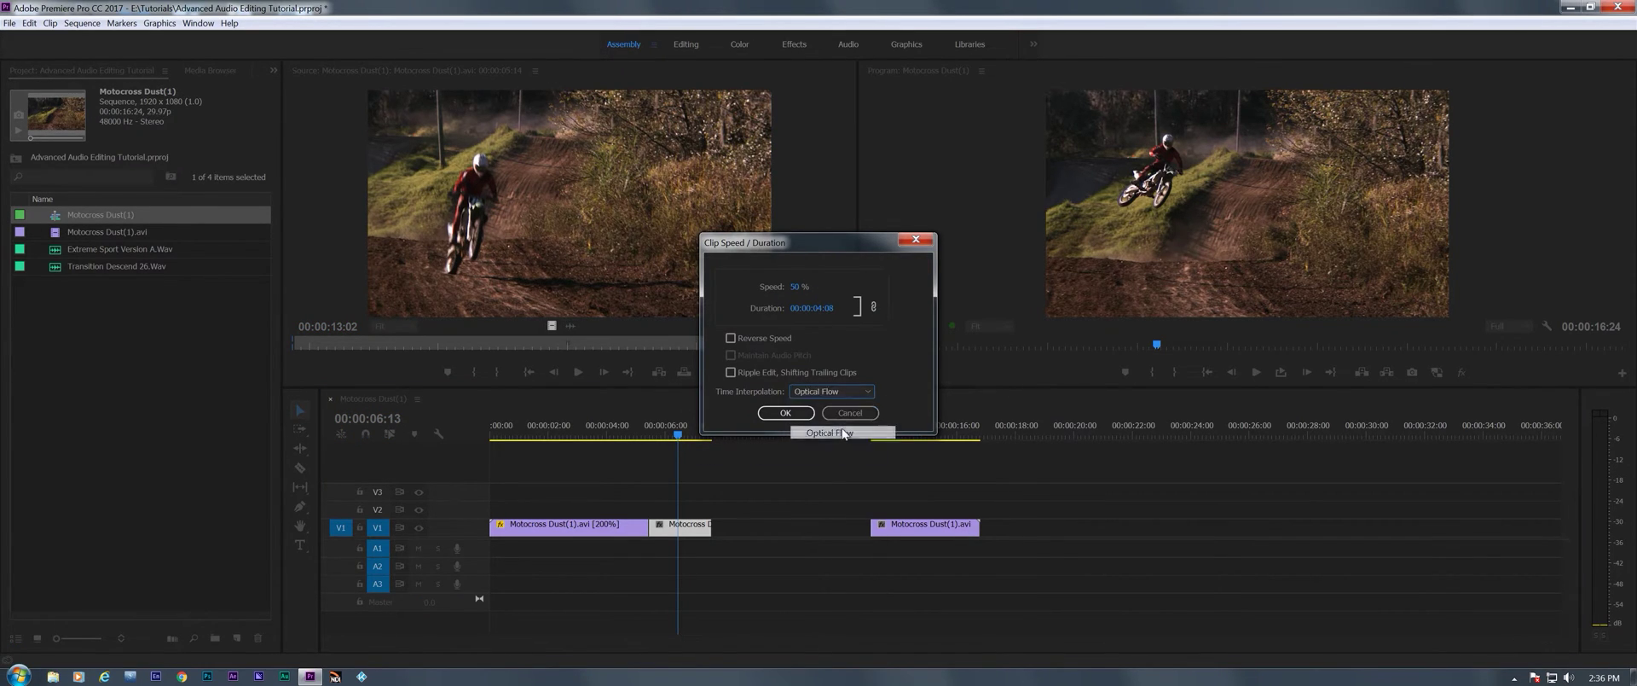
click(793, 413)
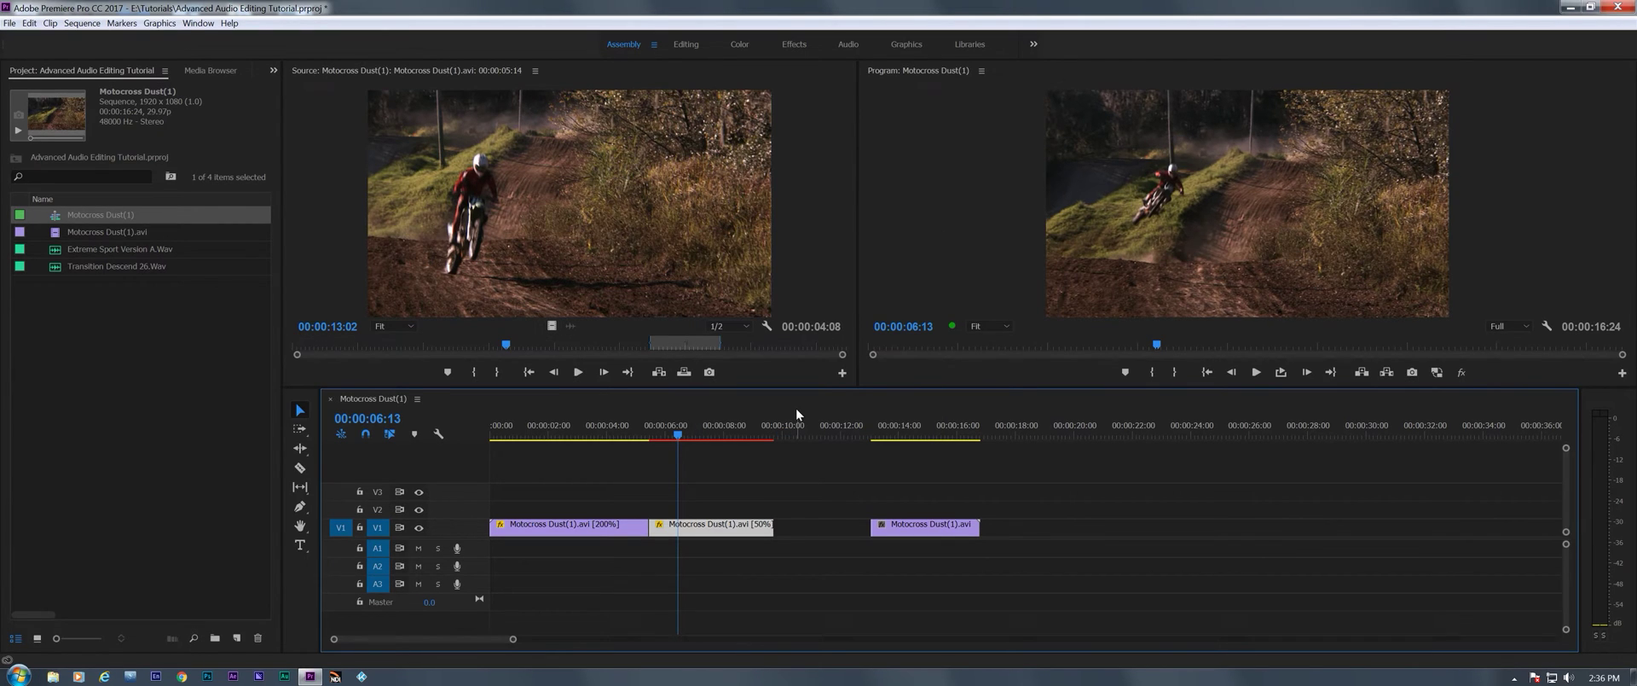
Speed the last piece to 200% and close the gap after the 50% piece
click(926, 535)
right_click(926, 534)
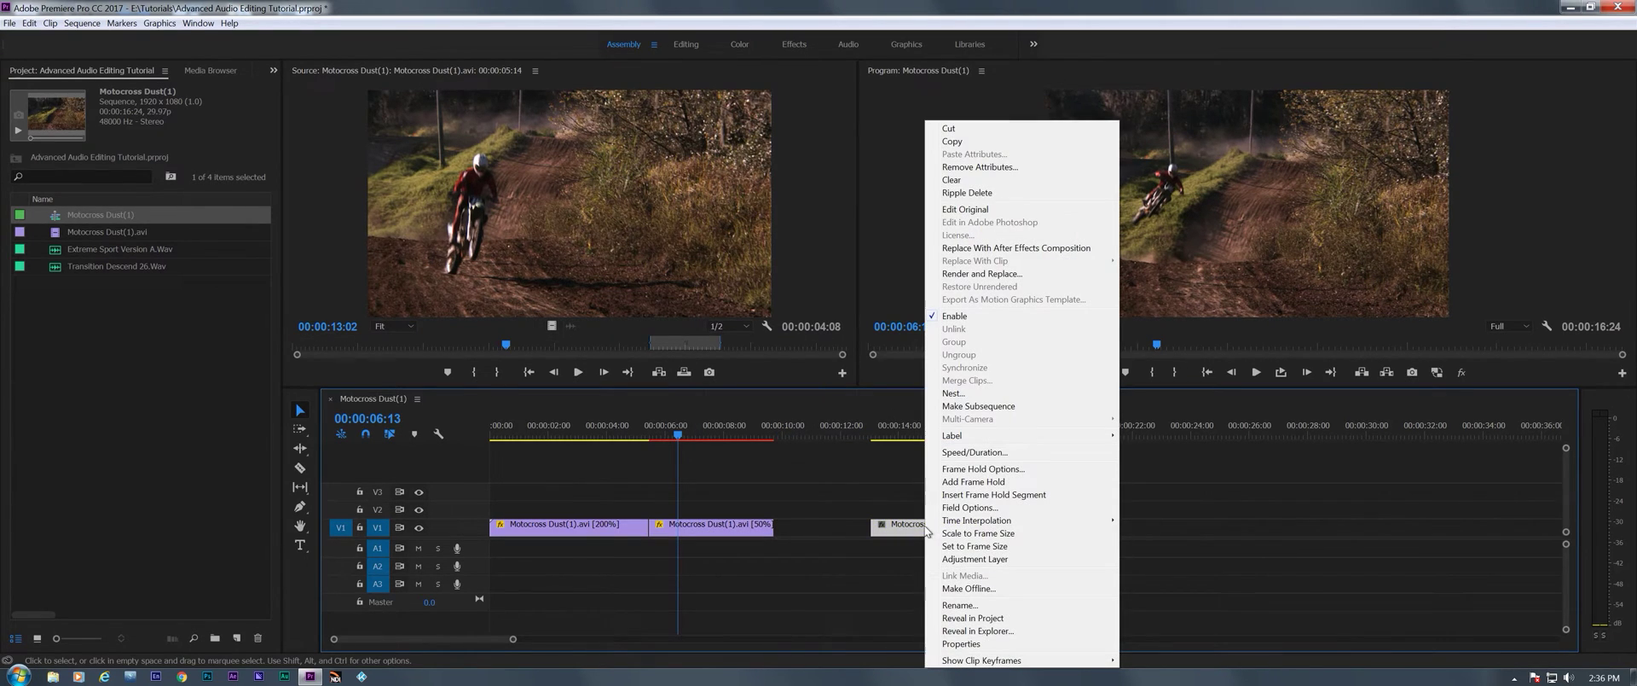
click(975, 452)
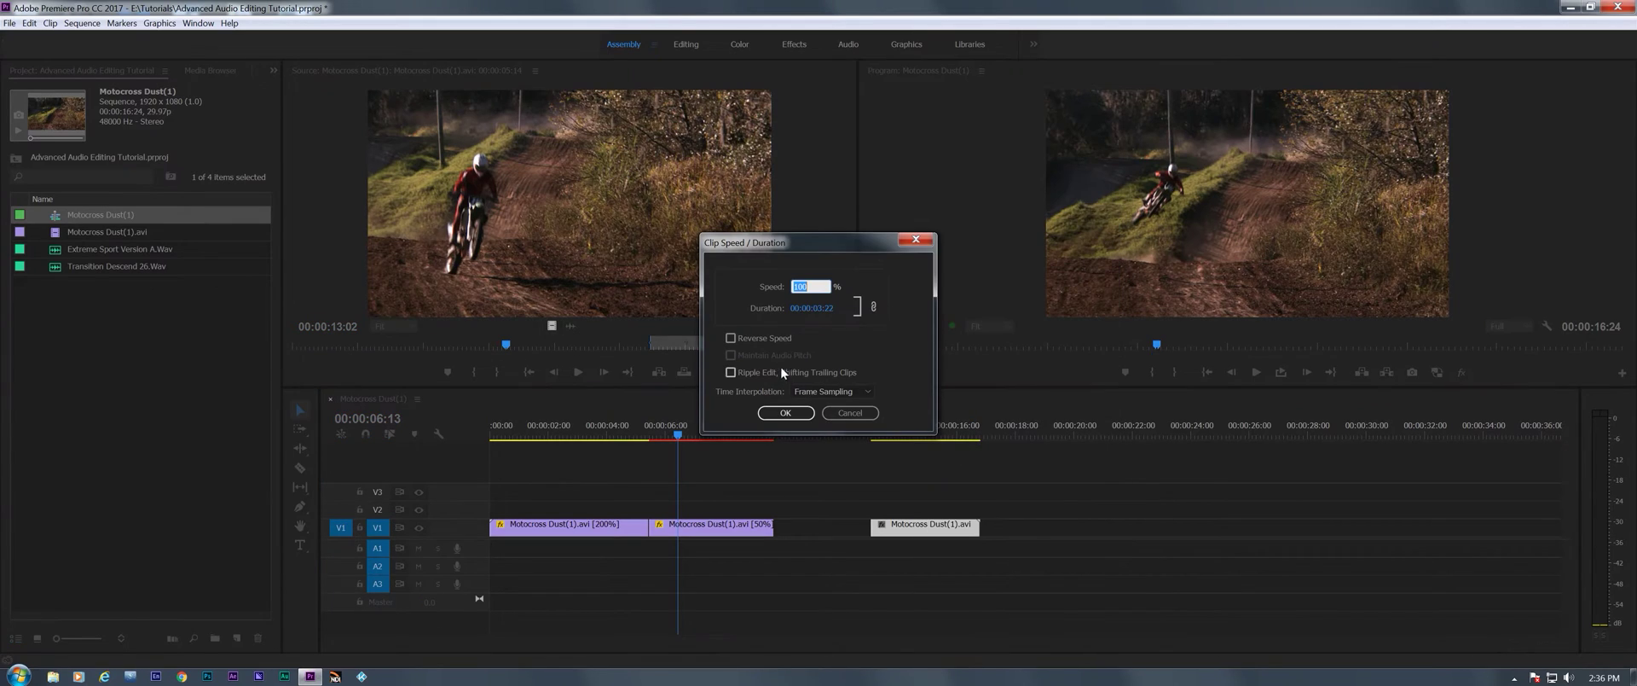
text(200)
key(Return)
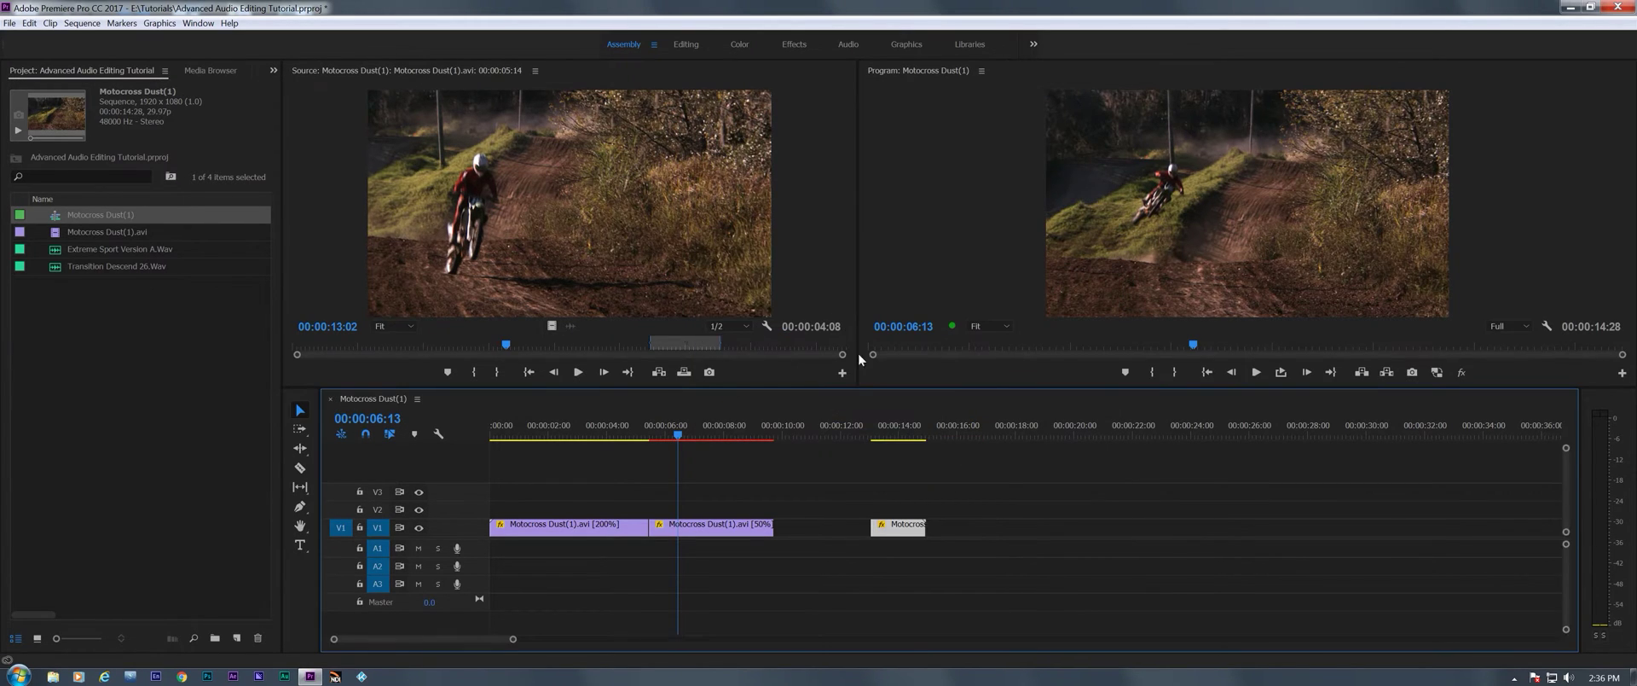
drag(895, 528, 799, 529)
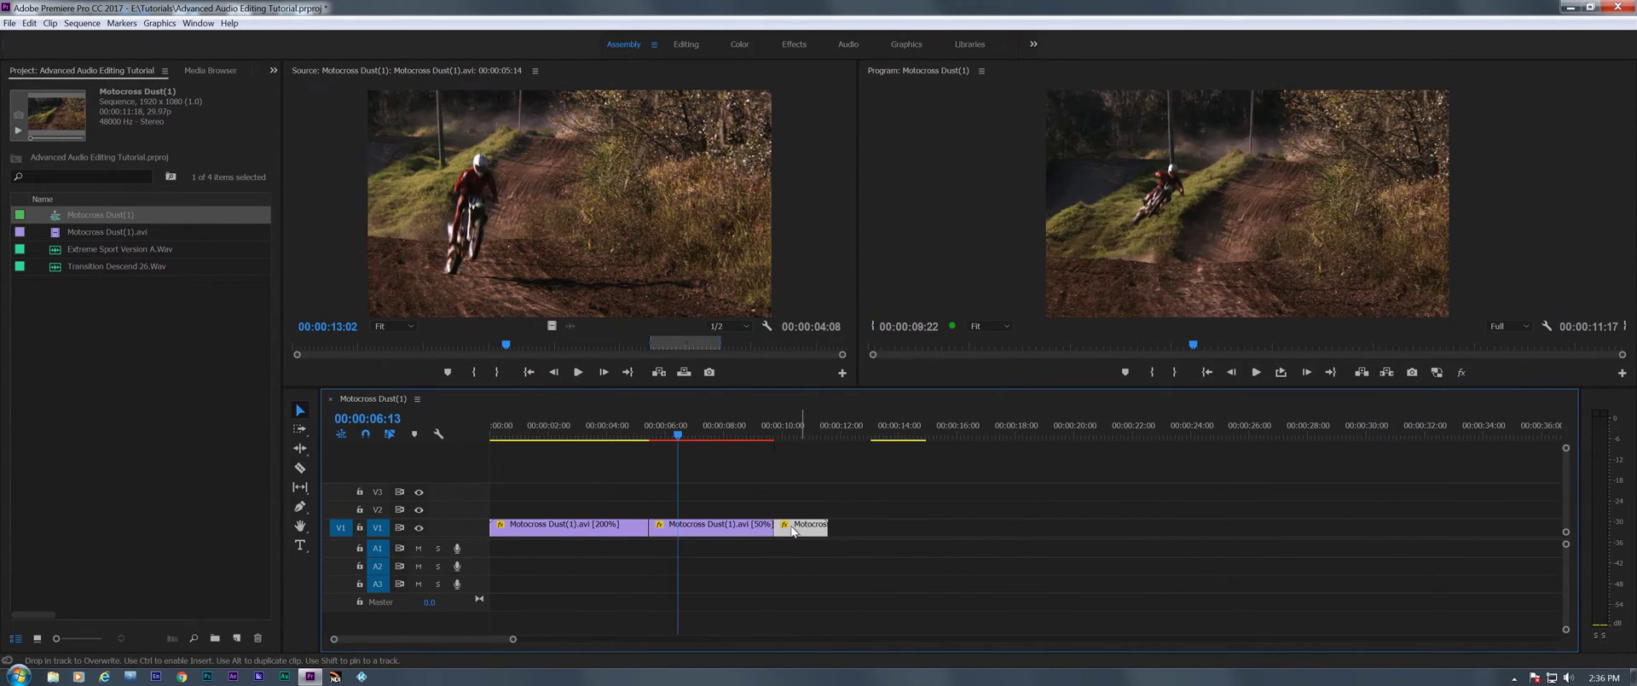
Play back the speed-ramped section, save the project, and zoom in the timeline
click(597, 434)
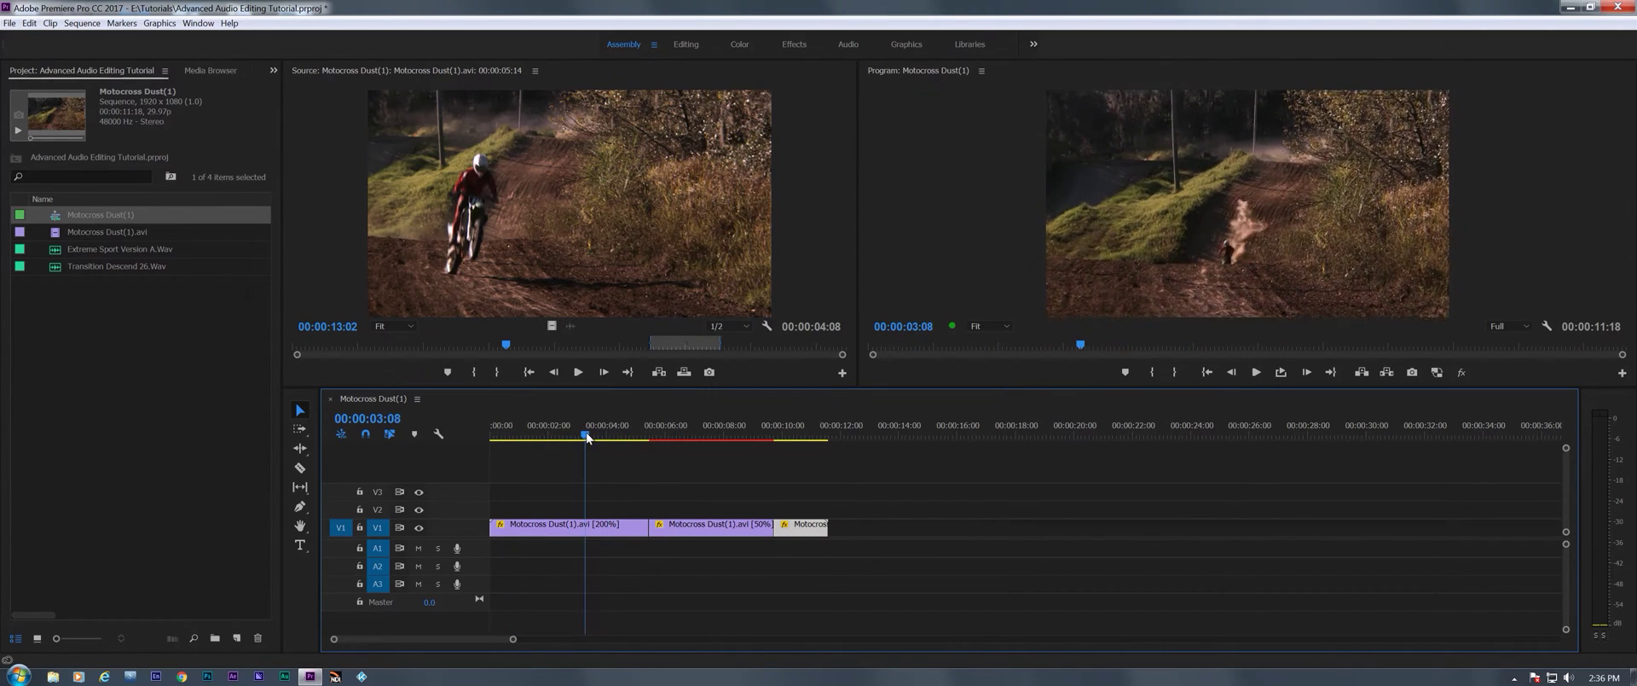
key(space)
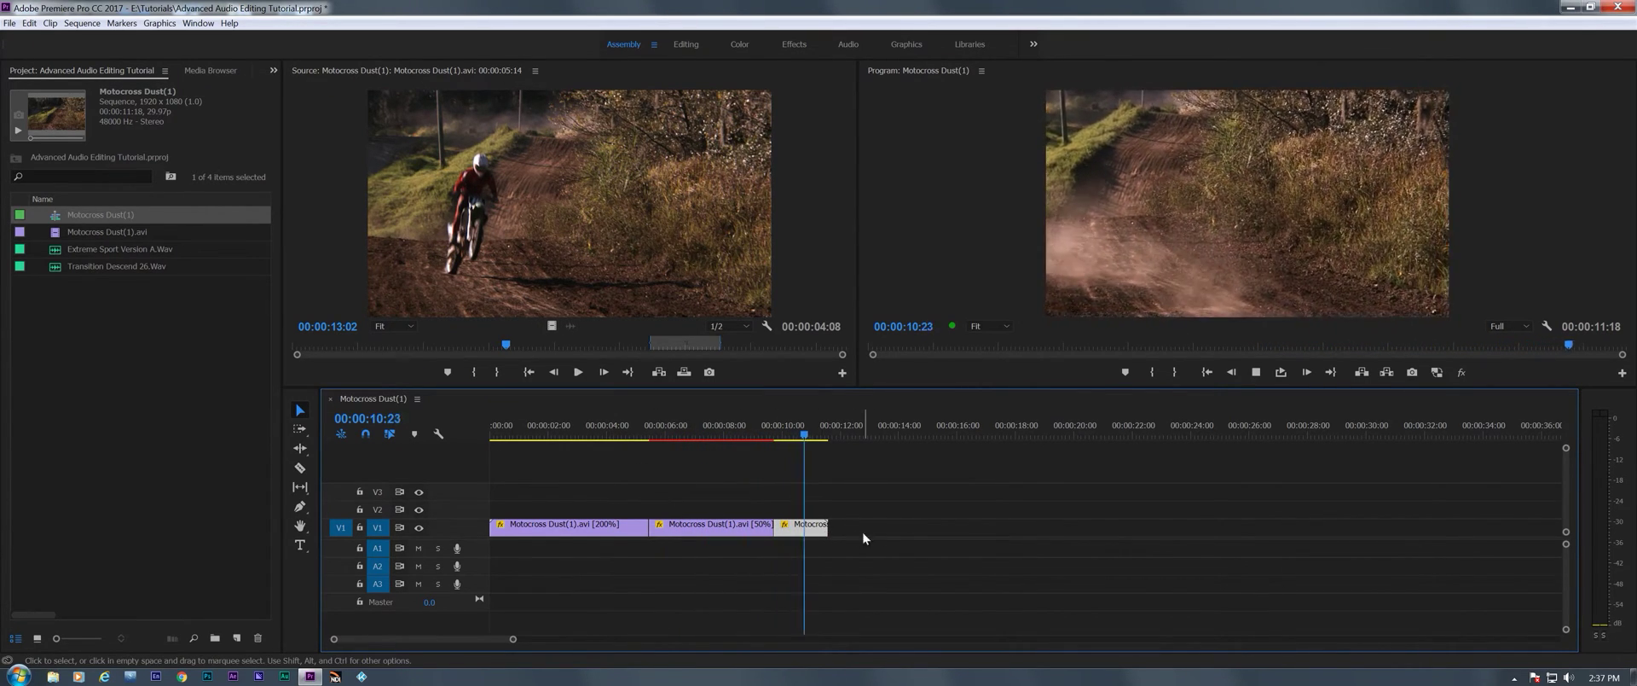
key(space)
click(751, 433)
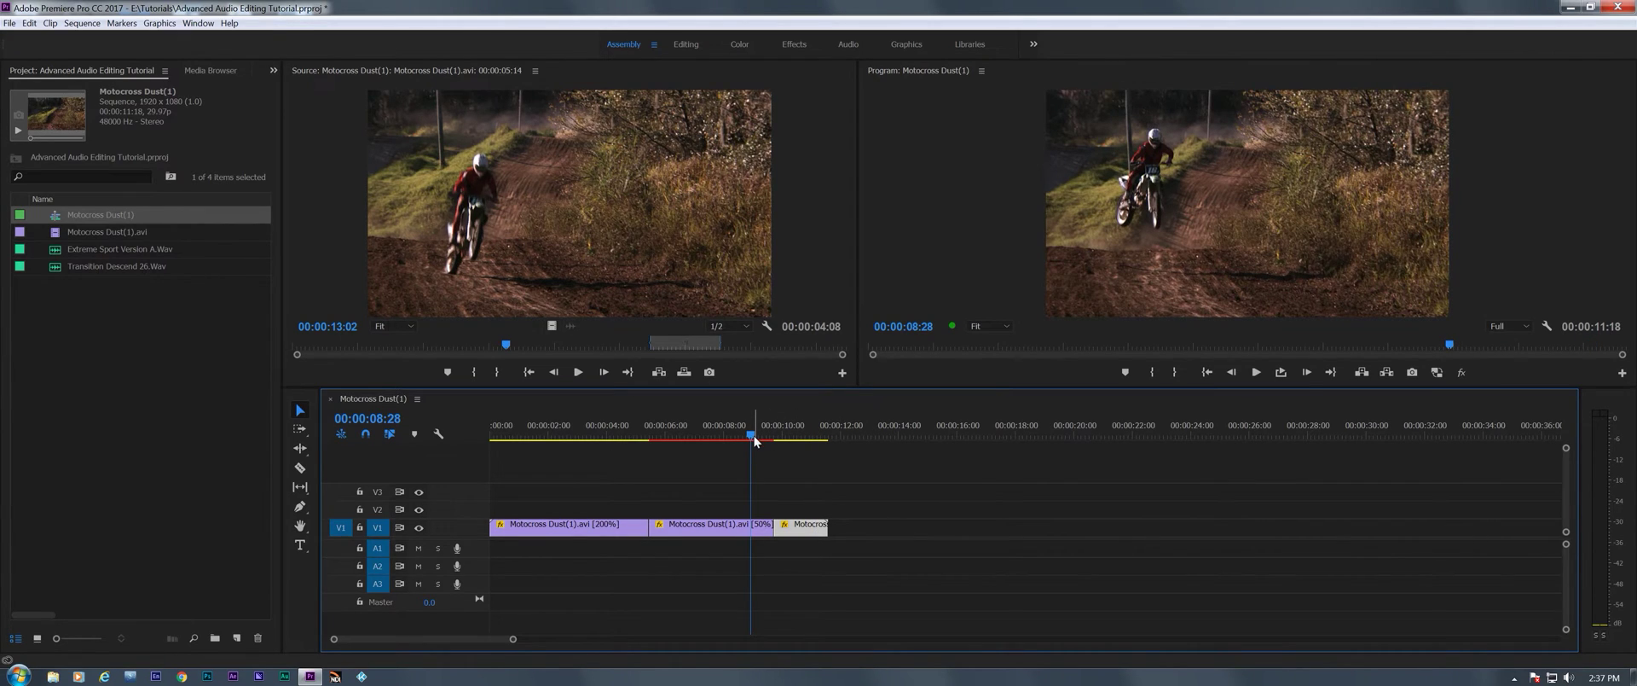
key(ctrl+s)
key(equal)
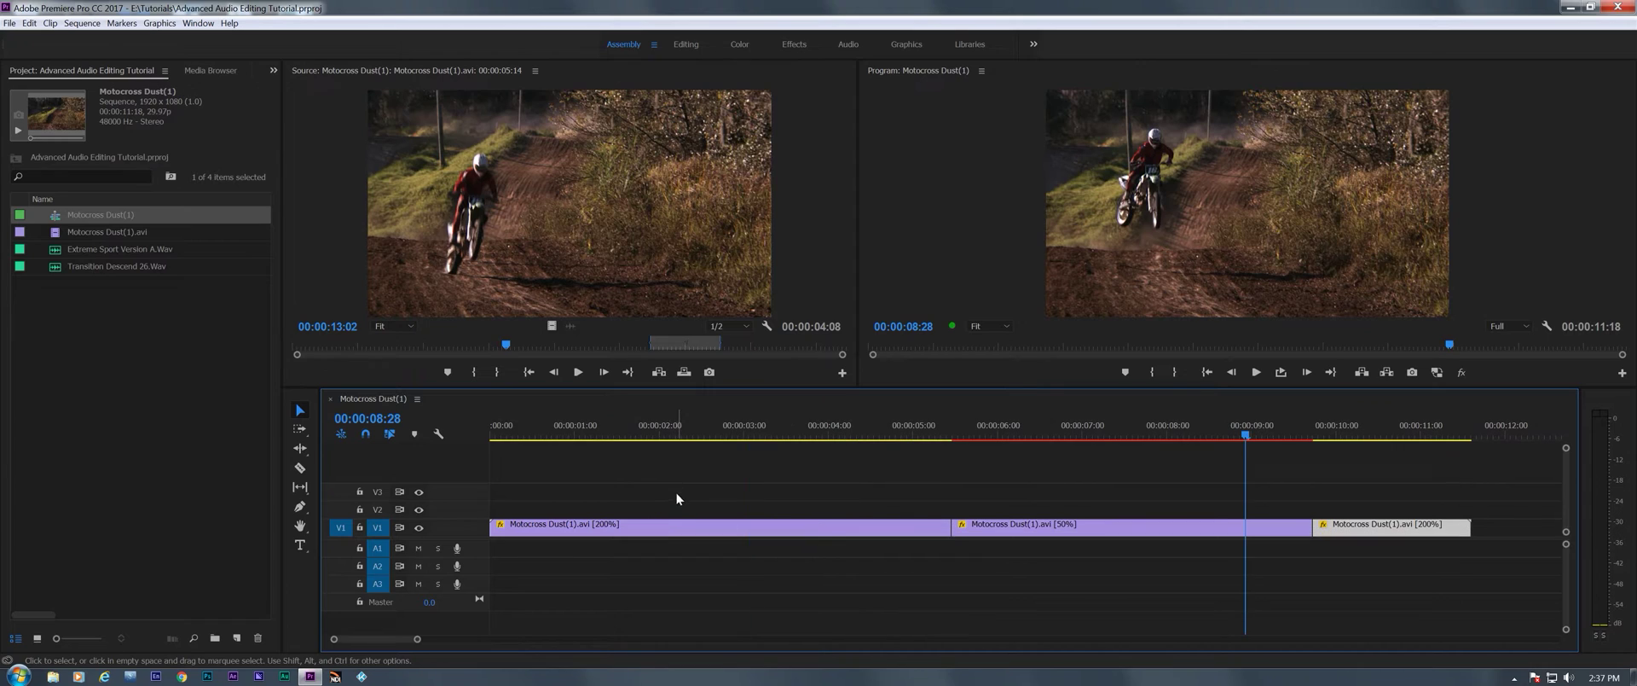
click(59, 296)
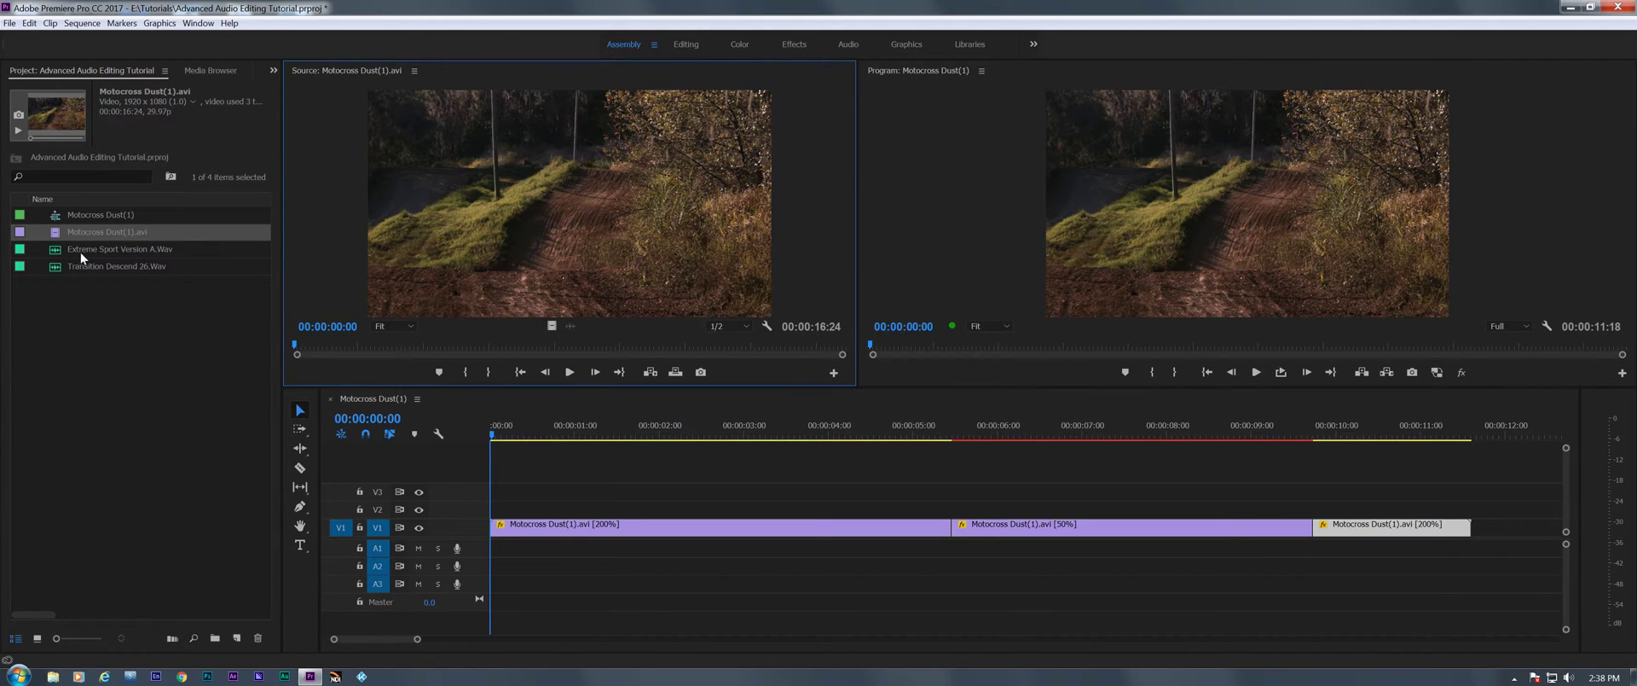
Add Extreme Sport Version A.Wav to A1, expand the track, and stop at 00:00:09:04
drag(57, 254, 484, 544)
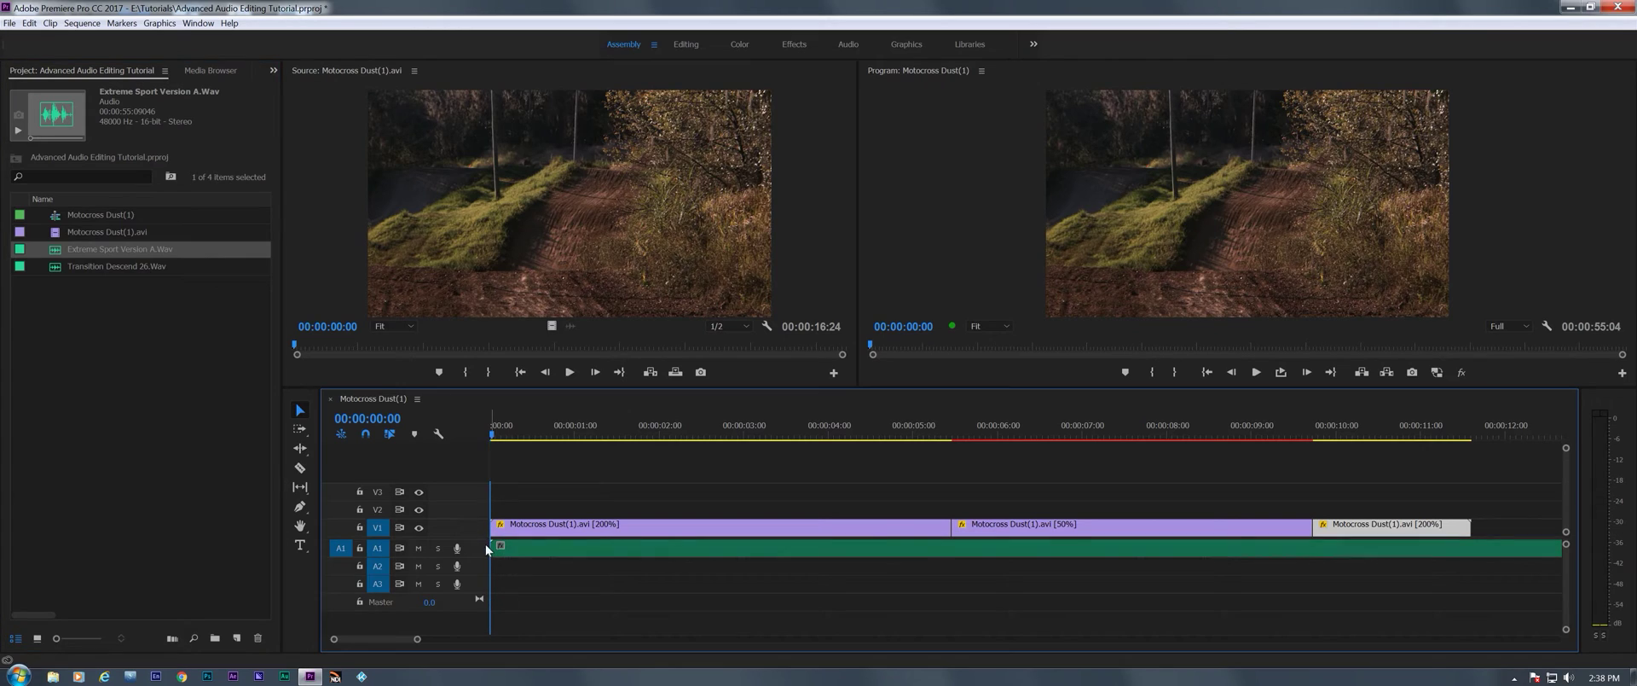
double_click(477, 544)
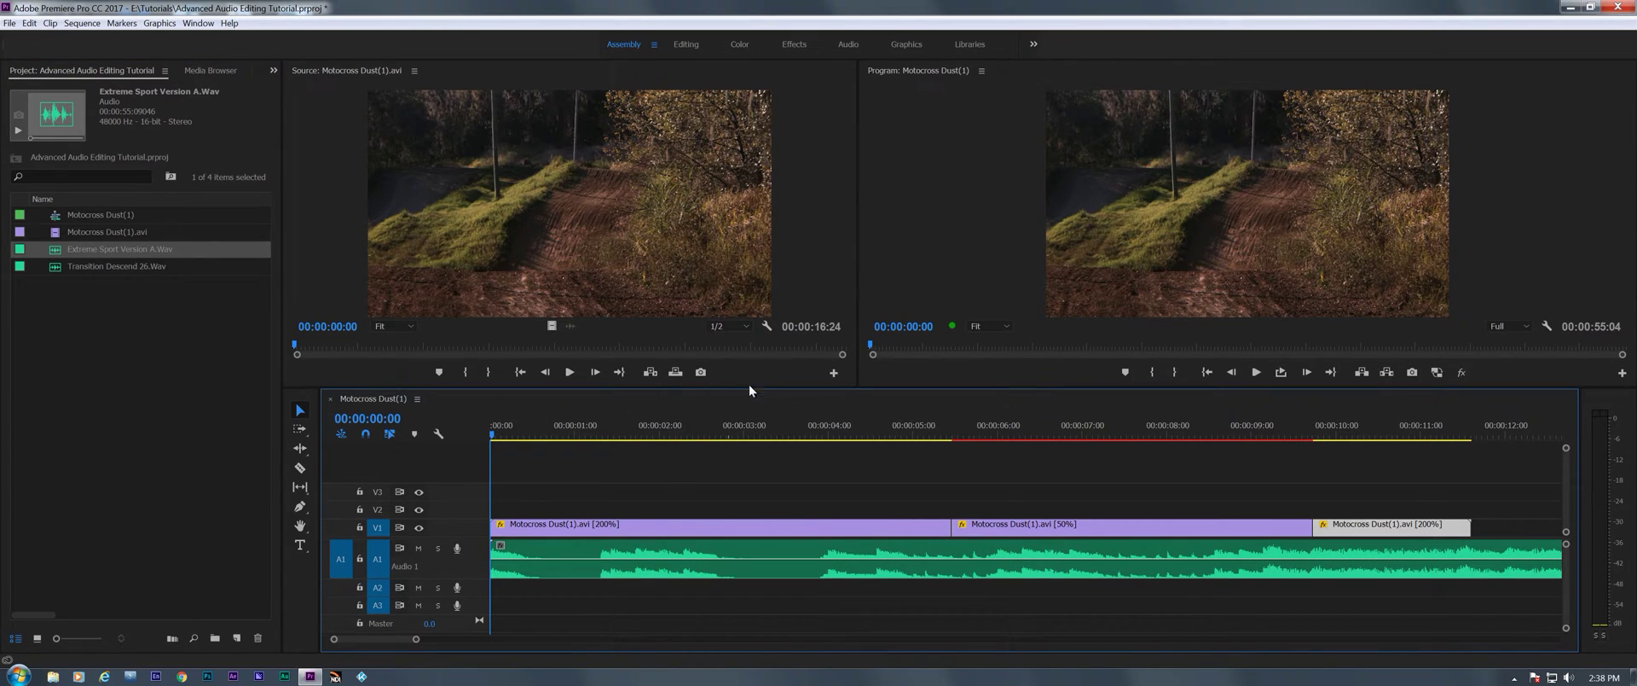
drag(705, 426, 827, 445)
key(space)
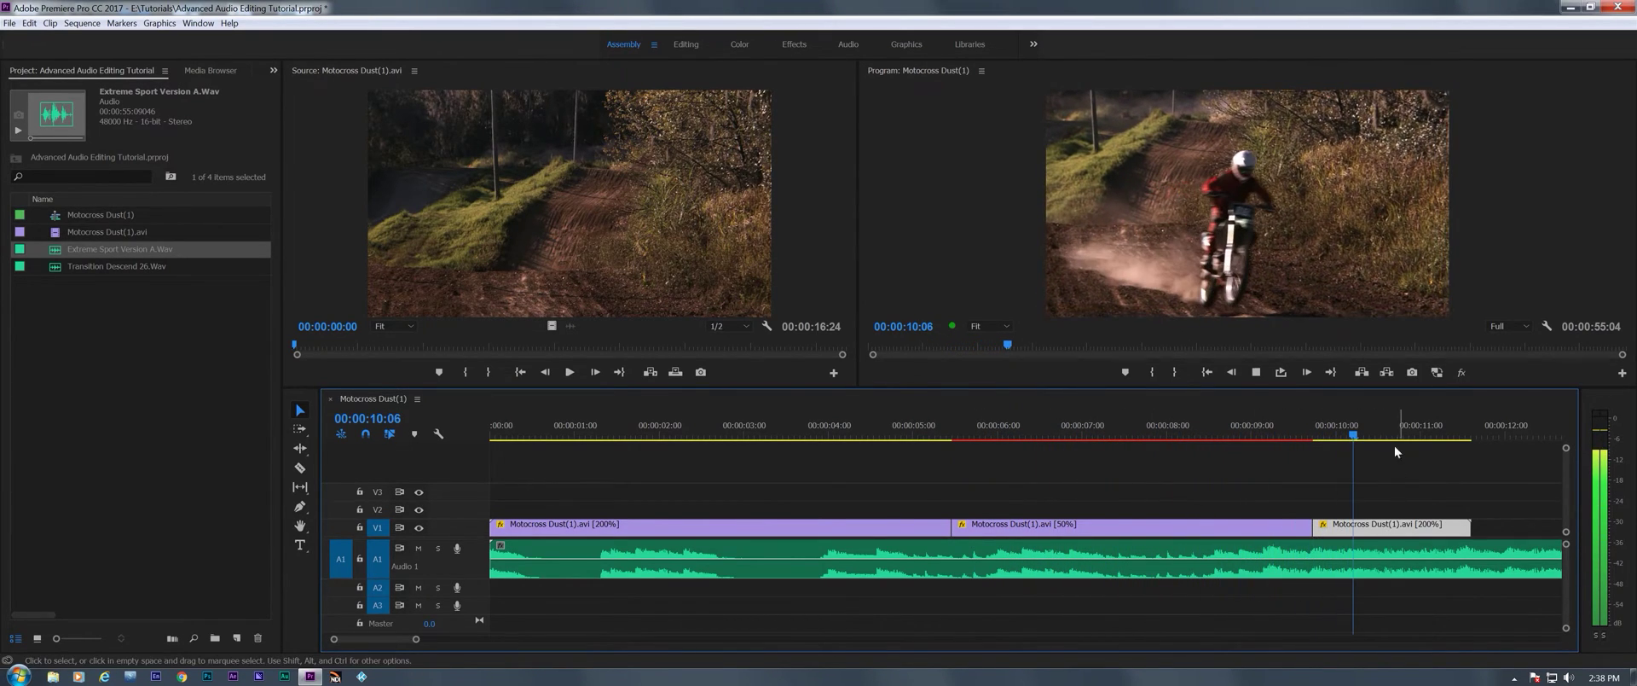
click(1209, 418)
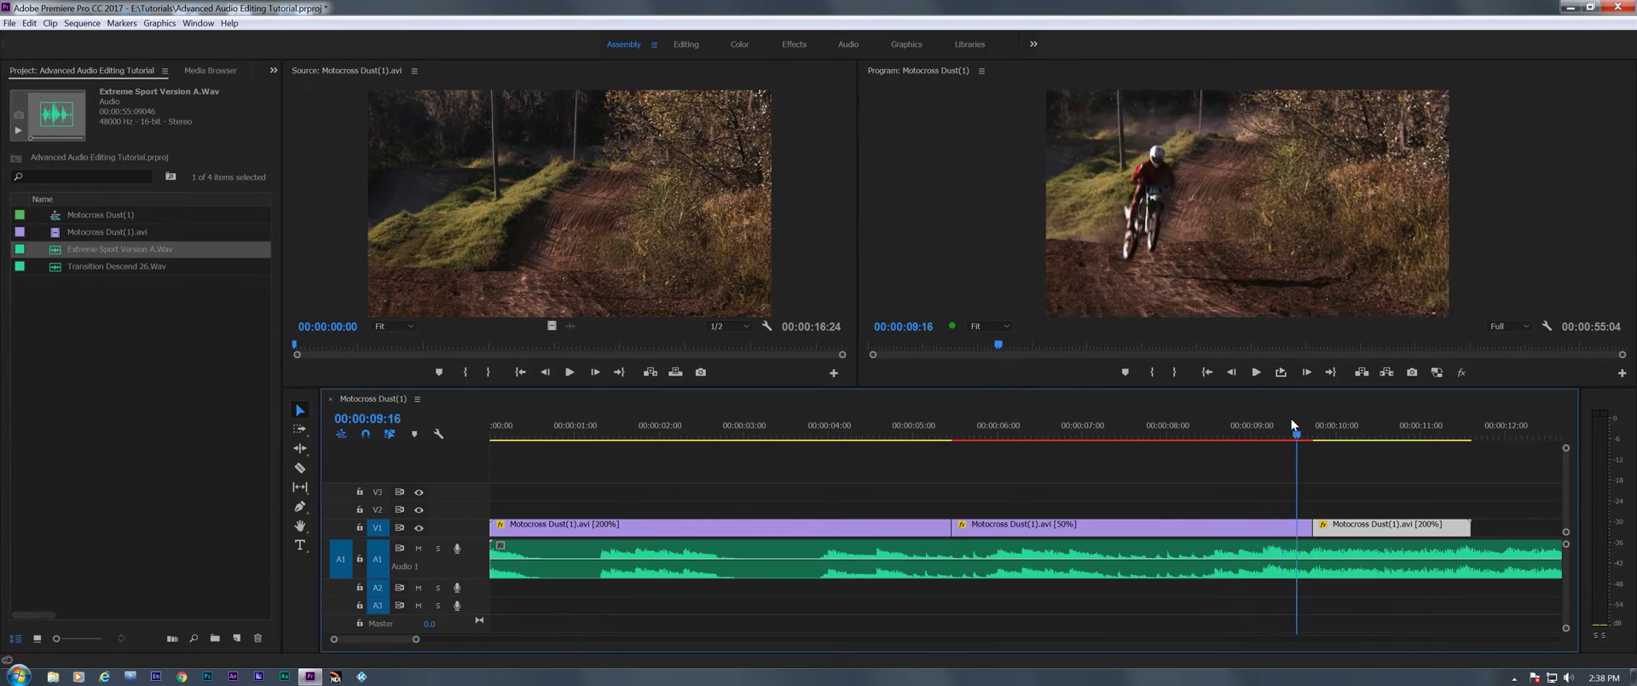
key(space)
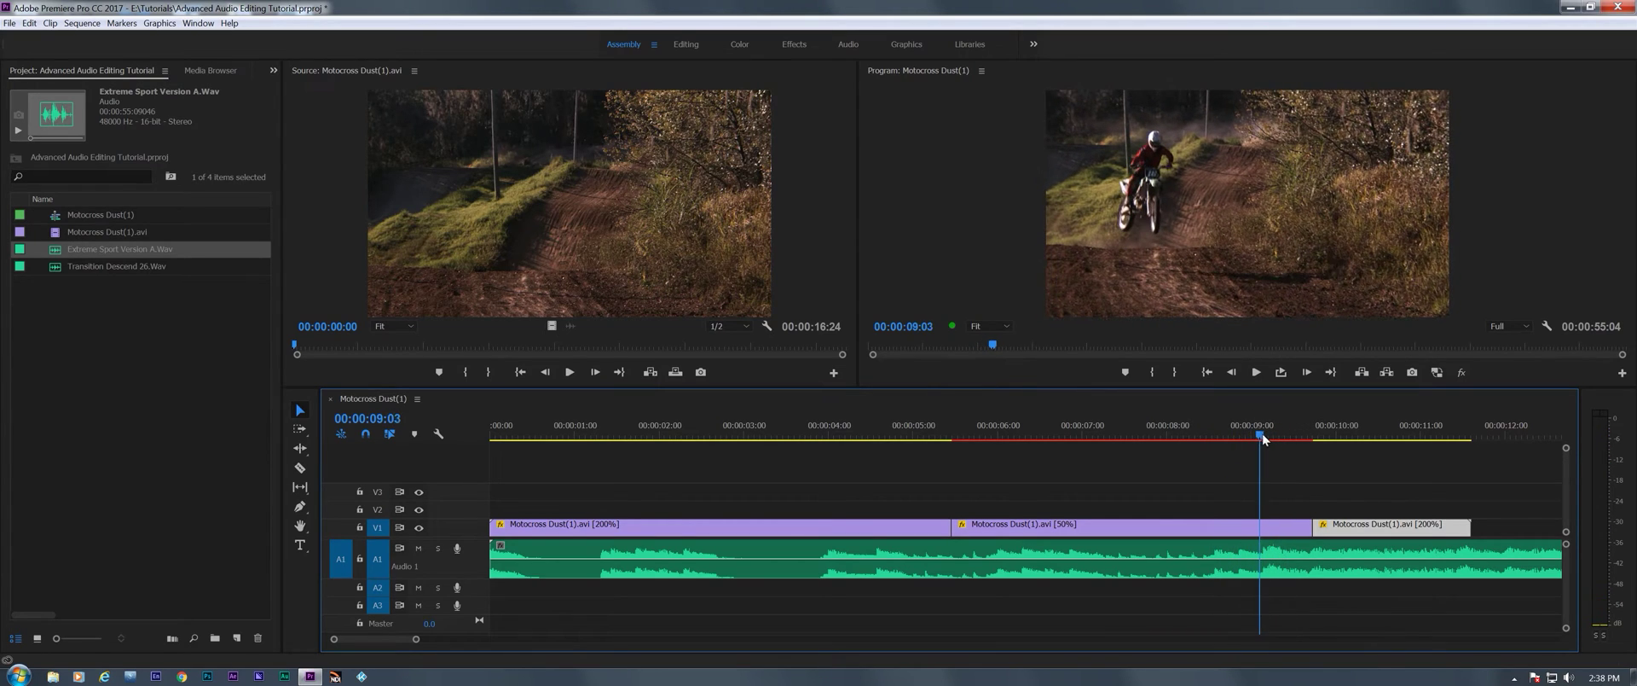
Split the music at 00:00:09:04, delete the first part, and move the rest to the start
key(ctrl+k)
click(1230, 550)
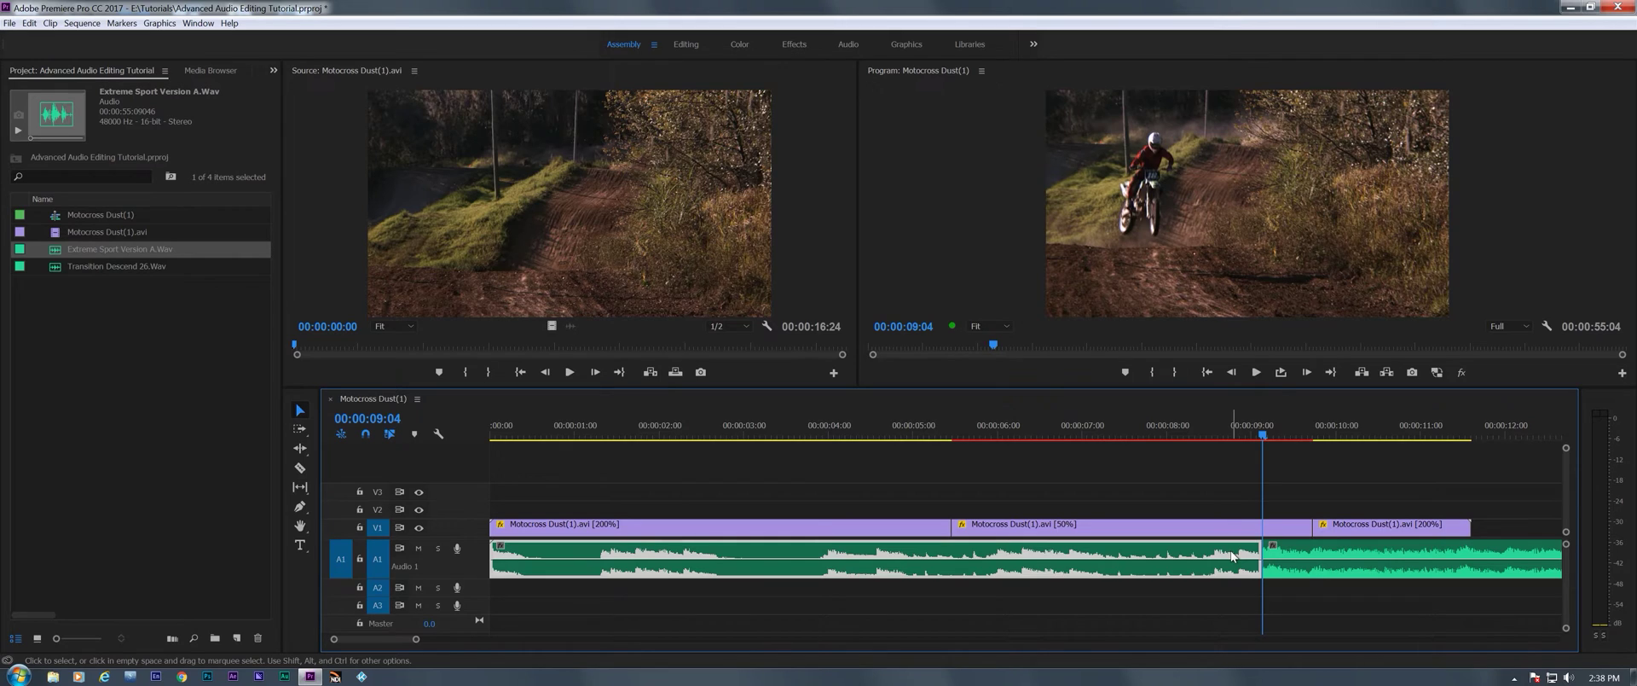
key(Delete)
drag(1304, 562, 533, 588)
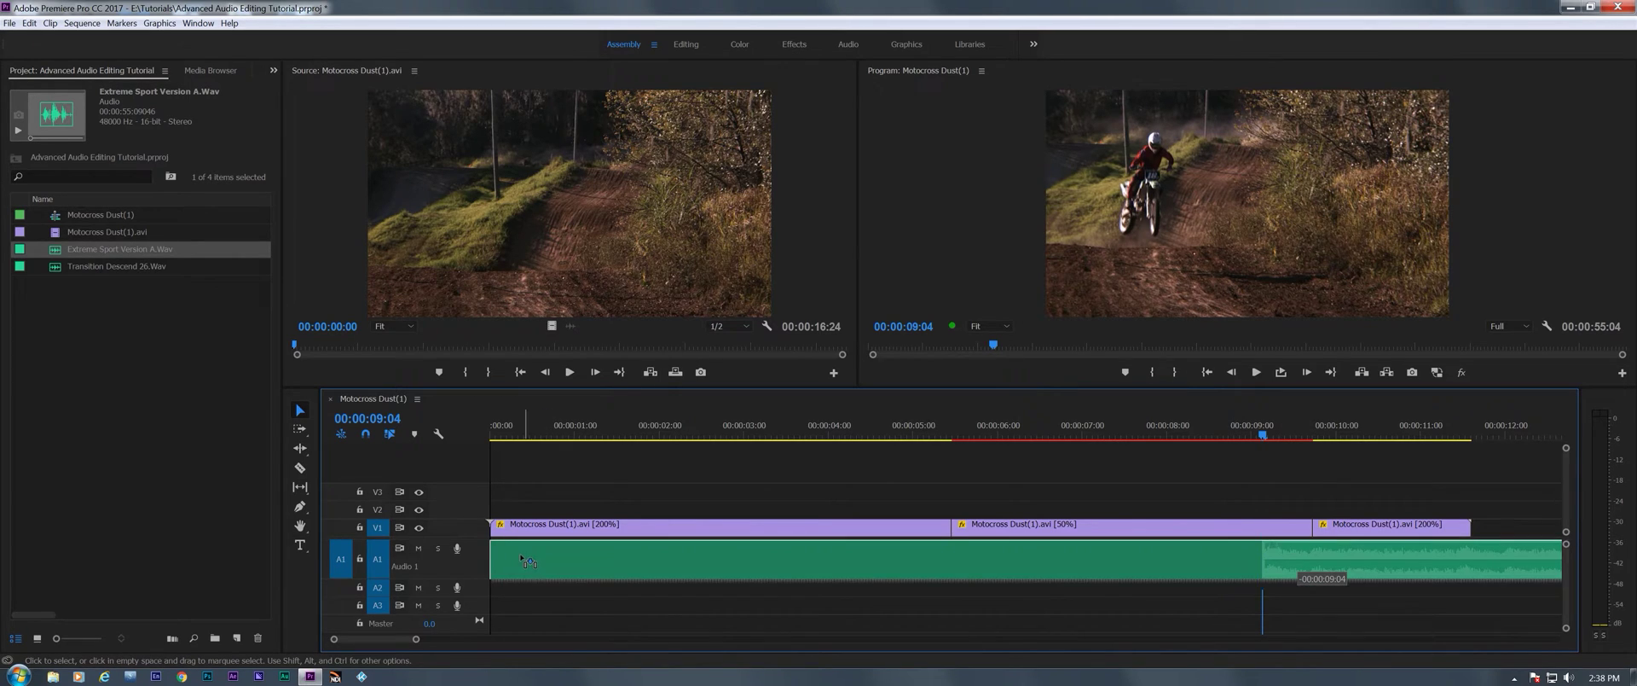
key(Home)
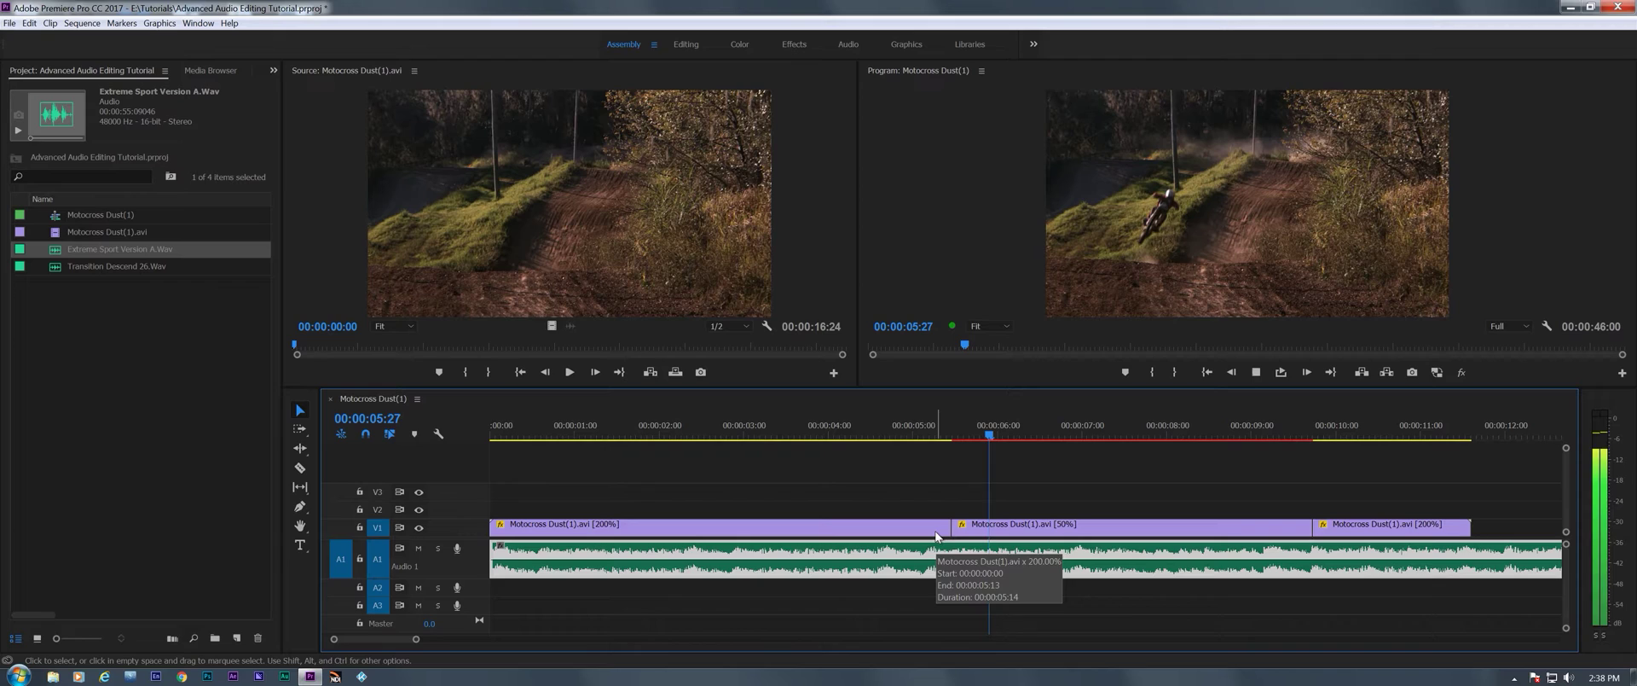
Play the sequence from the start and park the playhead on the beat at 00:00:04:17
key(space)
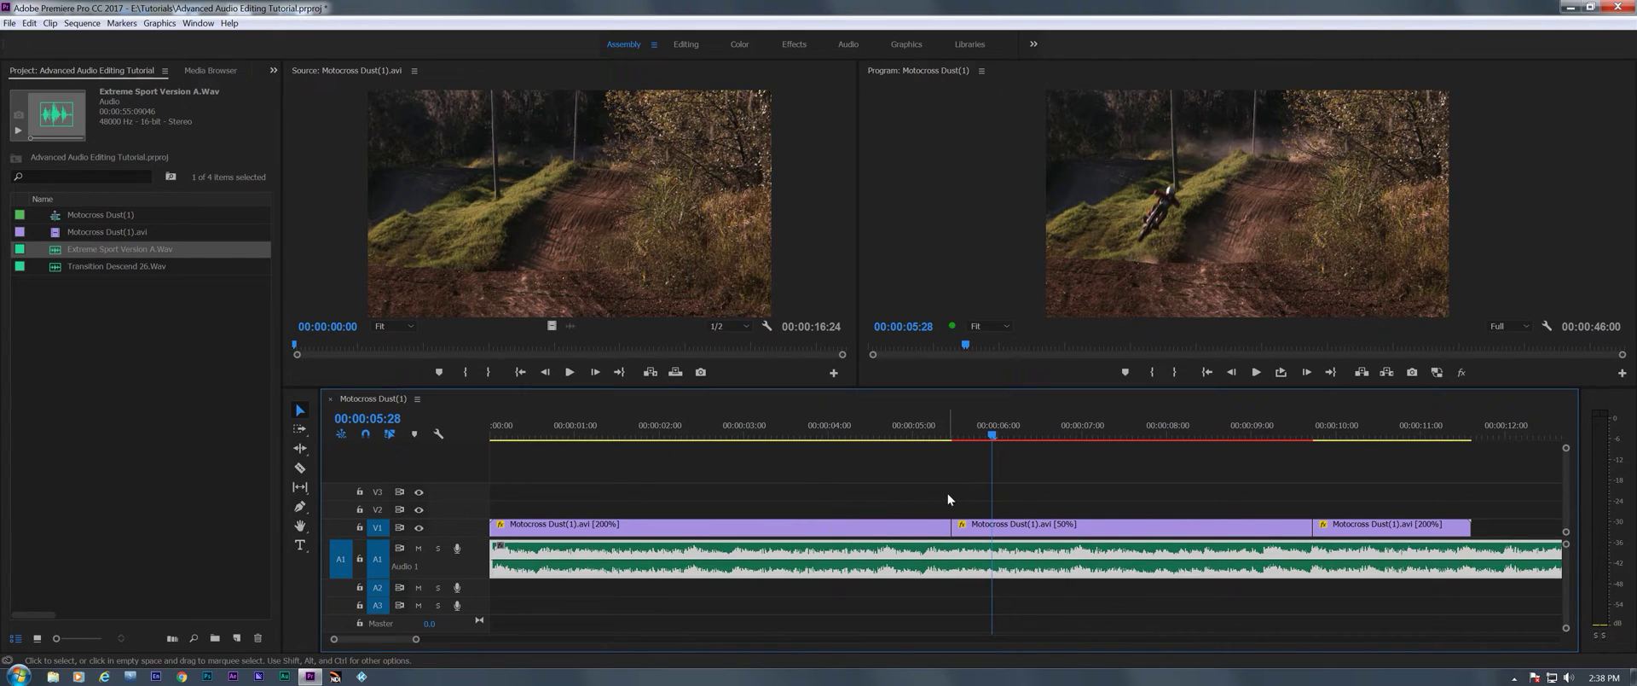
drag(992, 436, 952, 442)
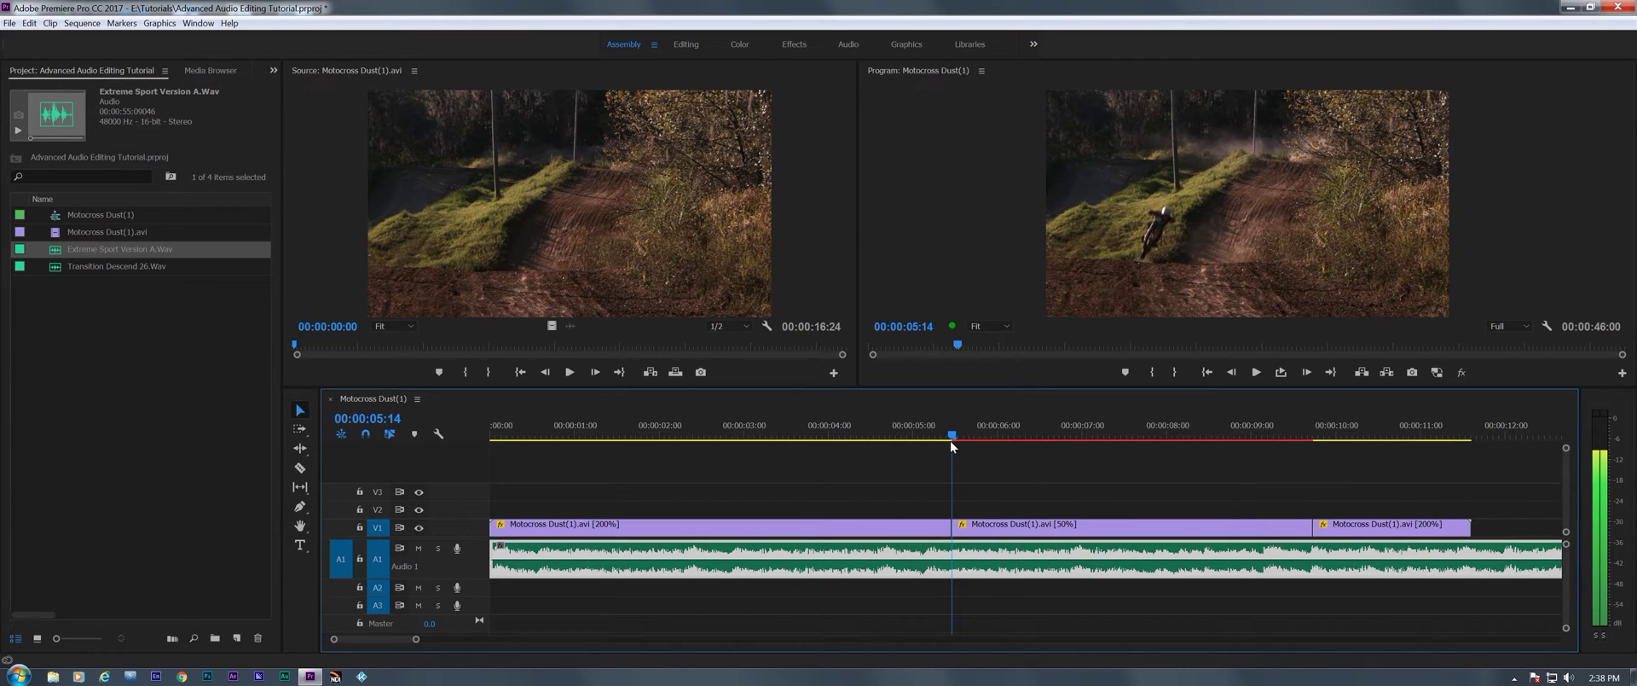
drag(951, 441, 416, 444)
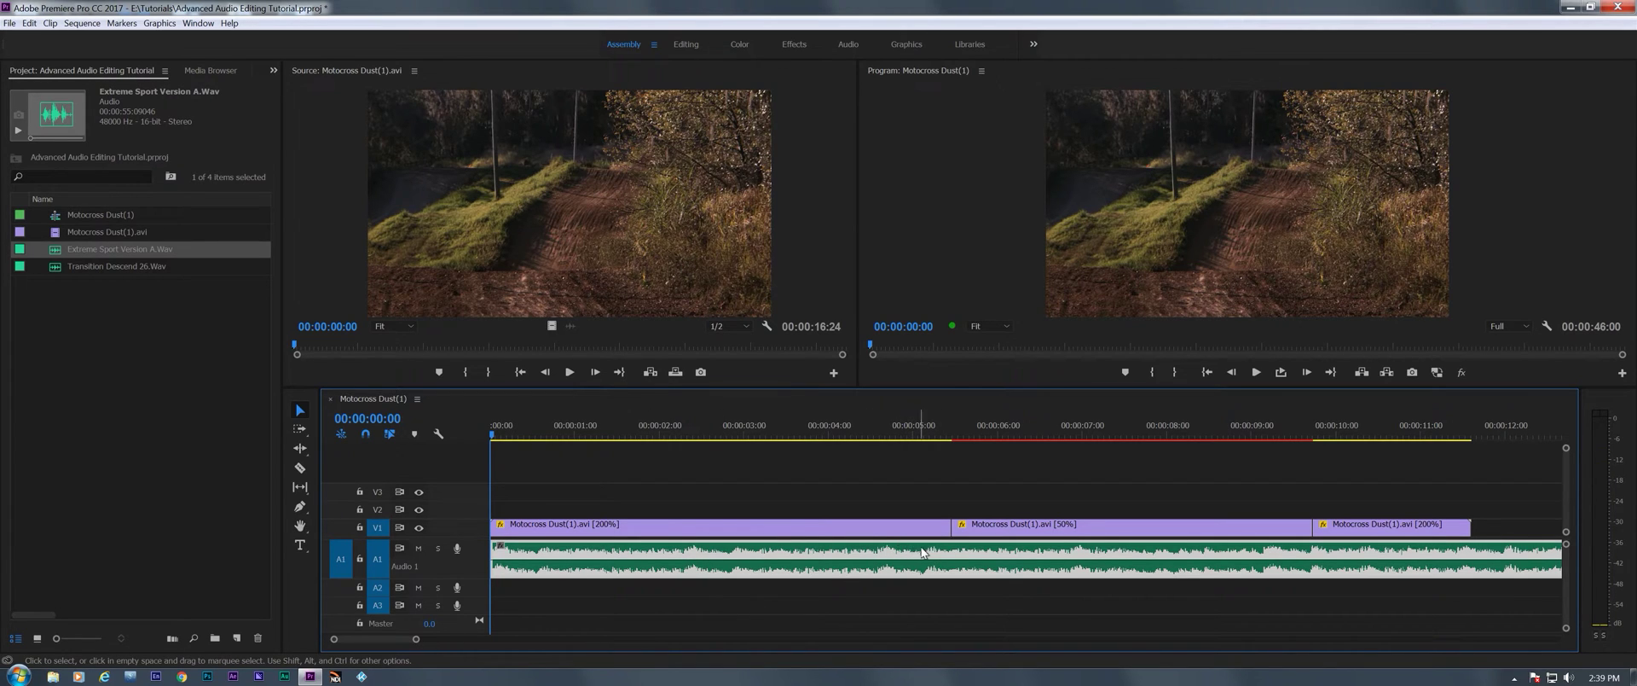
key(space)
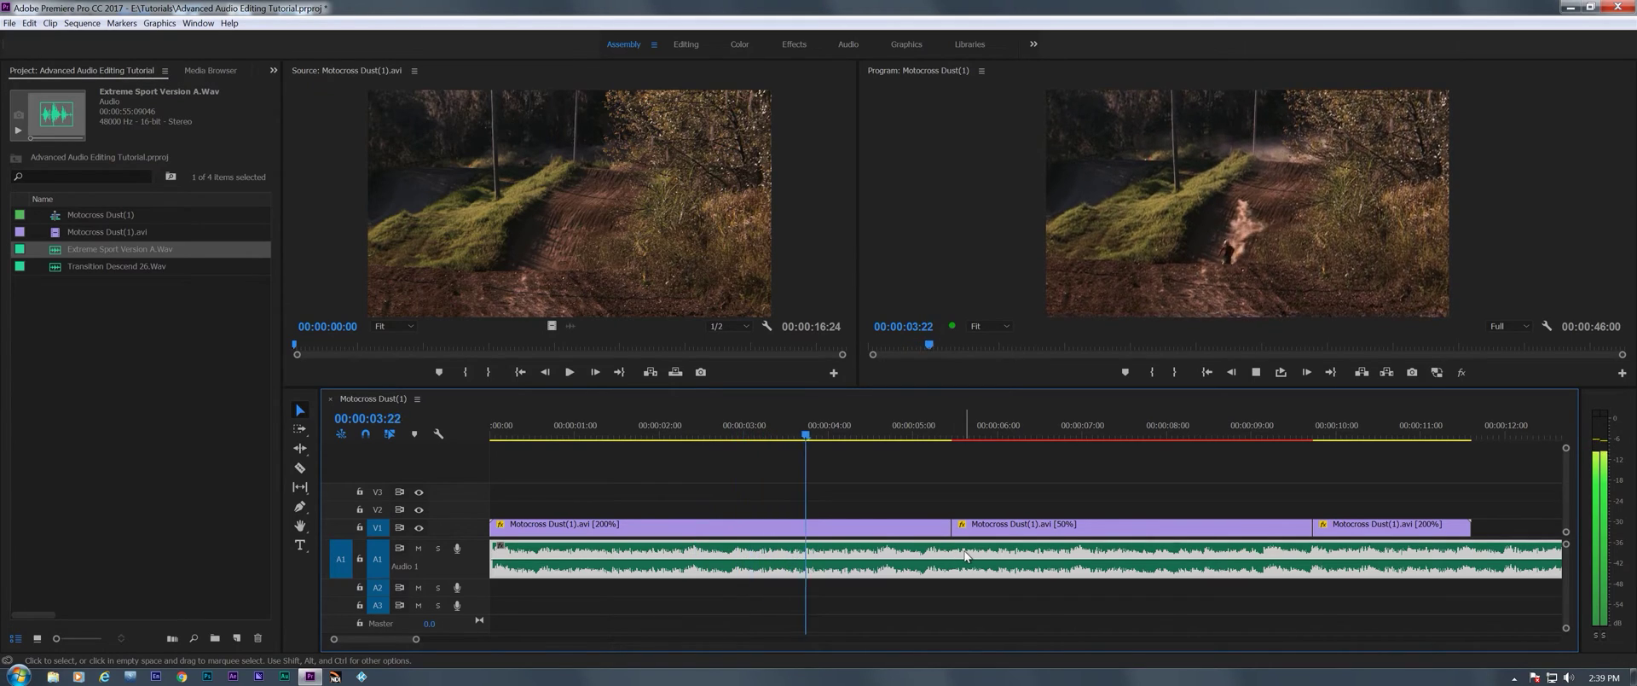
click(853, 436)
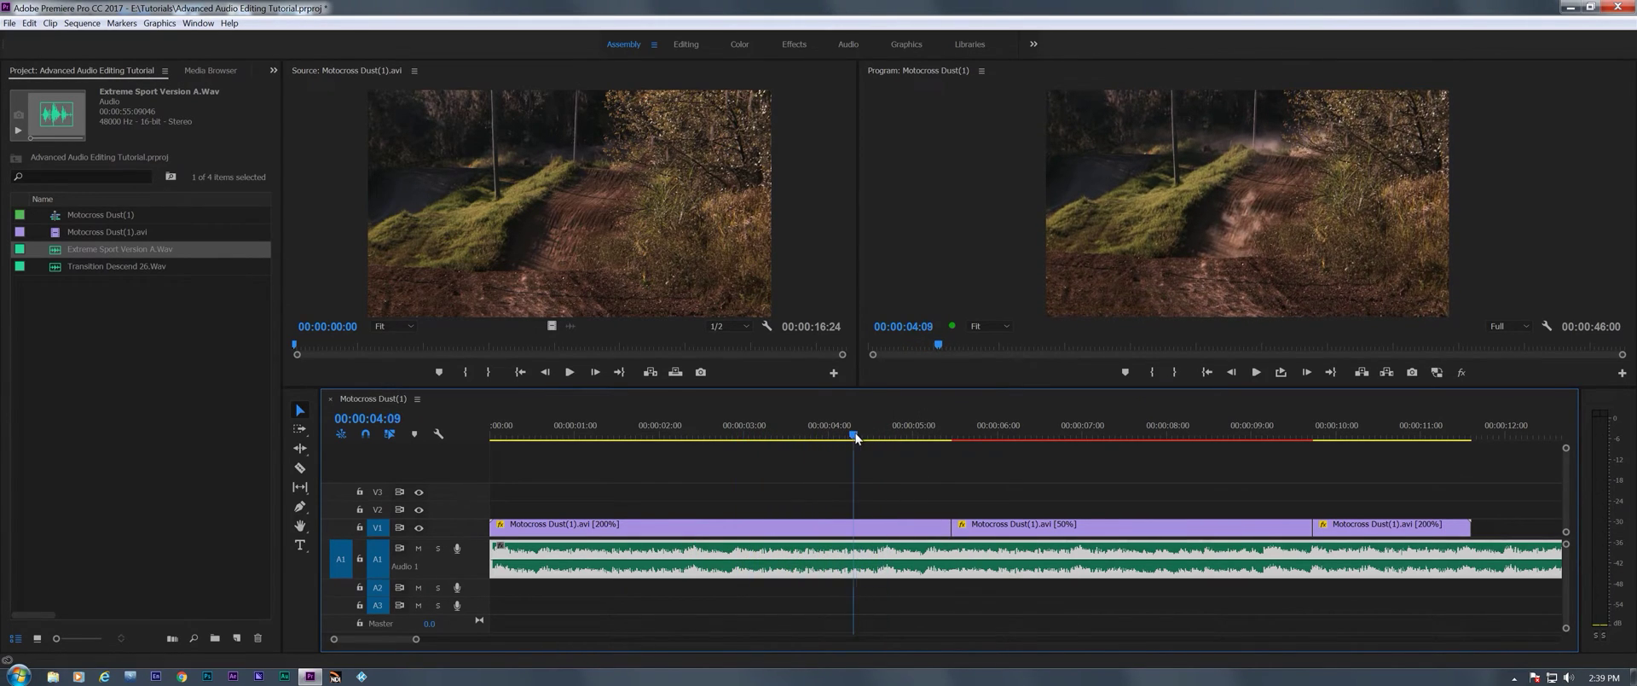
drag(855, 437, 878, 440)
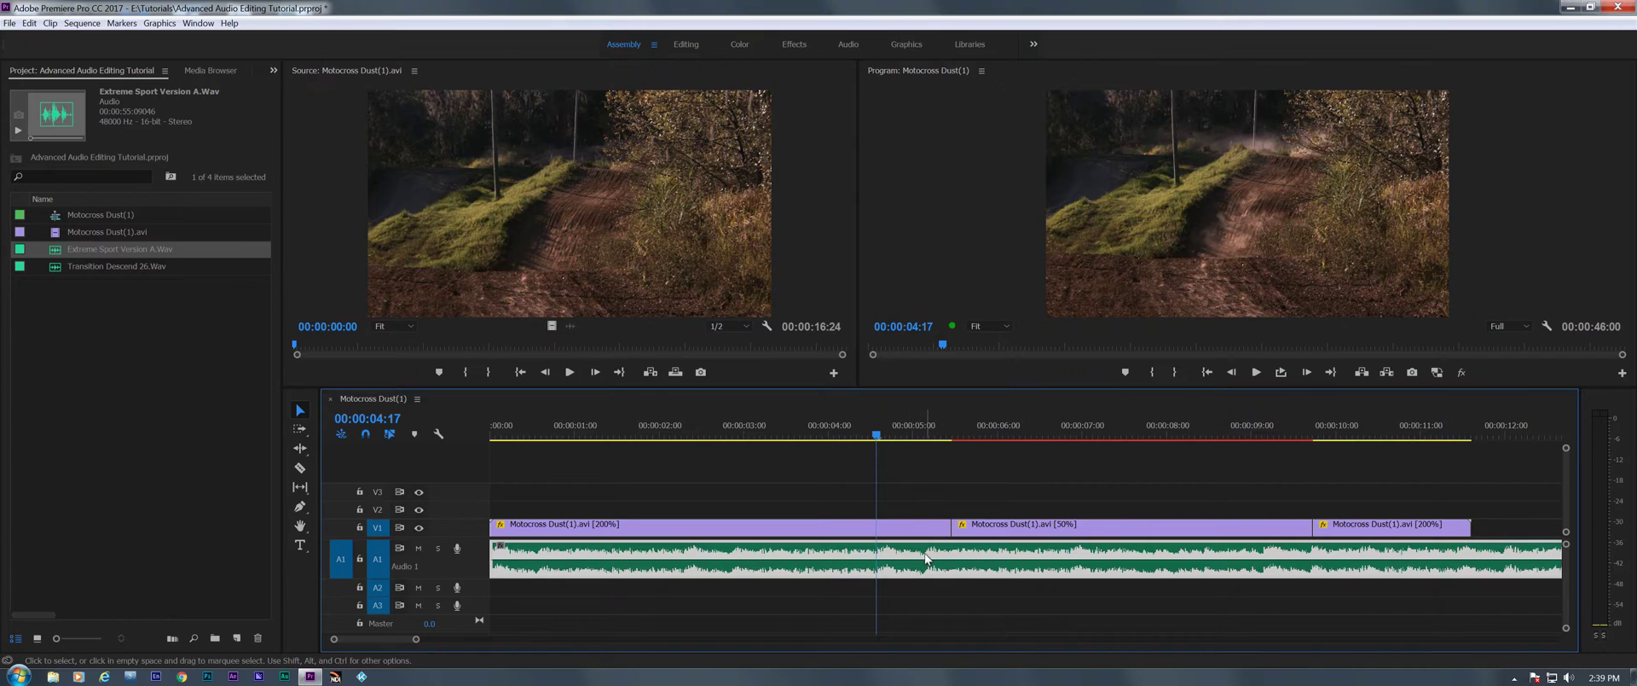
Rate-stretch the first clip to 239.42% so it ends at 00:00:04:17
key(r)
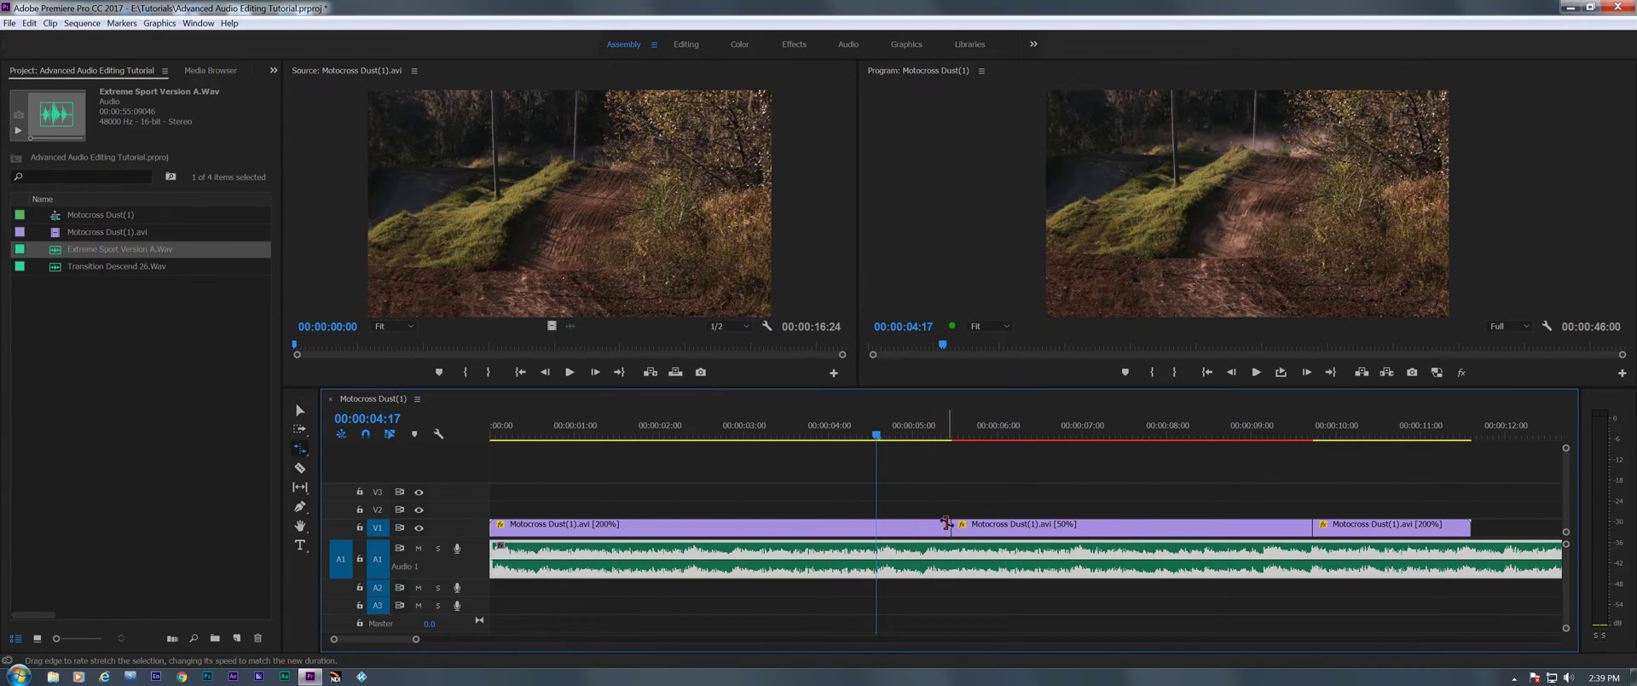
drag(950, 529, 874, 532)
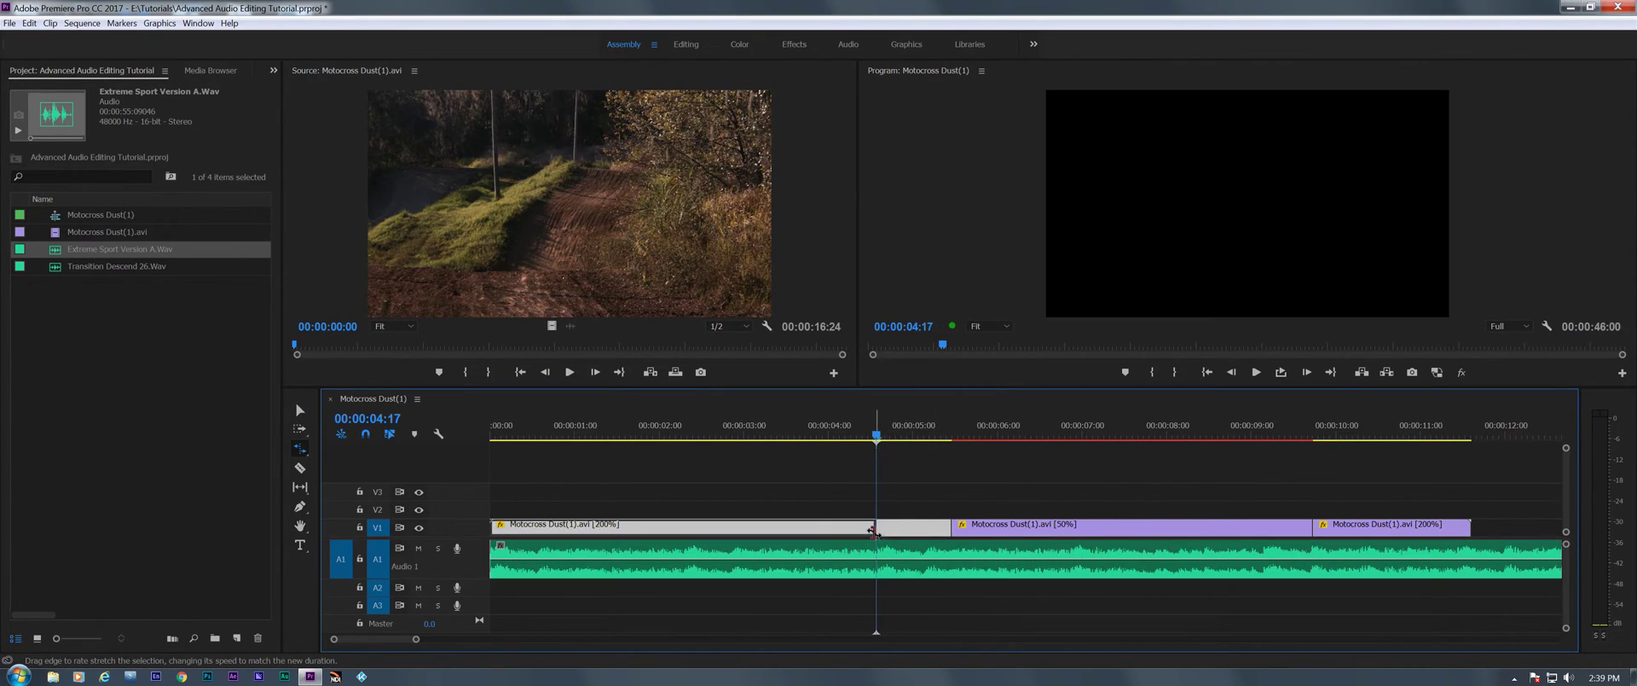
click(758, 433)
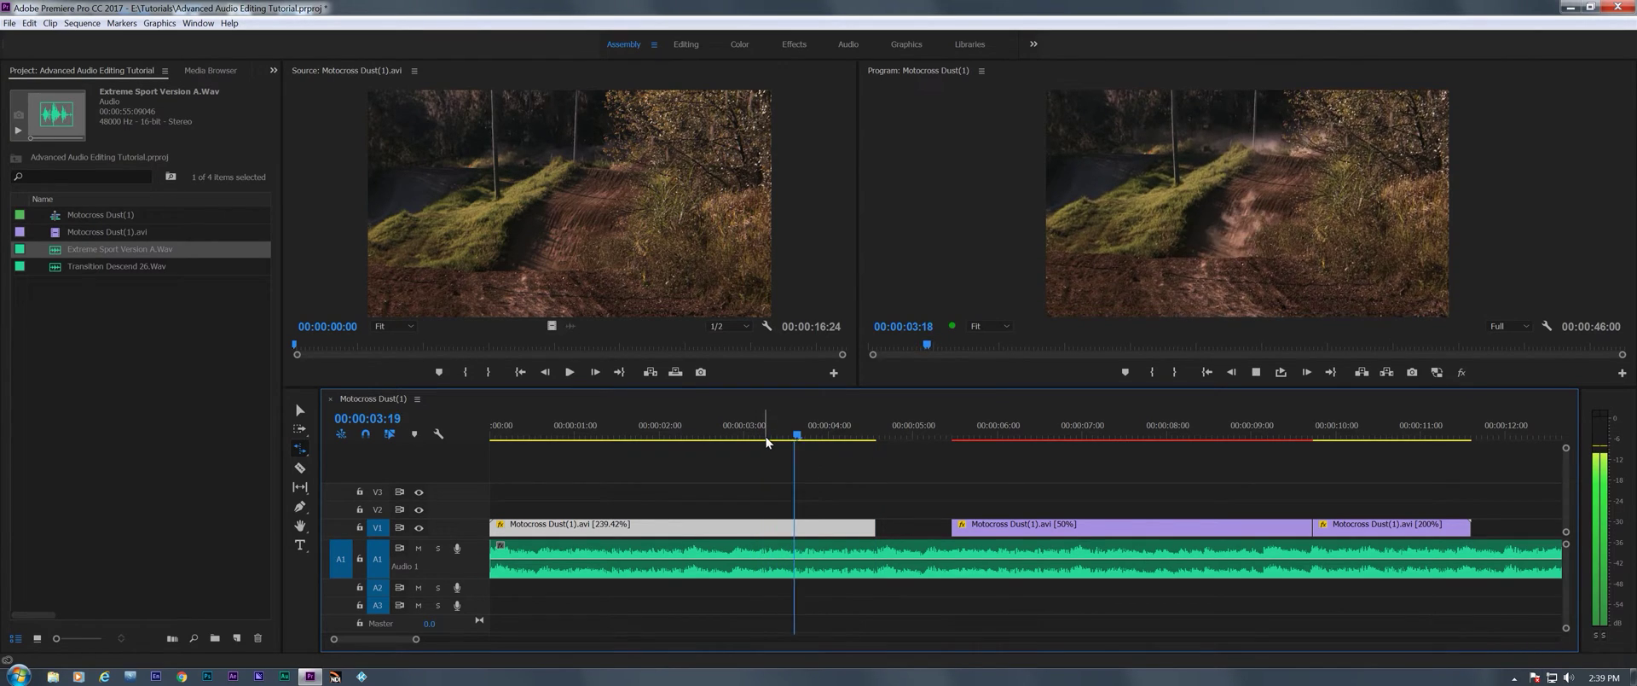
key(space)
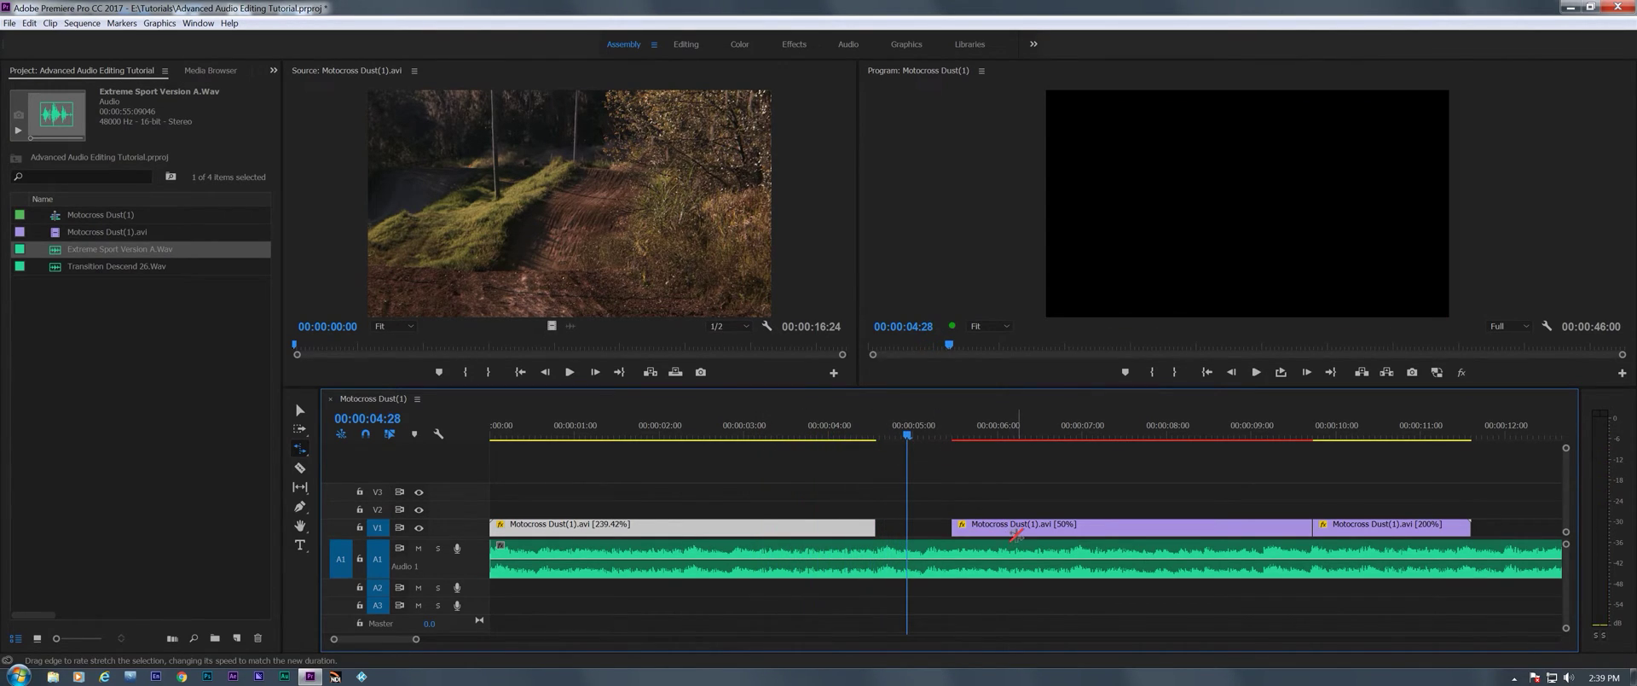
Slide the 50% and 200% clips left to close the gap and play across the join
key(a)
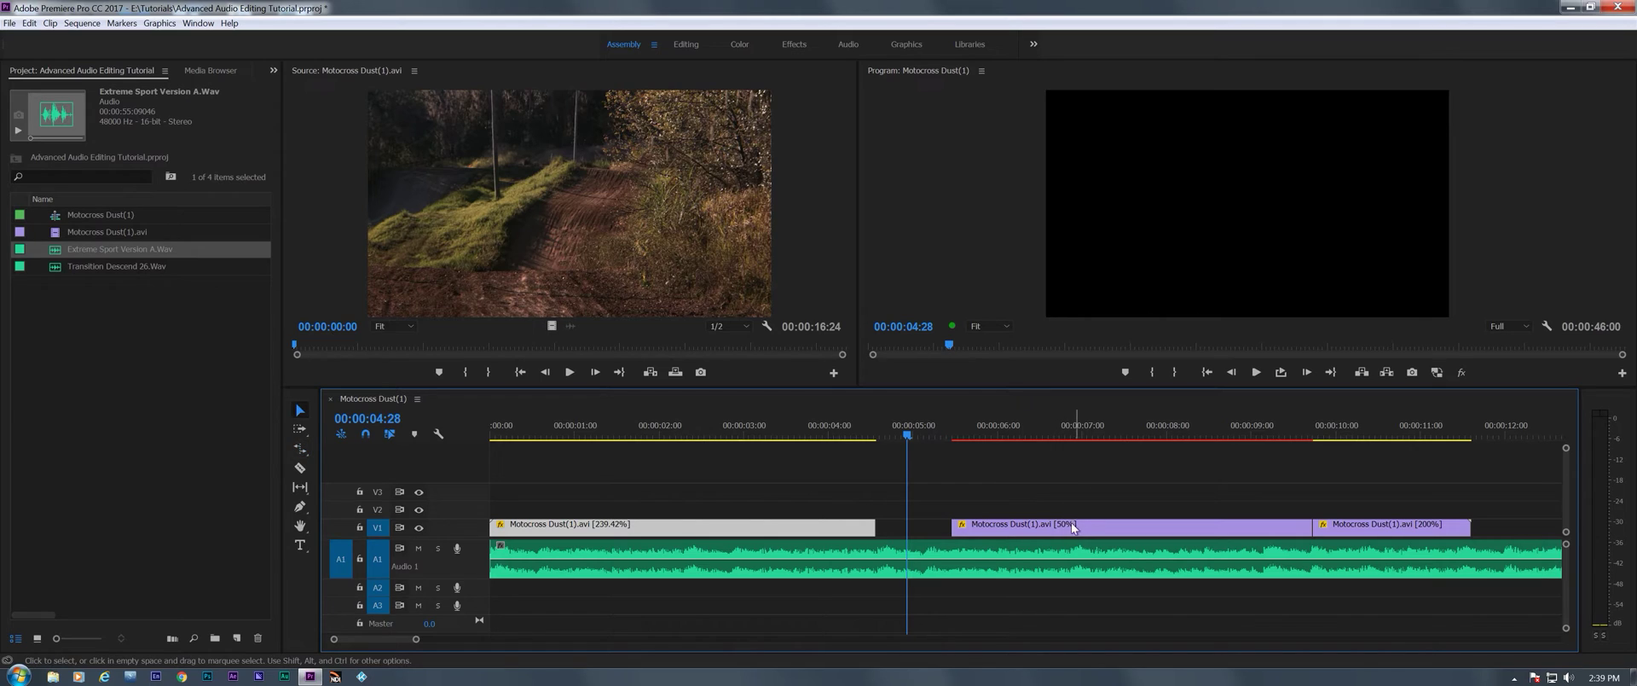
click(1054, 525)
drag(1054, 525, 978, 526)
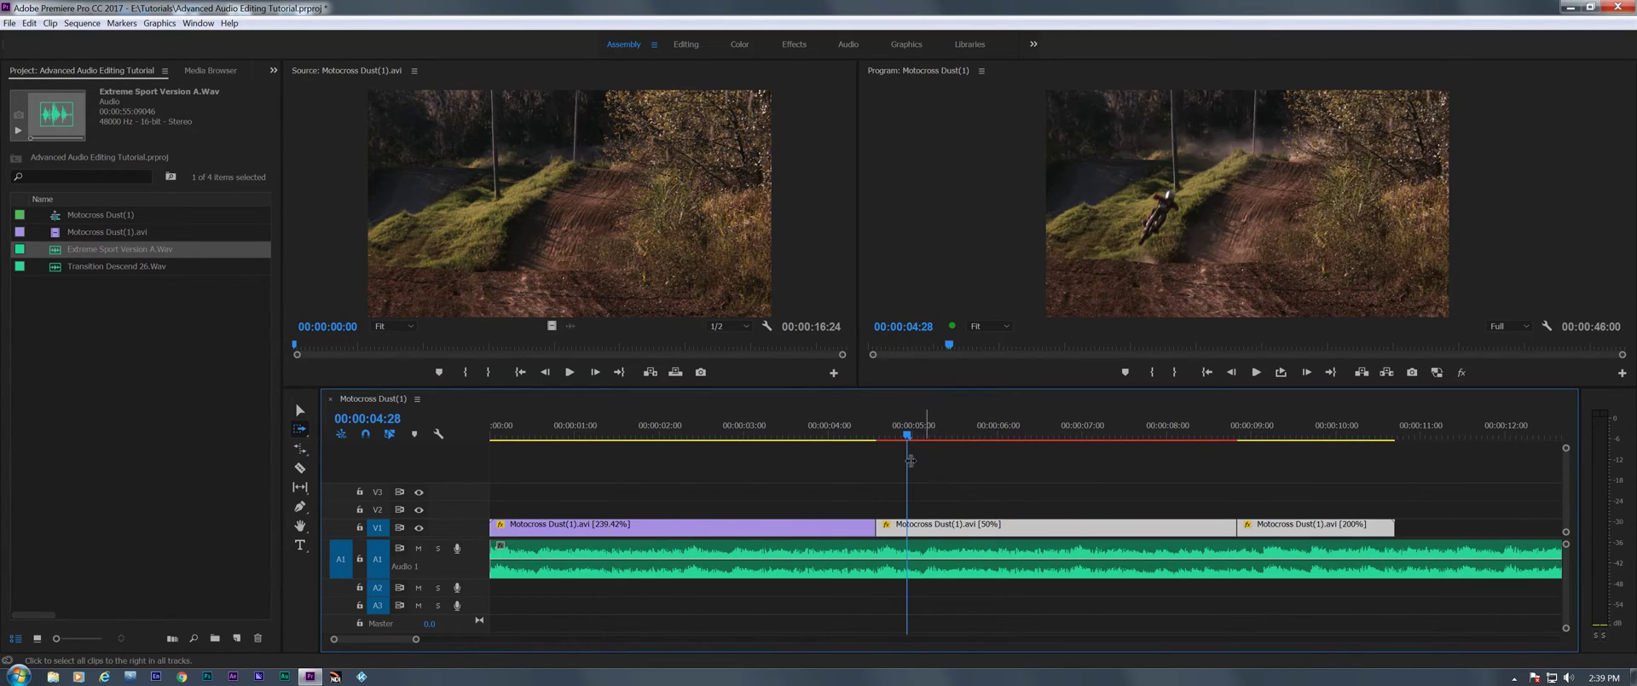
click(800, 426)
key(space)
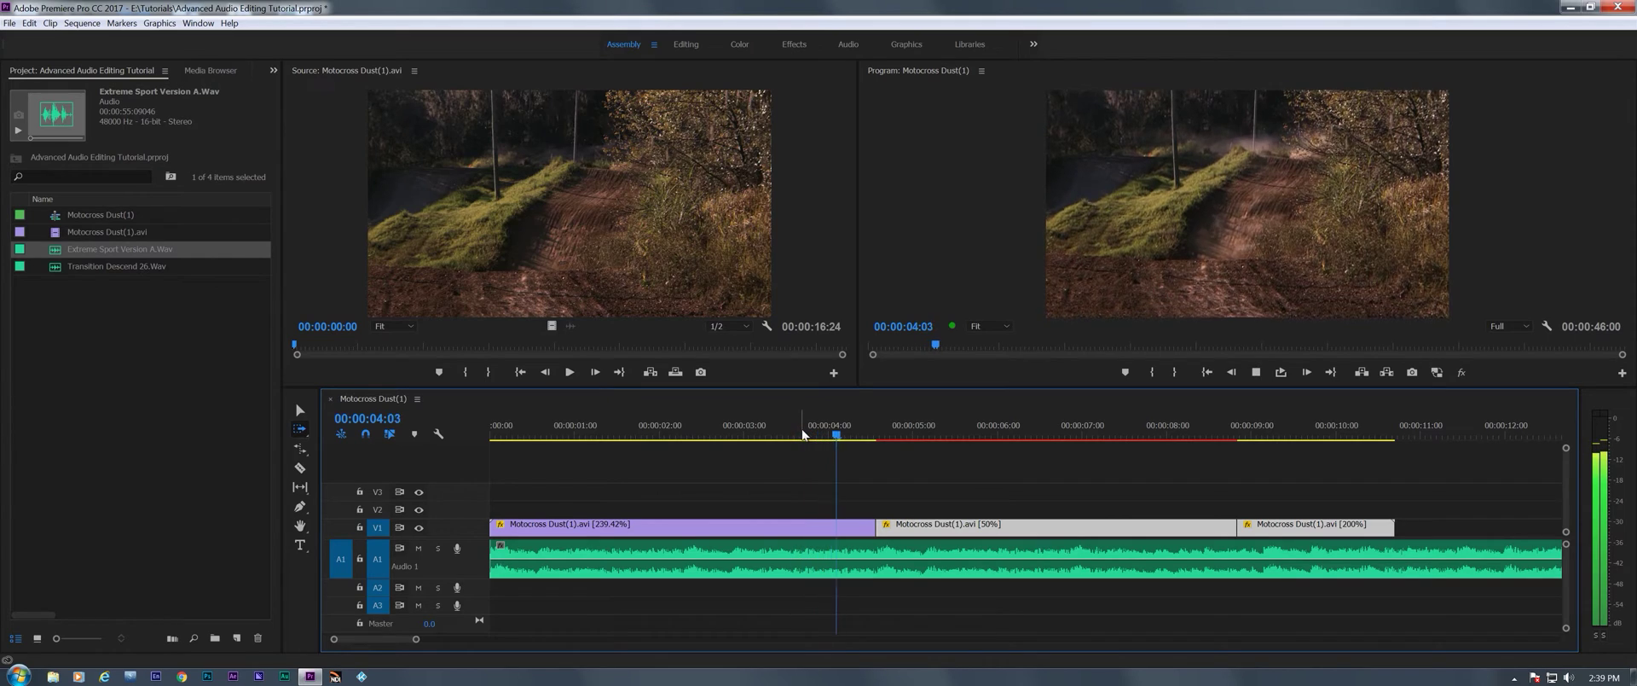
click(879, 435)
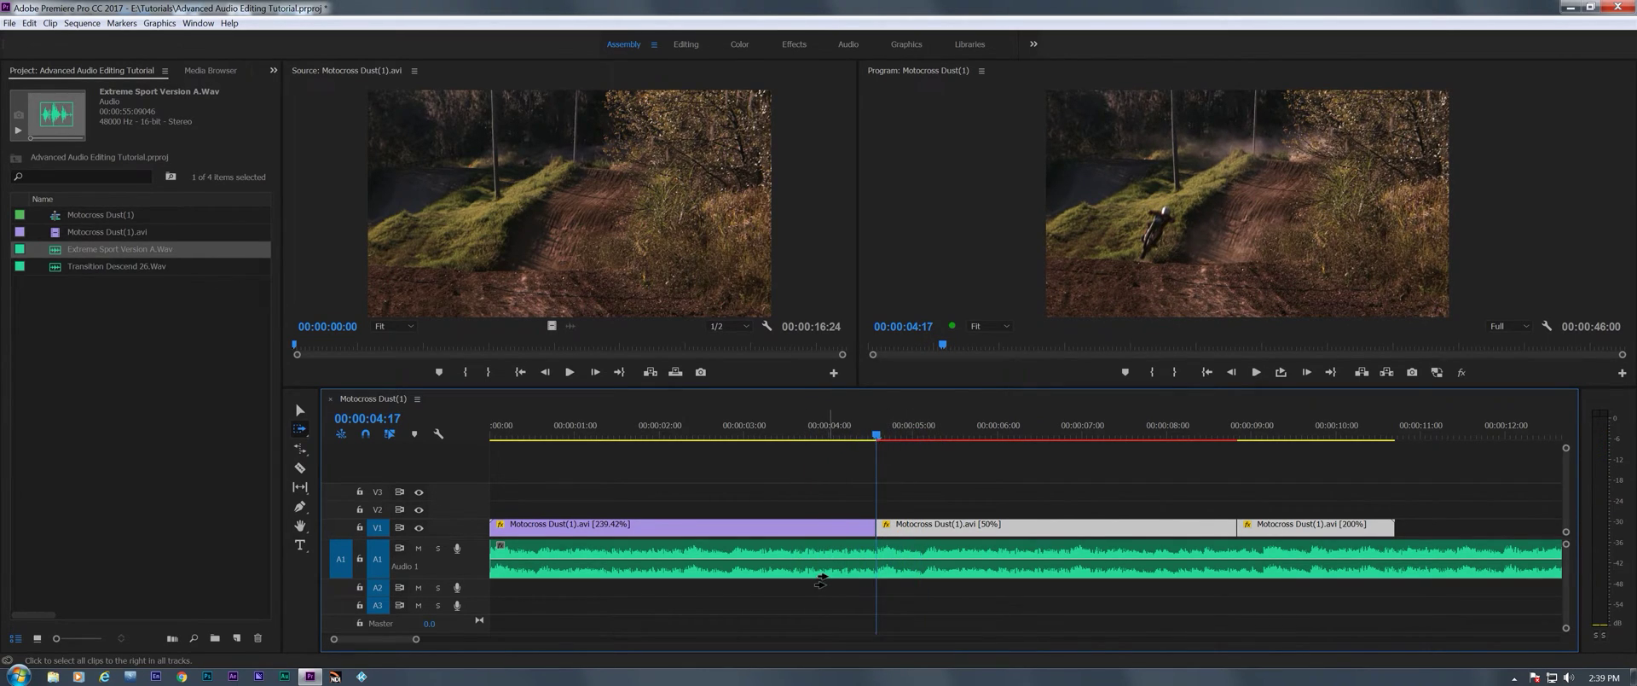
Cut the music at the video join and again a few frames later near 00:00:04:24
scroll(822, 581, up, 3)
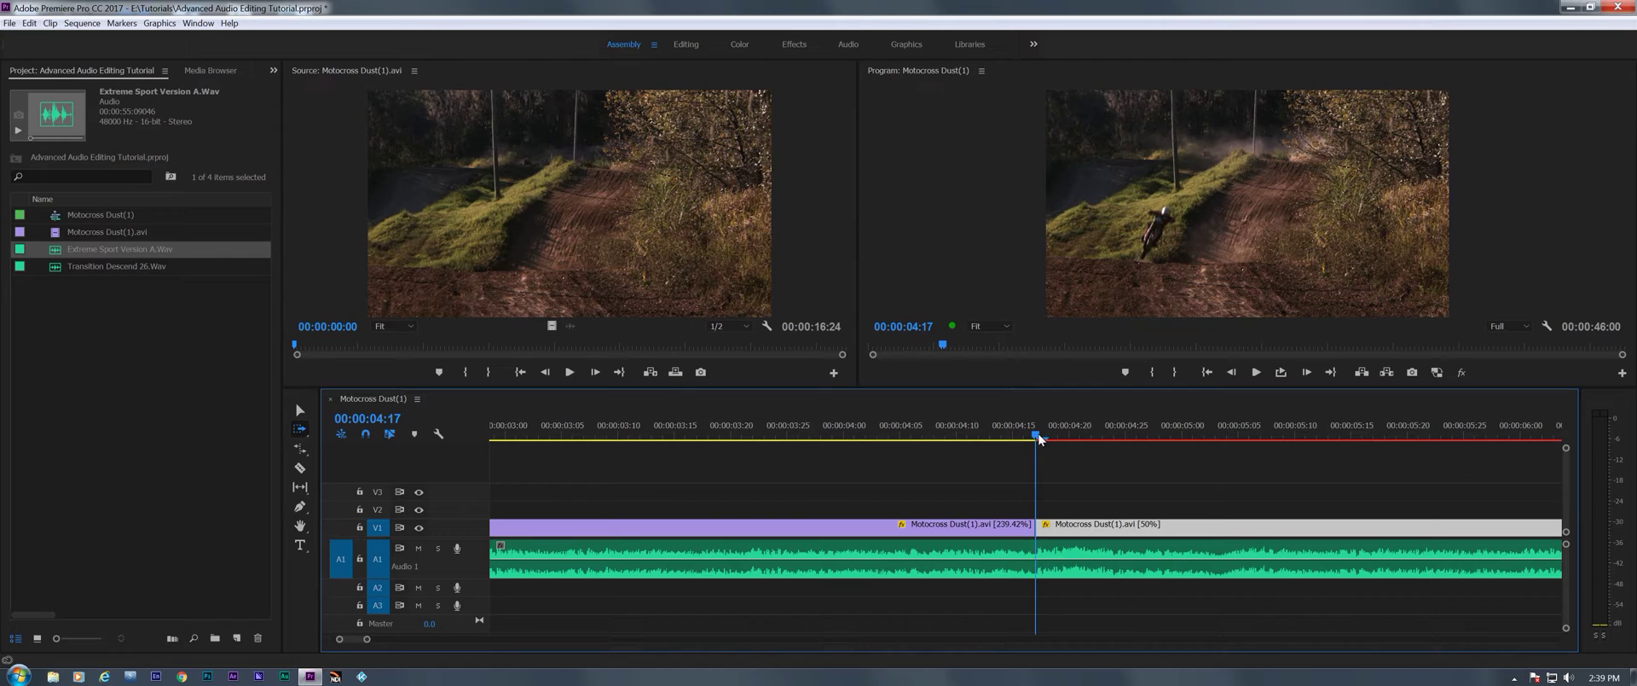
key(space)
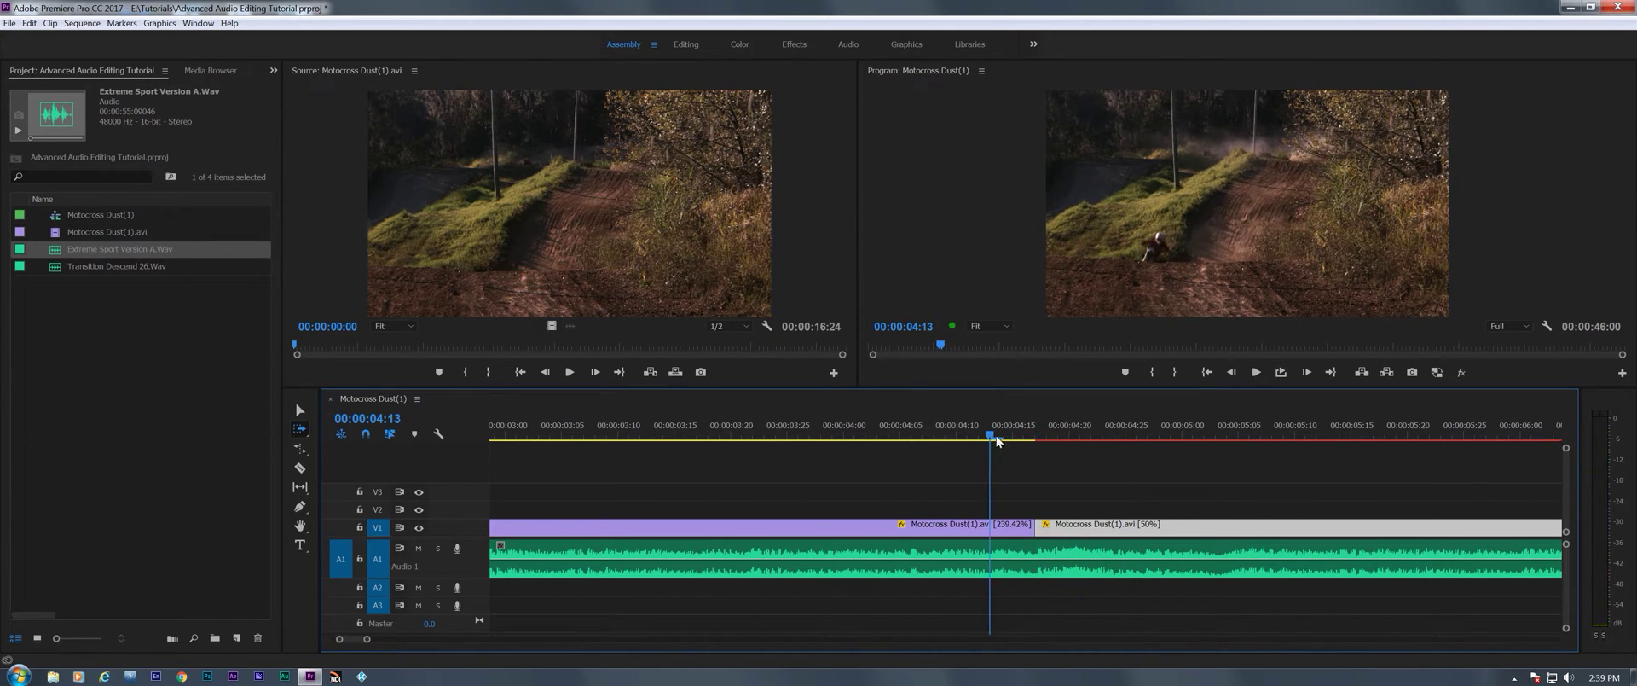
drag(996, 439, 1111, 461)
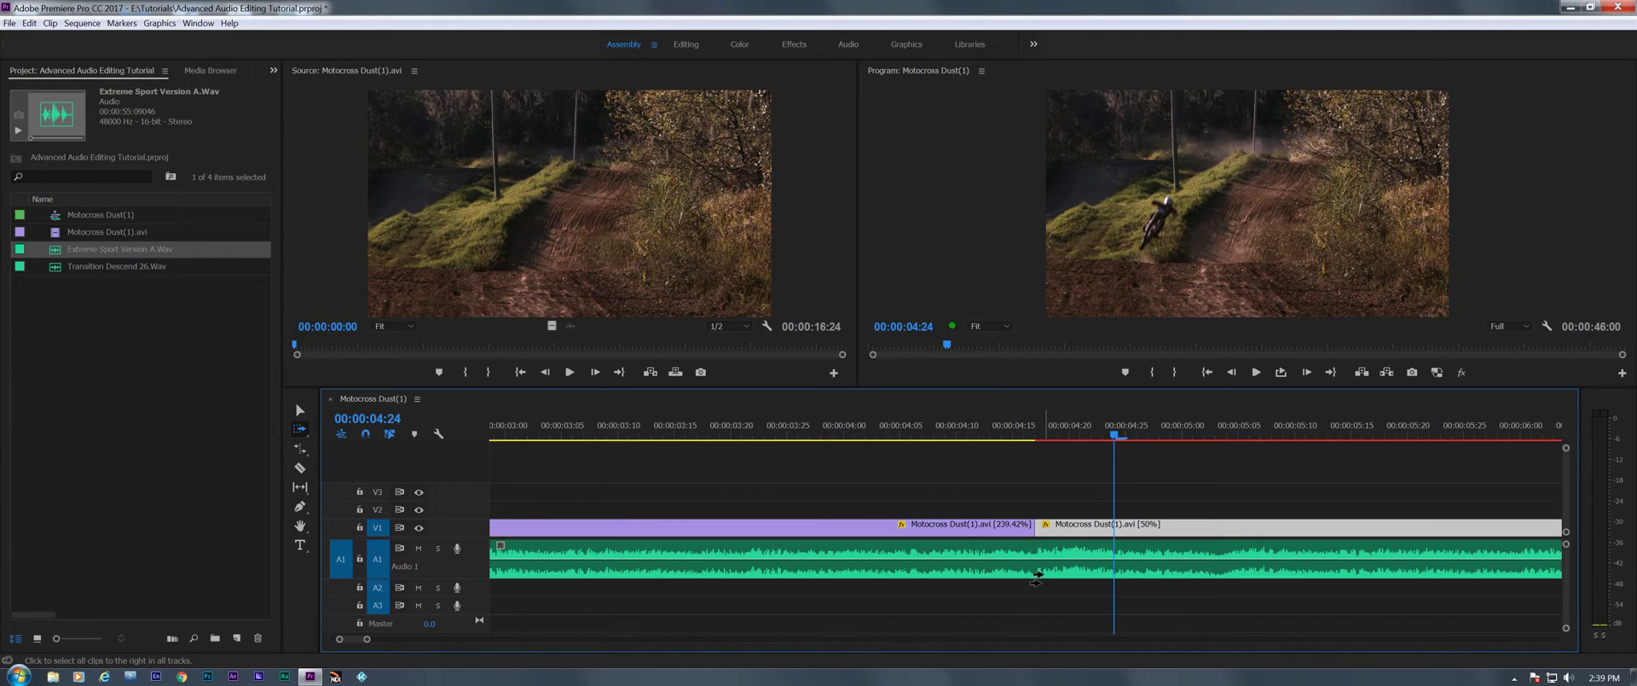
key(c)
click(1035, 563)
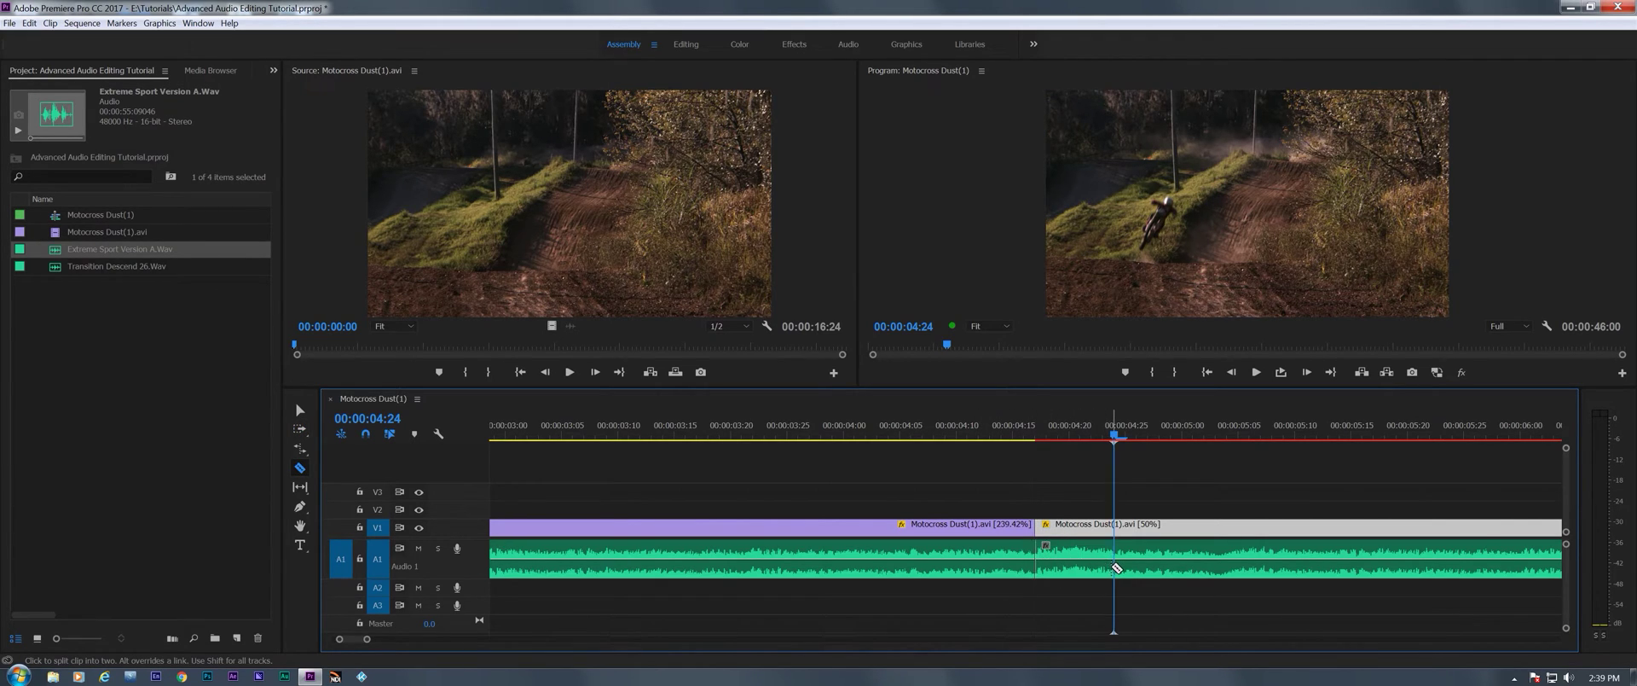
click(1114, 564)
Preview the new music section around 00:00:04:20 and zoom out to show all speed sections
drag(1060, 438, 1118, 443)
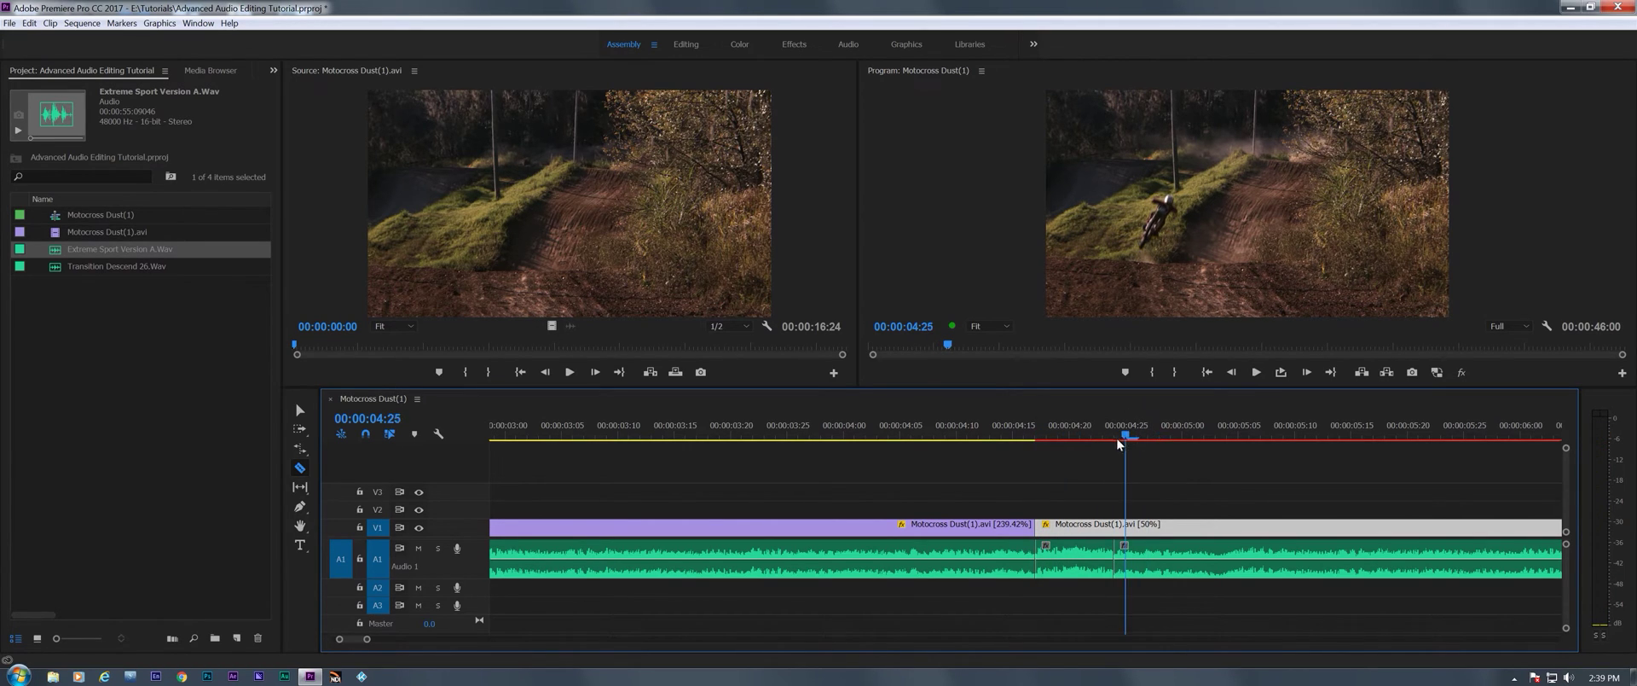
key(shift+k)
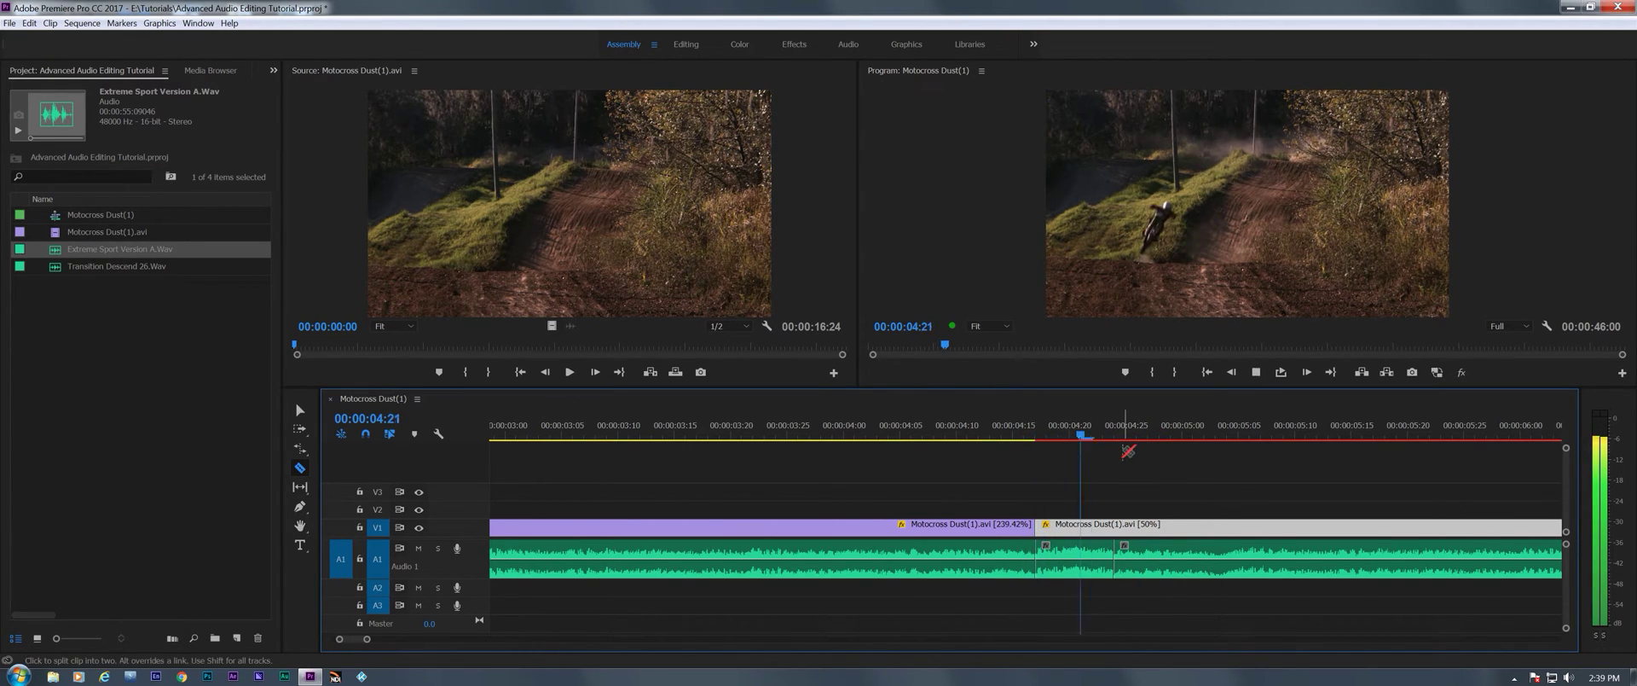
key(k)
drag(1049, 439, 1069, 439)
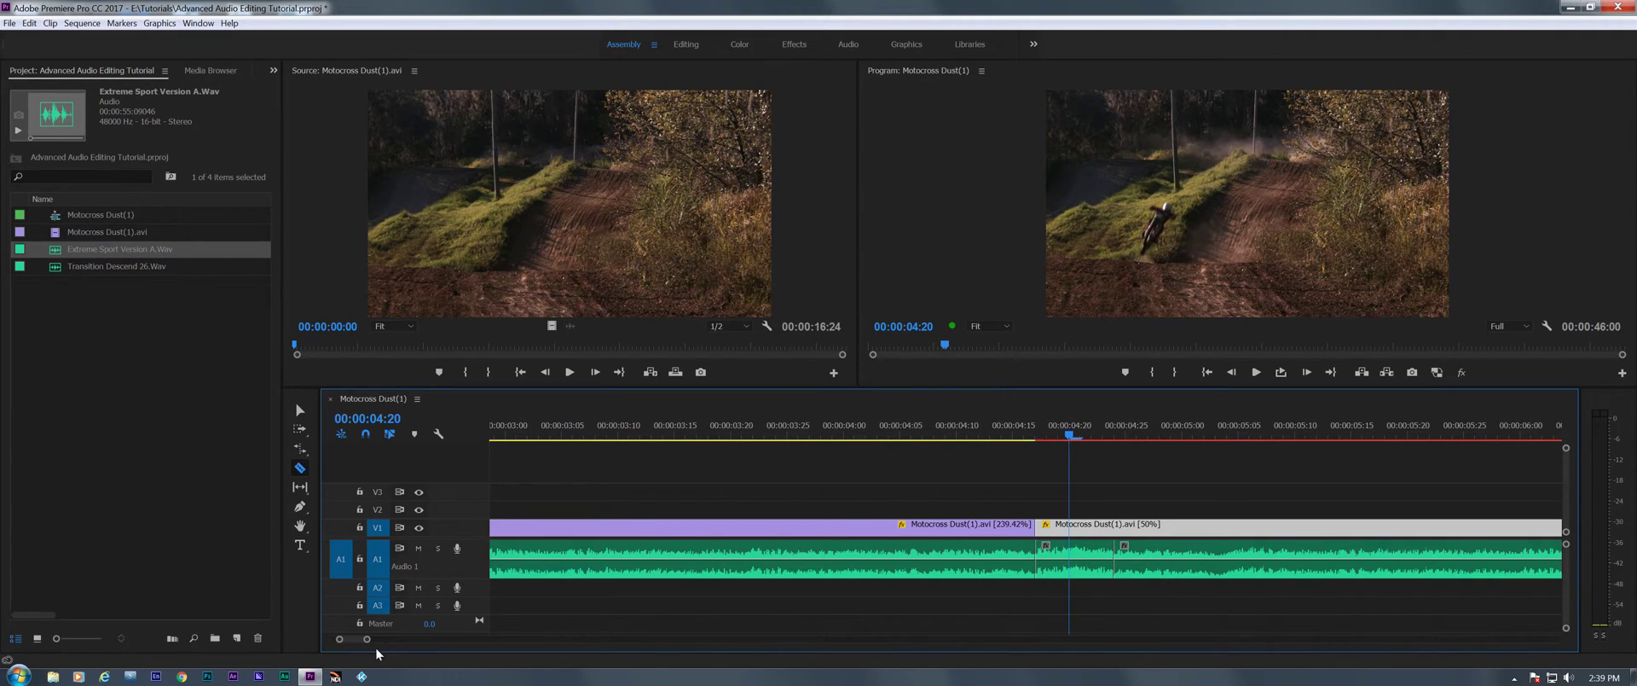
drag(366, 642, 376, 647)
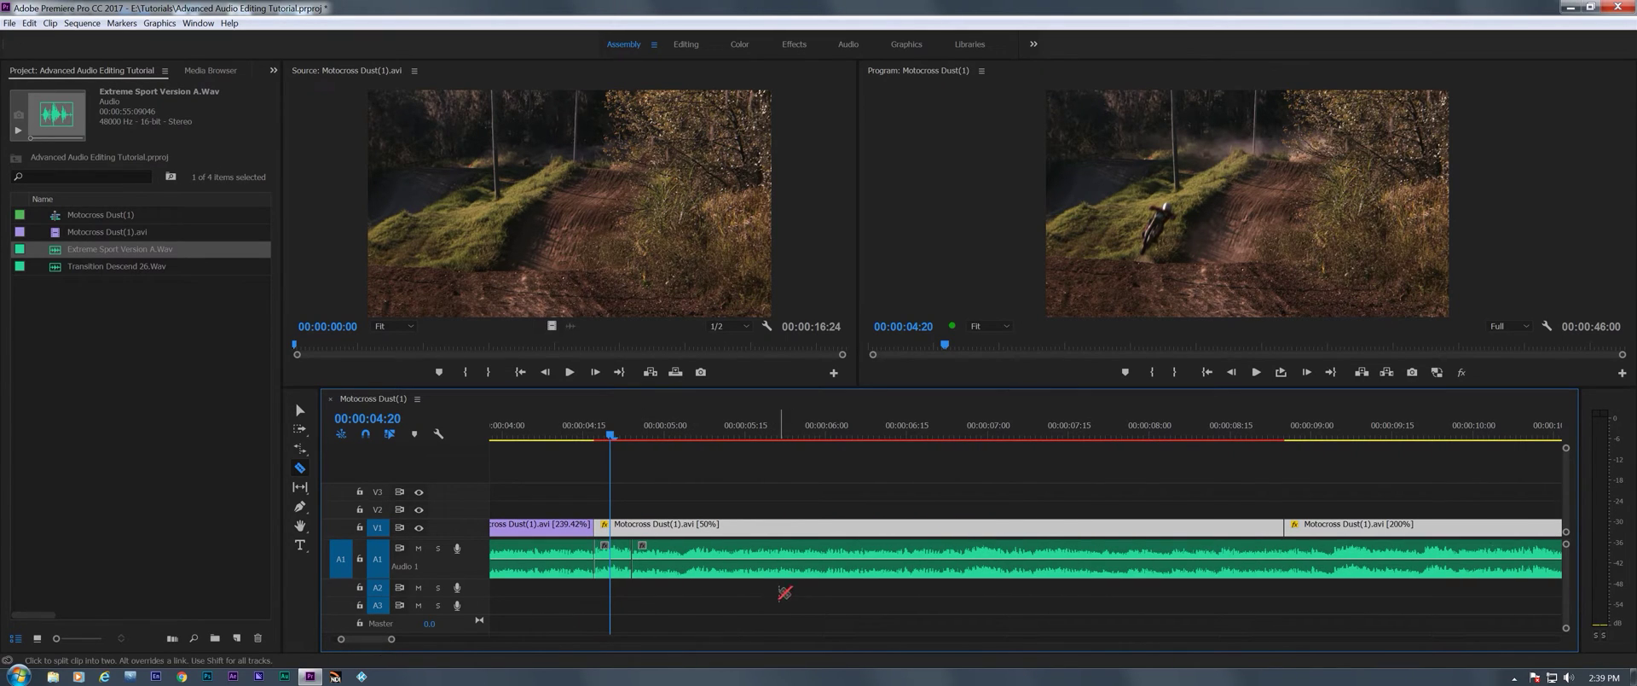
Delete the music under the 50% slow-motion section
key(v)
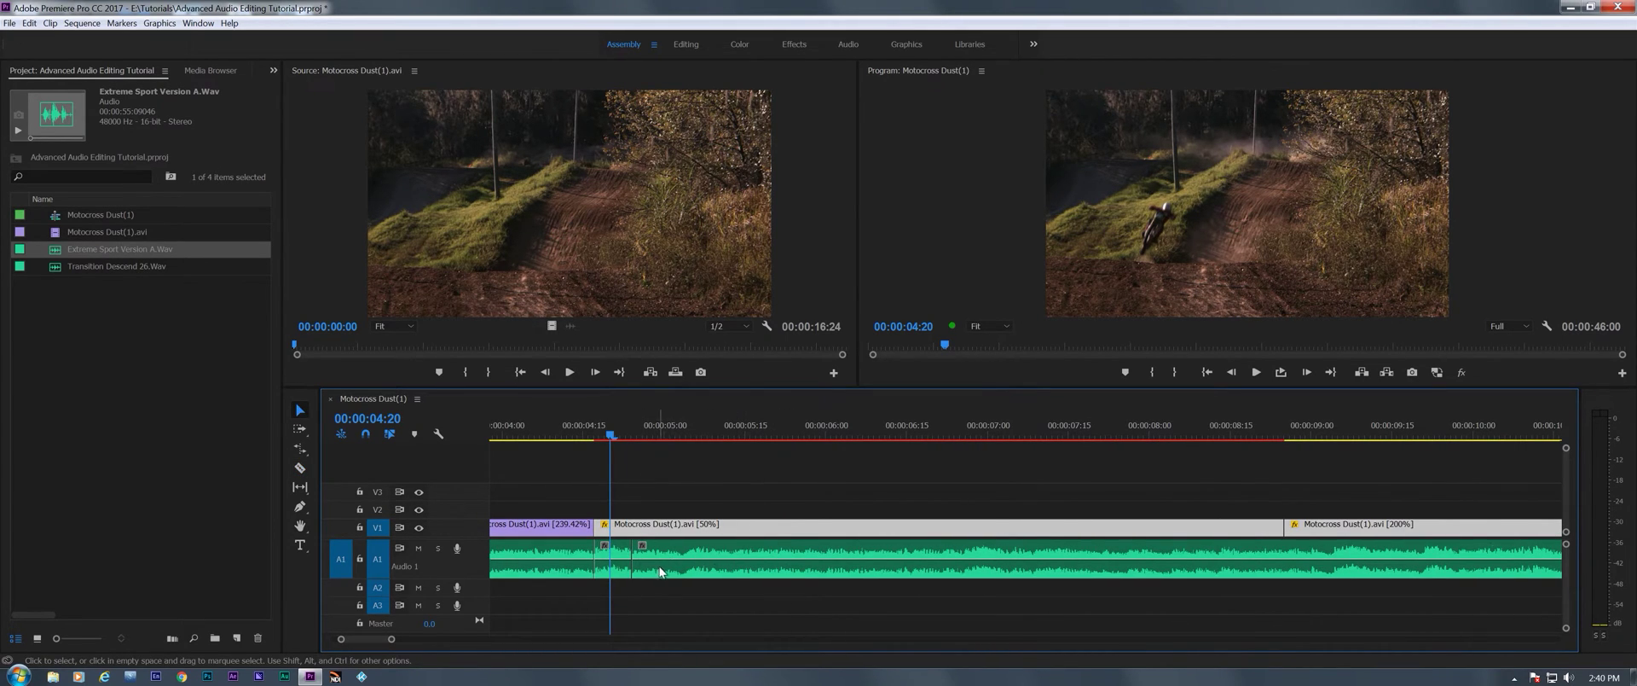
click(660, 572)
key(Delete)
Trim the next music clip's start to line up with the 200% video and play it back
drag(1405, 562, 1307, 570)
drag(1294, 429, 1365, 456)
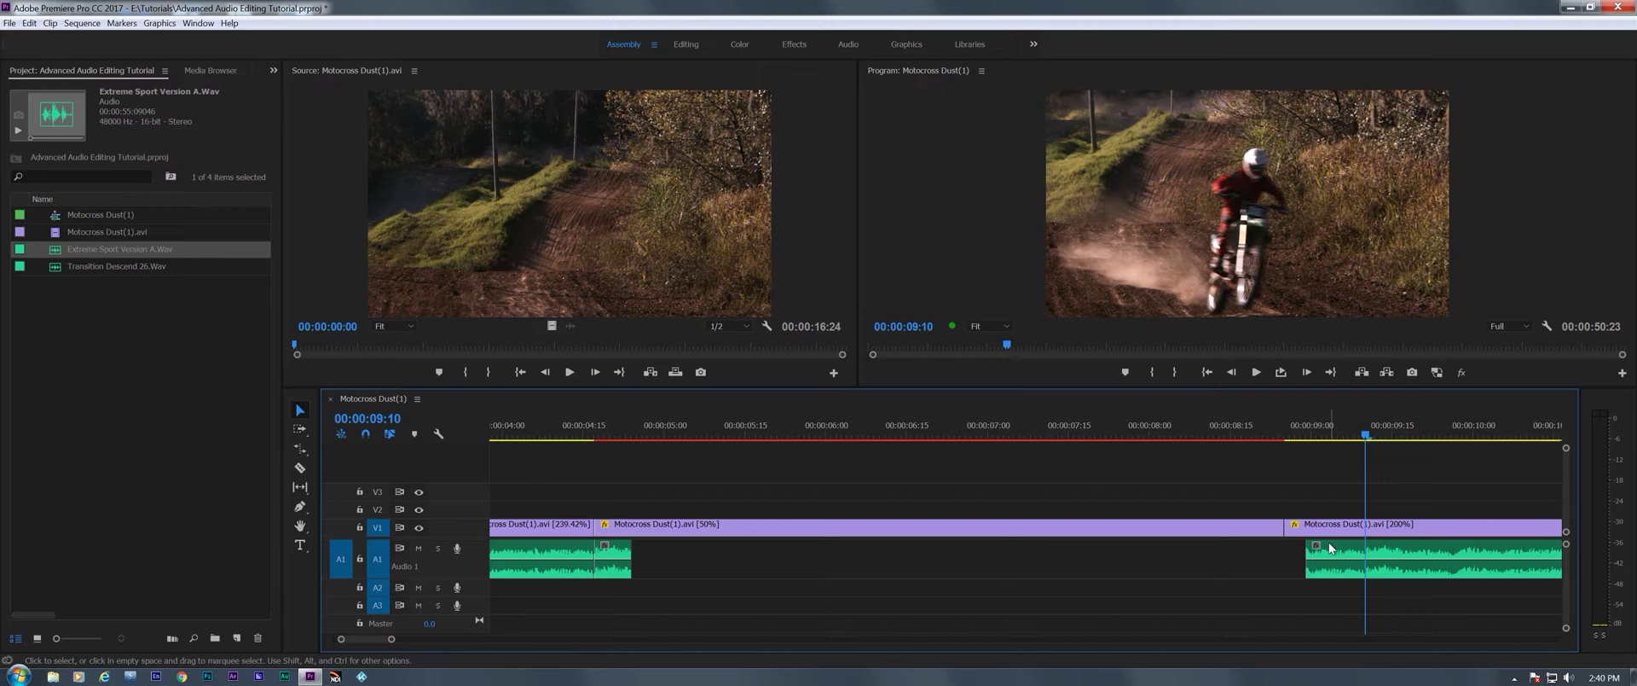
mouse_move(1314, 568)
mouse_down()
mouse_move(1365, 575)
mouse_move(1285, 575)
mouse_up()
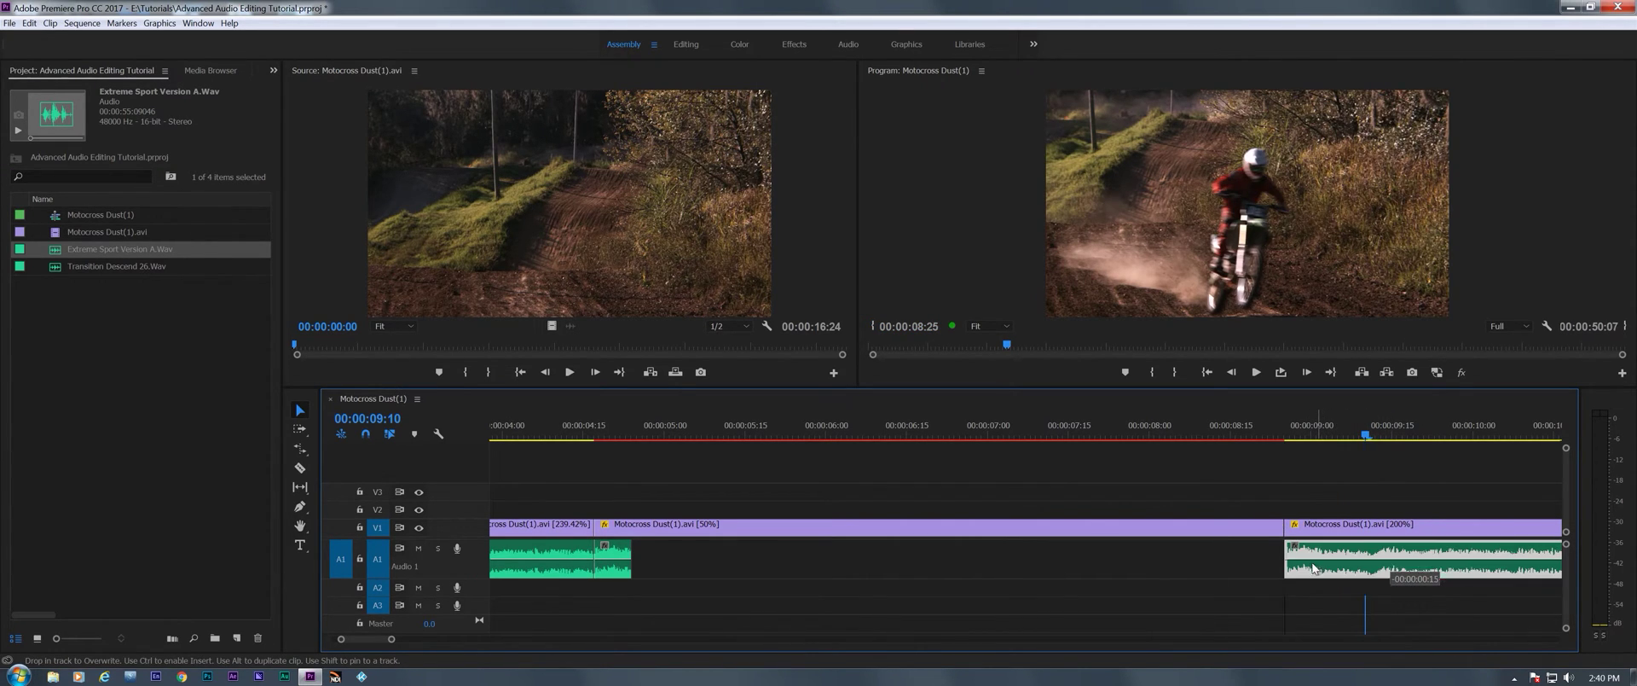
drag(1269, 427, 462, 469)
key(space)
key(space)
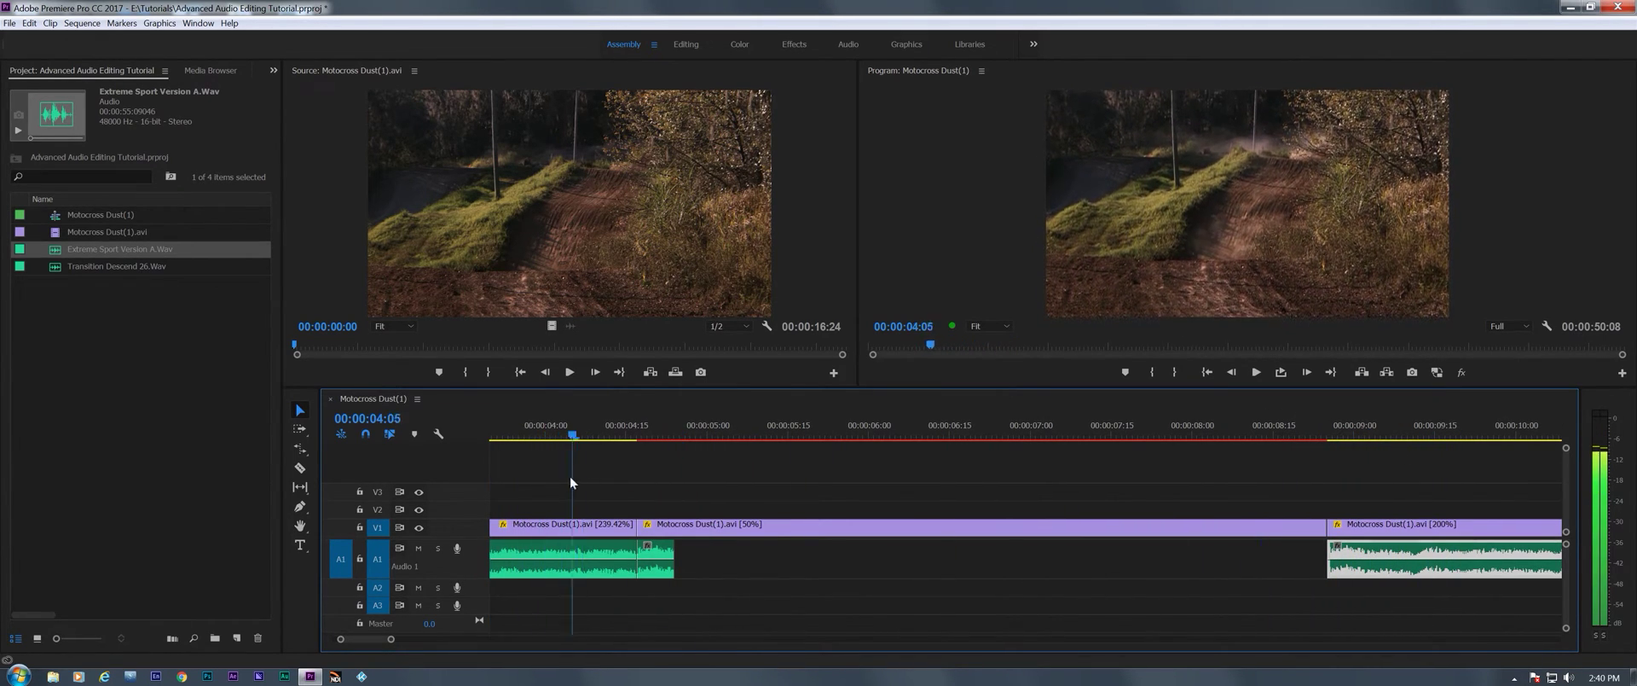
key(space)
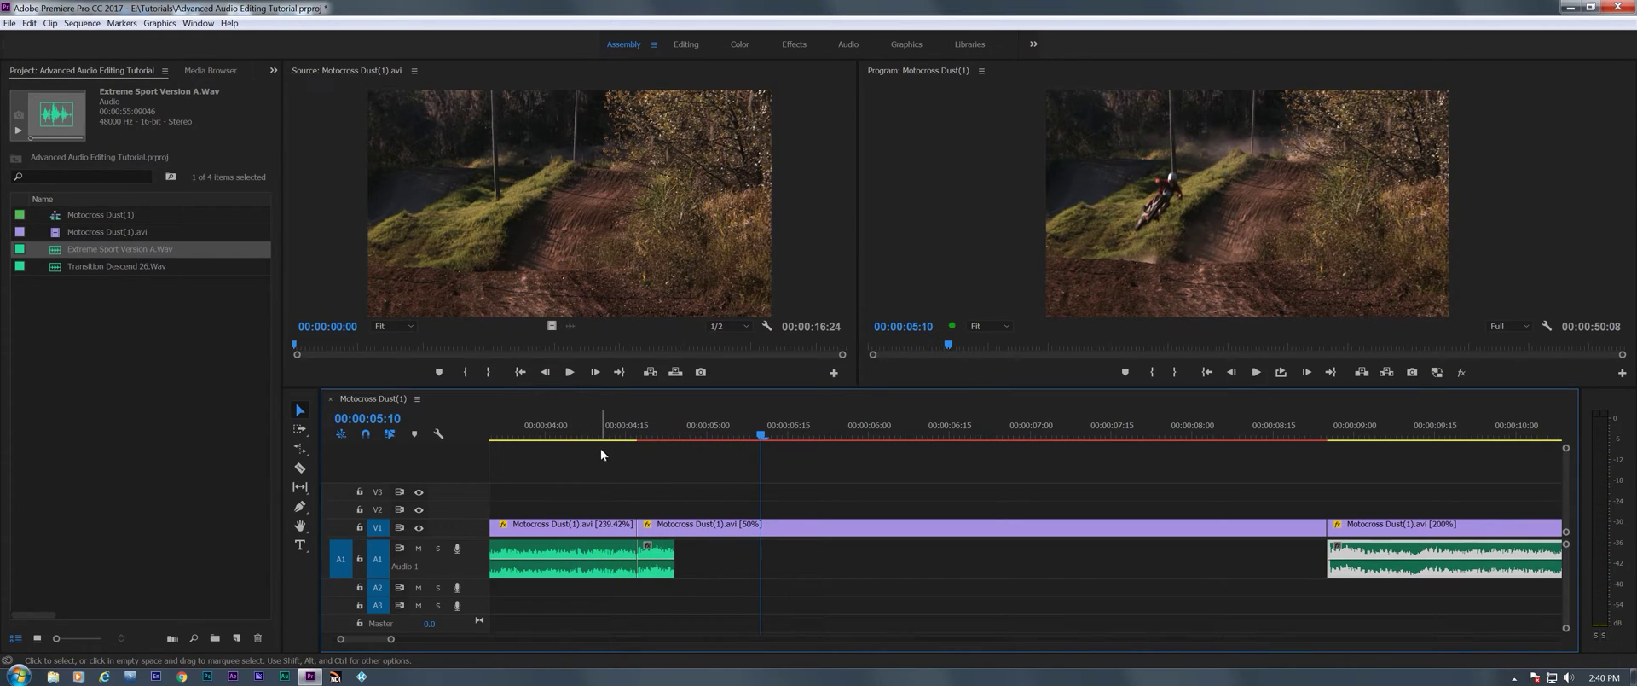
Apply a Constant Power crossfade to the end of the fast section's music and lengthen it
drag(683, 444, 675, 437)
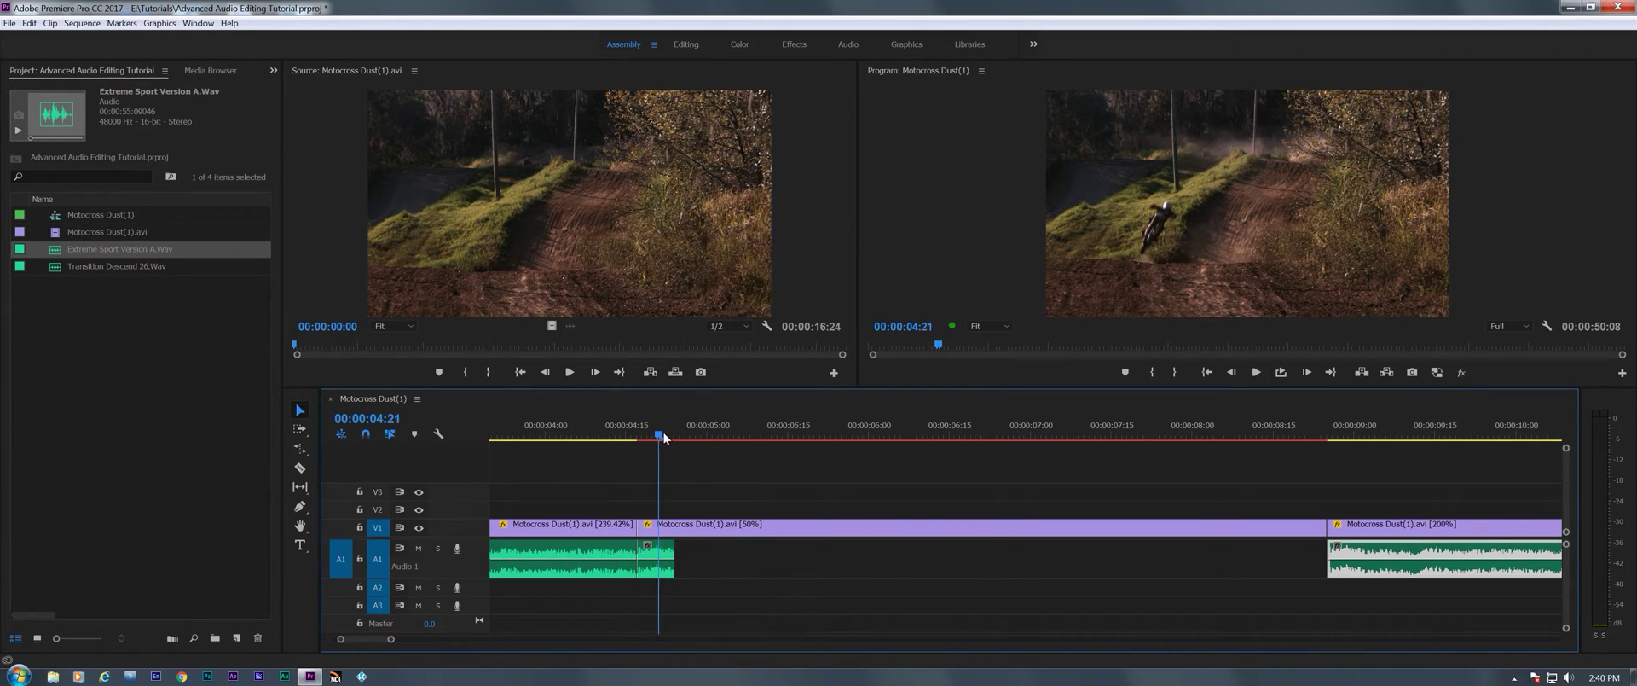
click(783, 570)
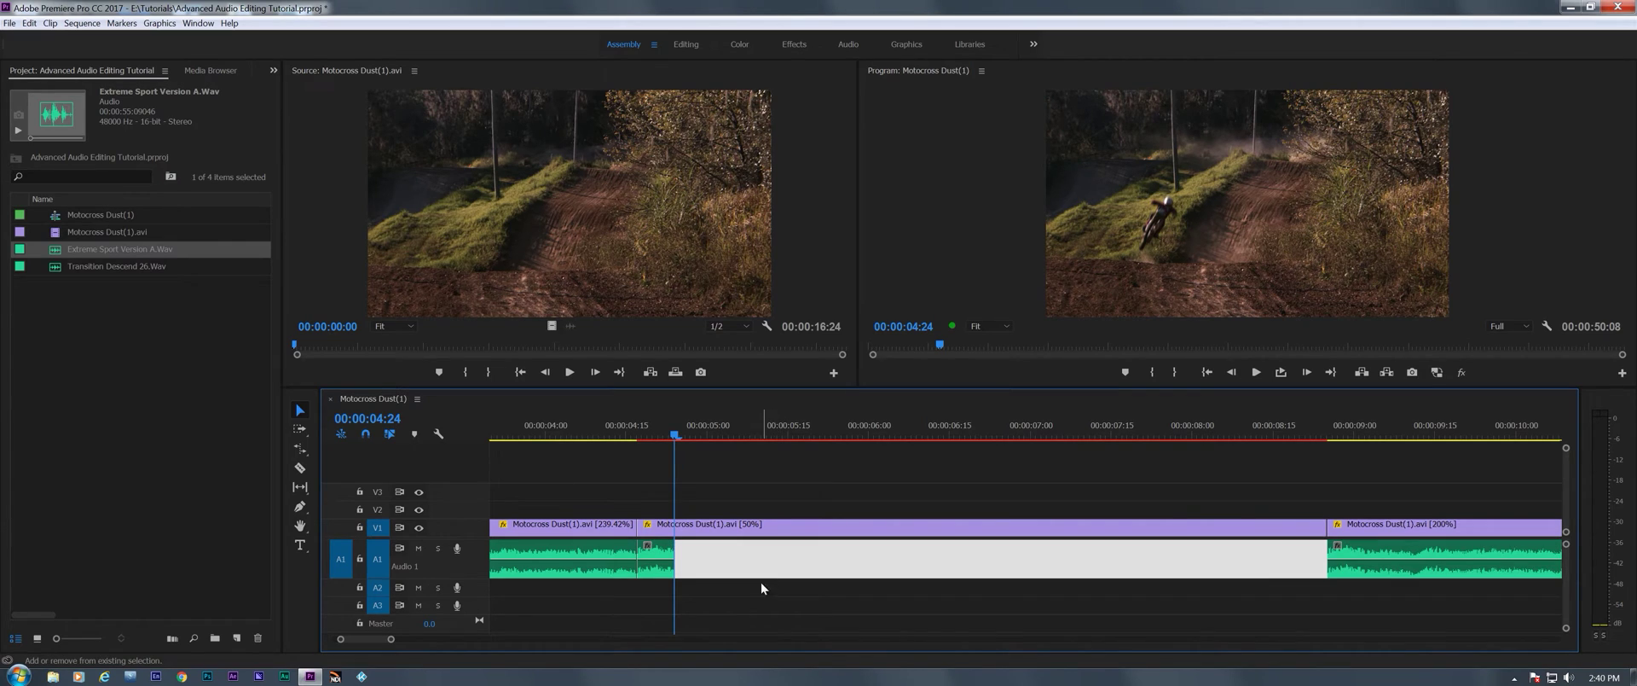
key(ctrl+shift+d)
click(647, 572)
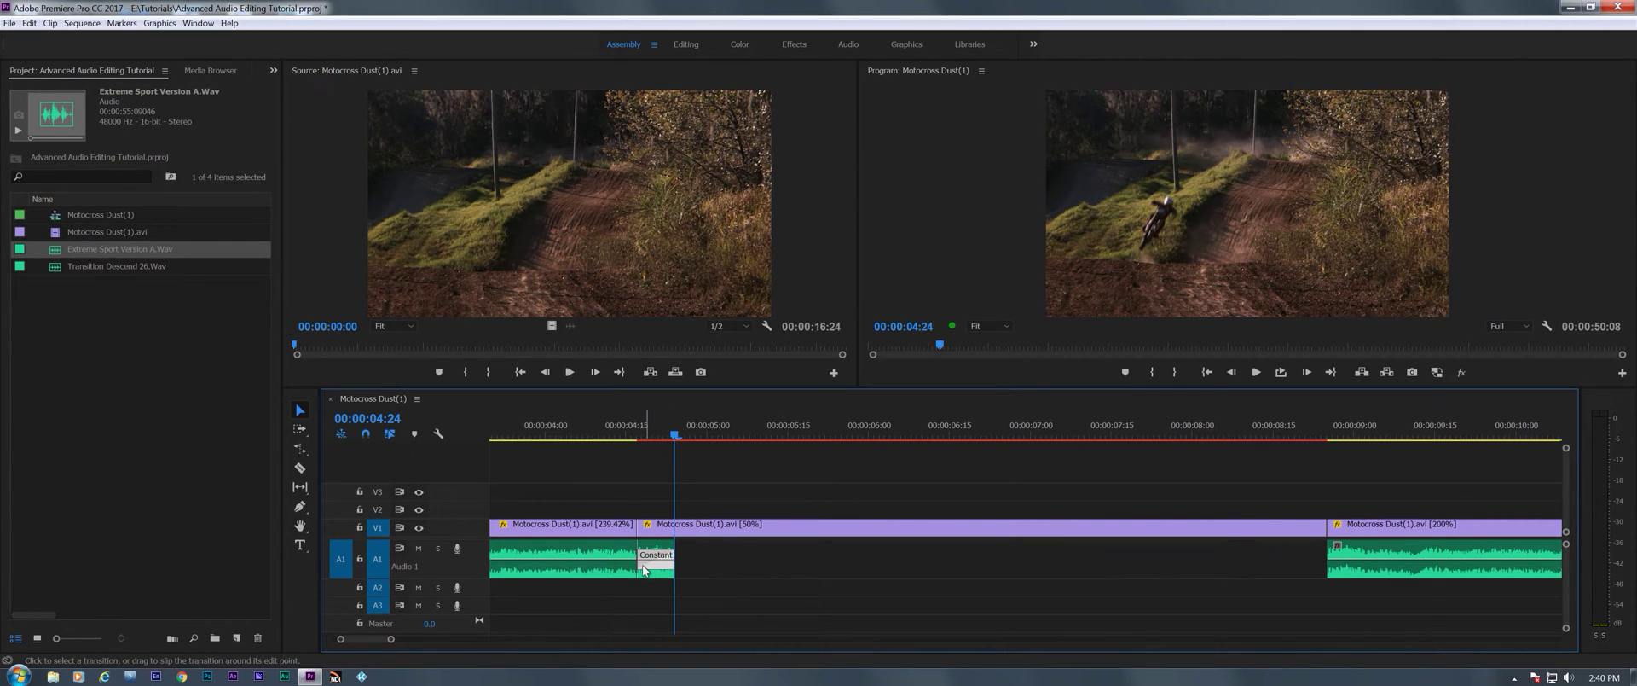
drag(647, 572, 665, 567)
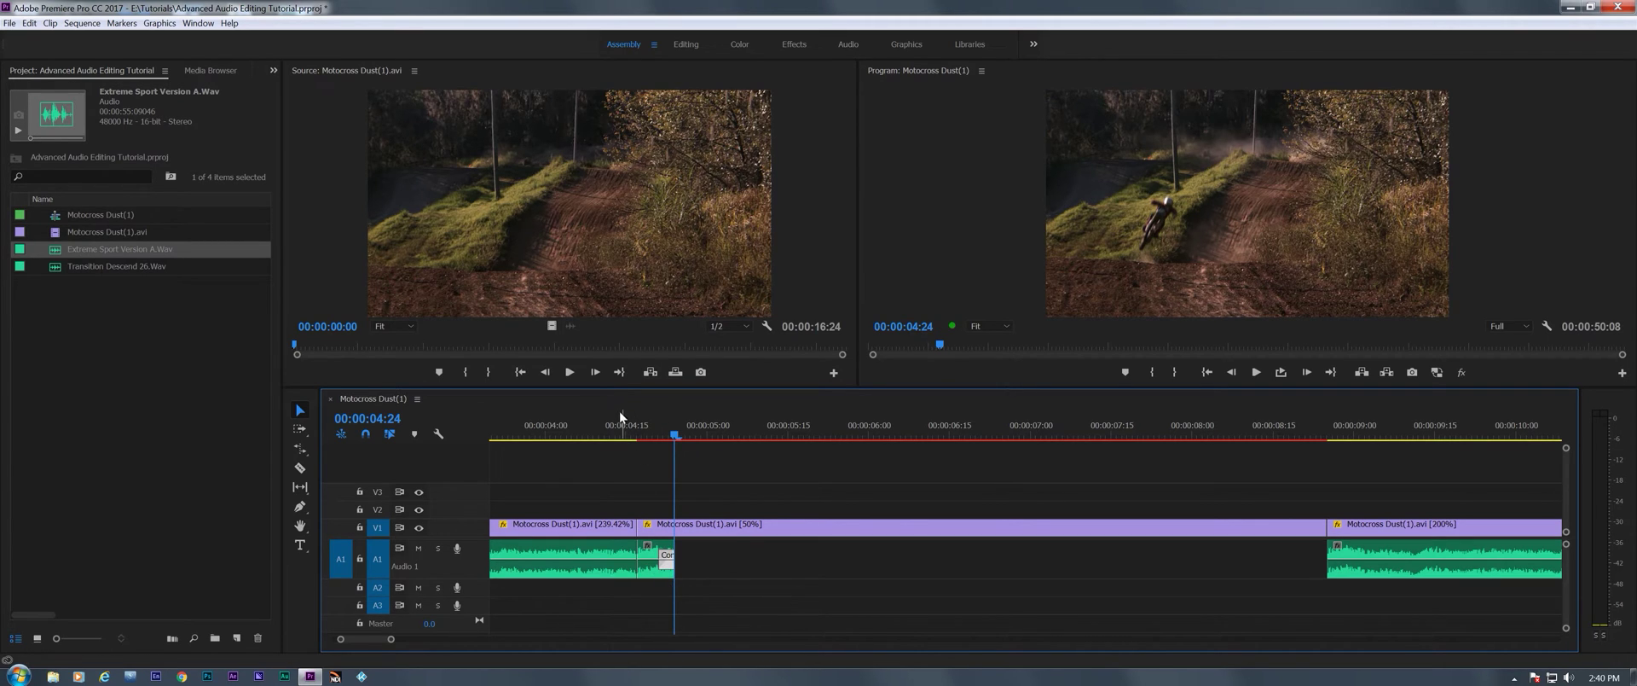
key(space)
click(627, 427)
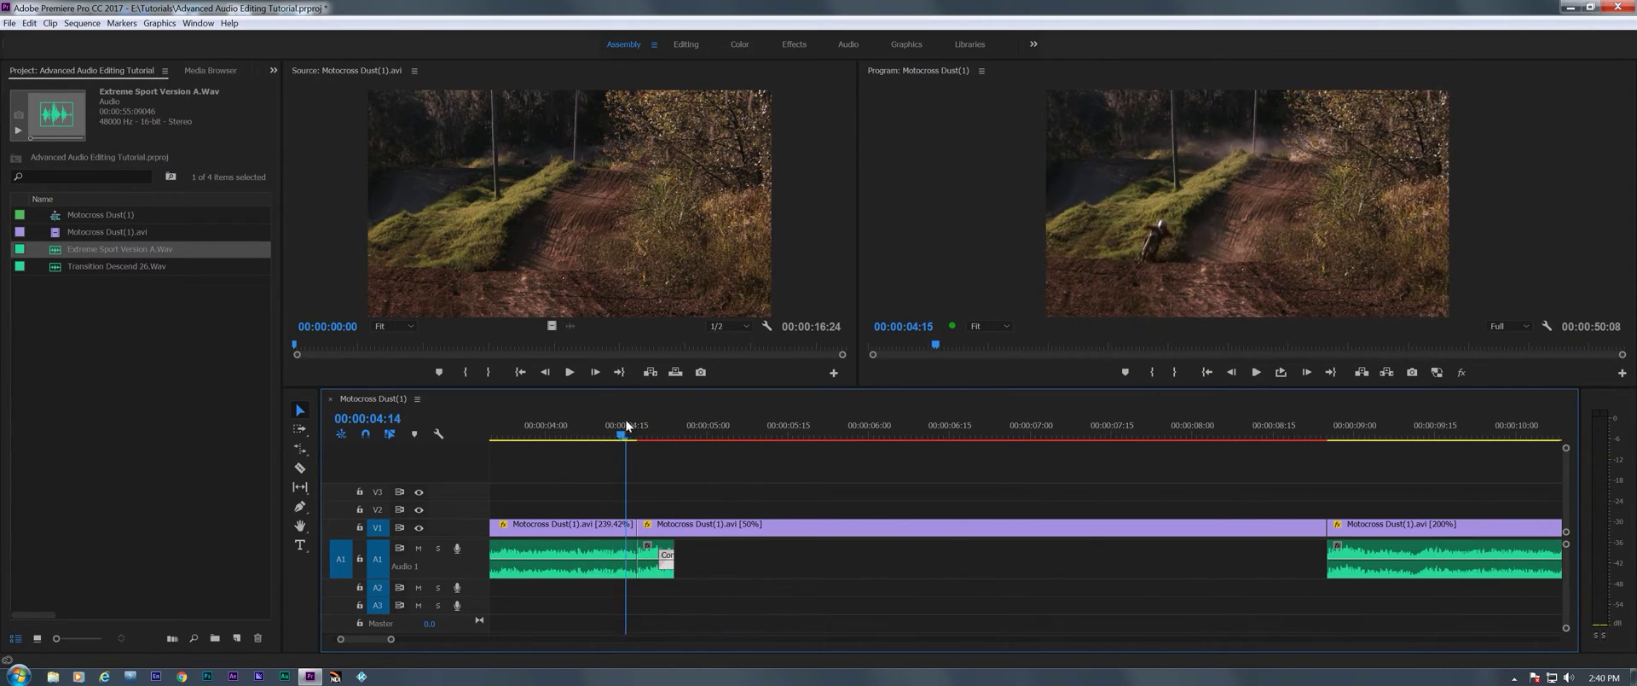
key(space)
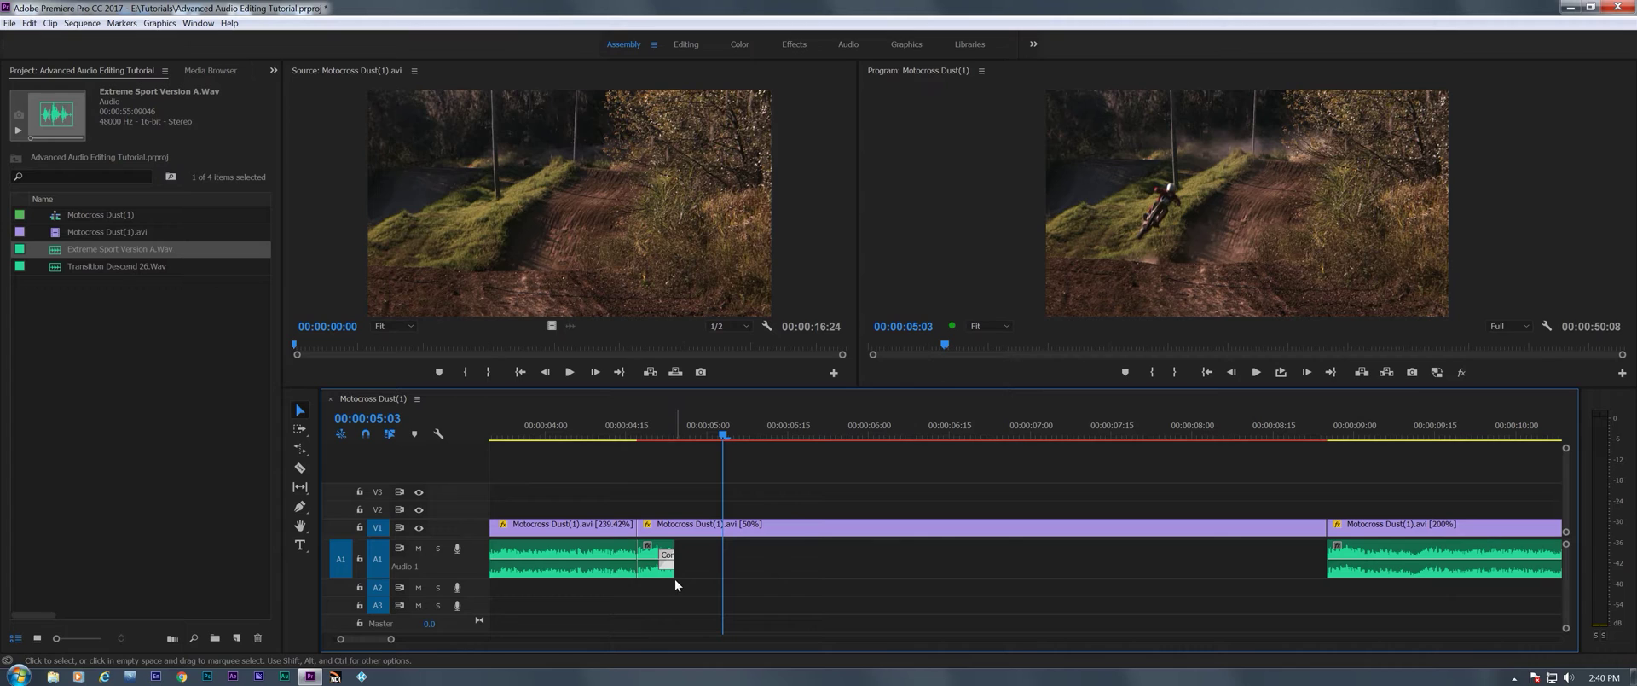
Shorten the crossfade and preview it from 00:00:04:15
drag(665, 576, 657, 567)
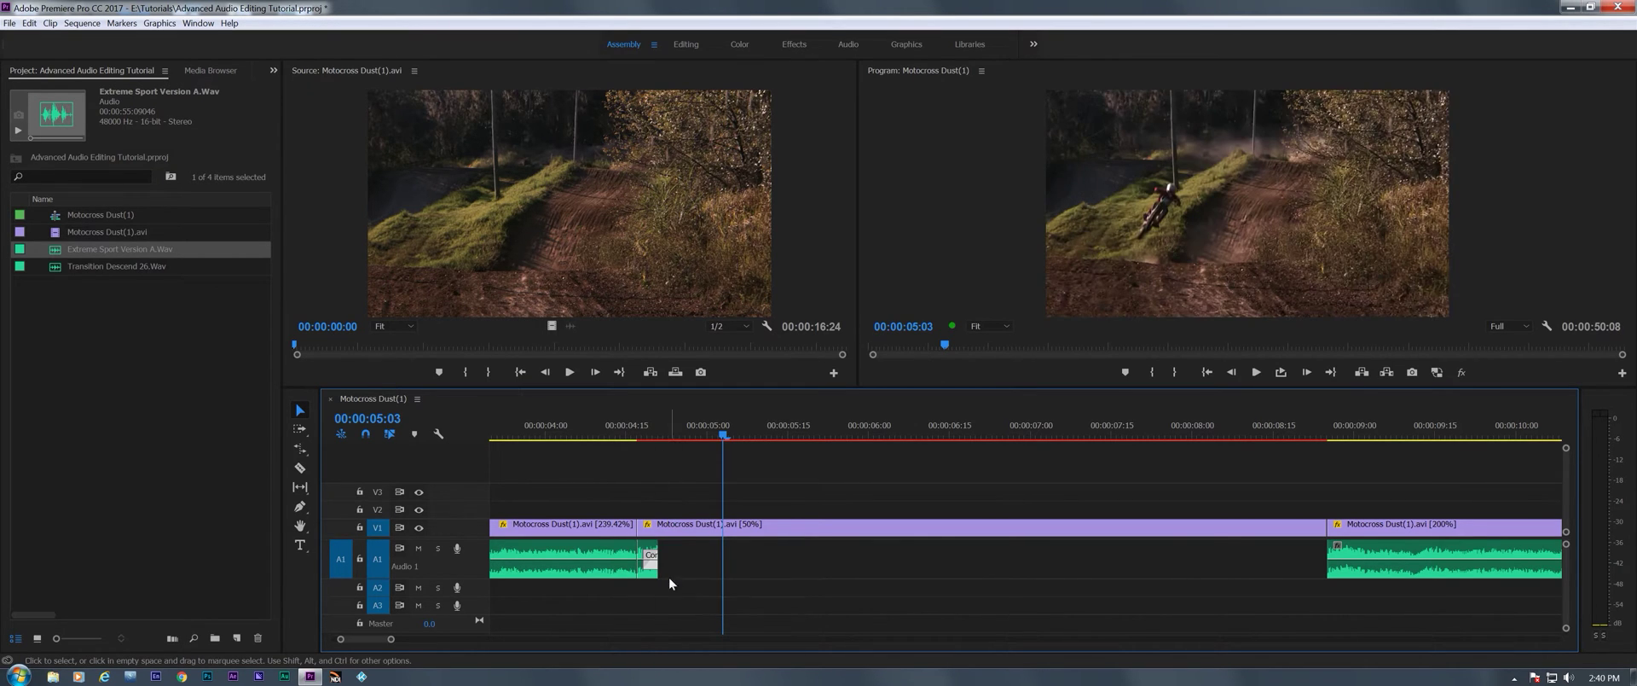
click(625, 427)
key(space)
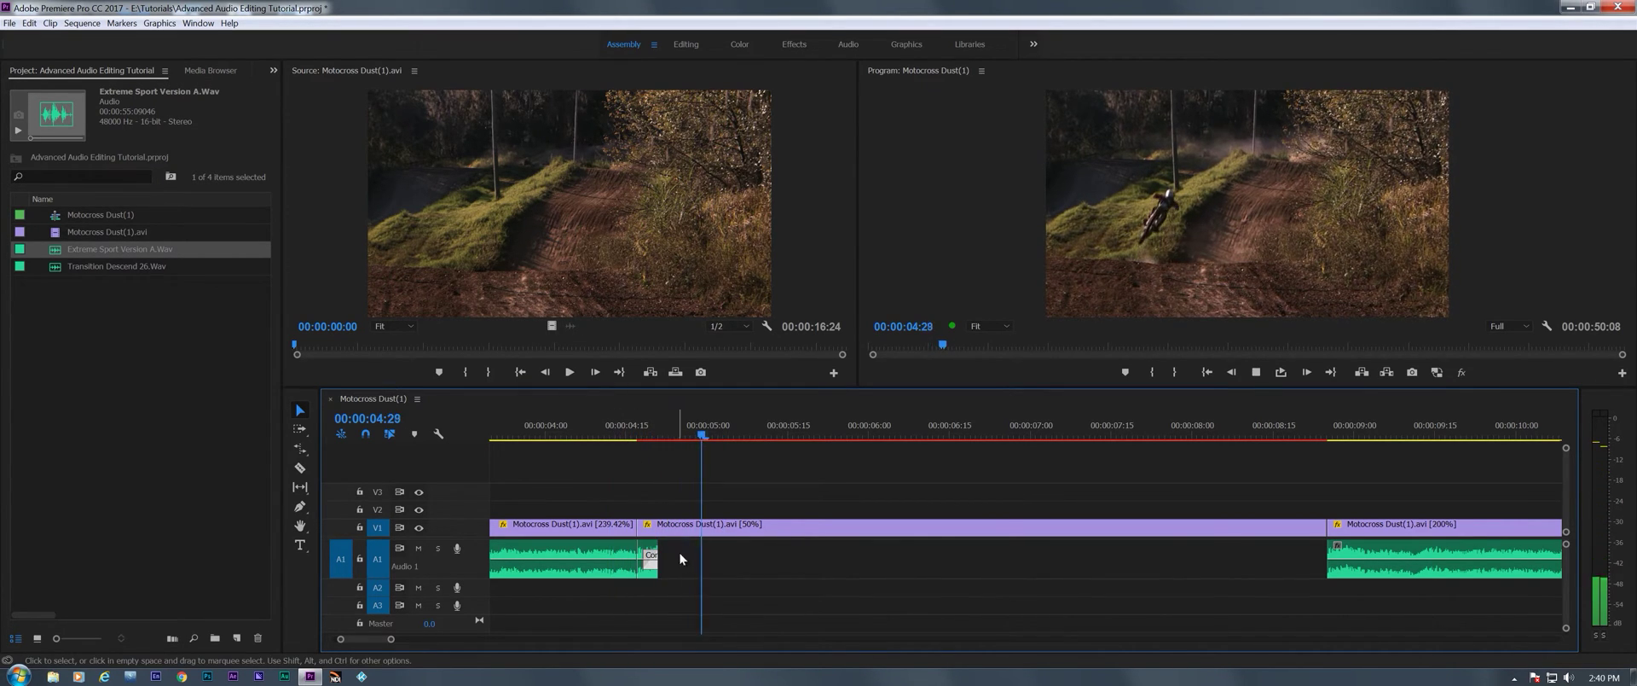
key(space)
drag(656, 574, 657, 574)
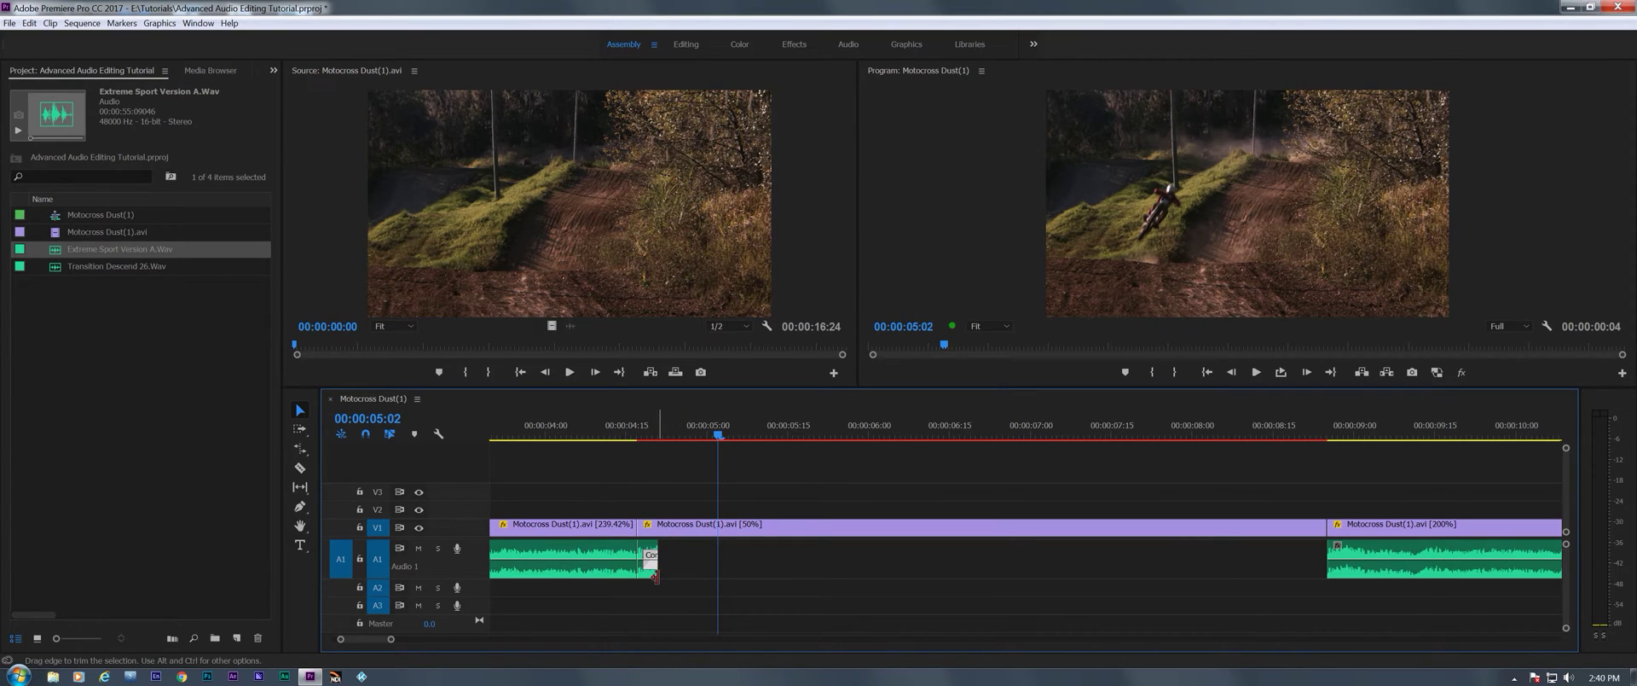
Show the ruler in audio time units, widen the crossfade slightly, and turn off snapping
right_click(654, 438)
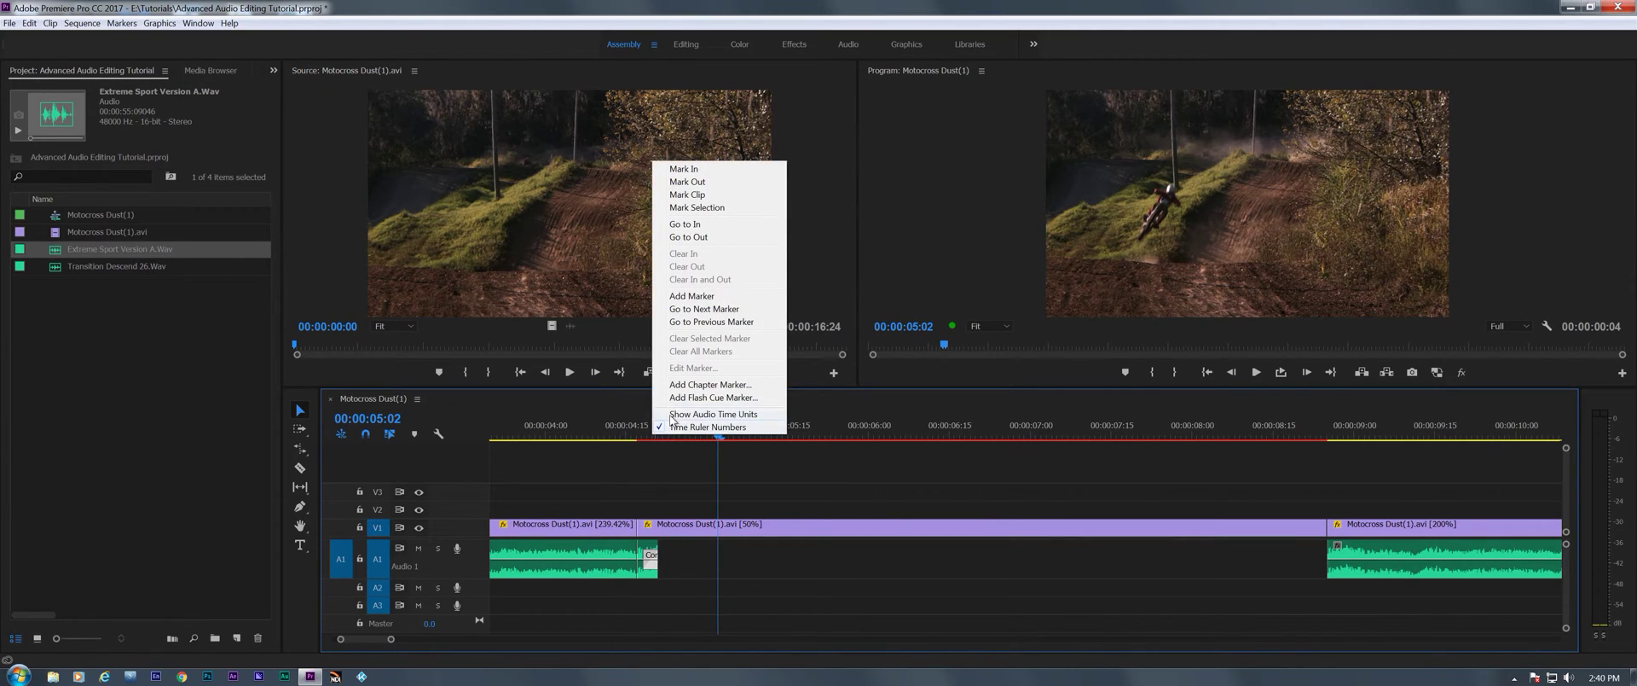
click(672, 416)
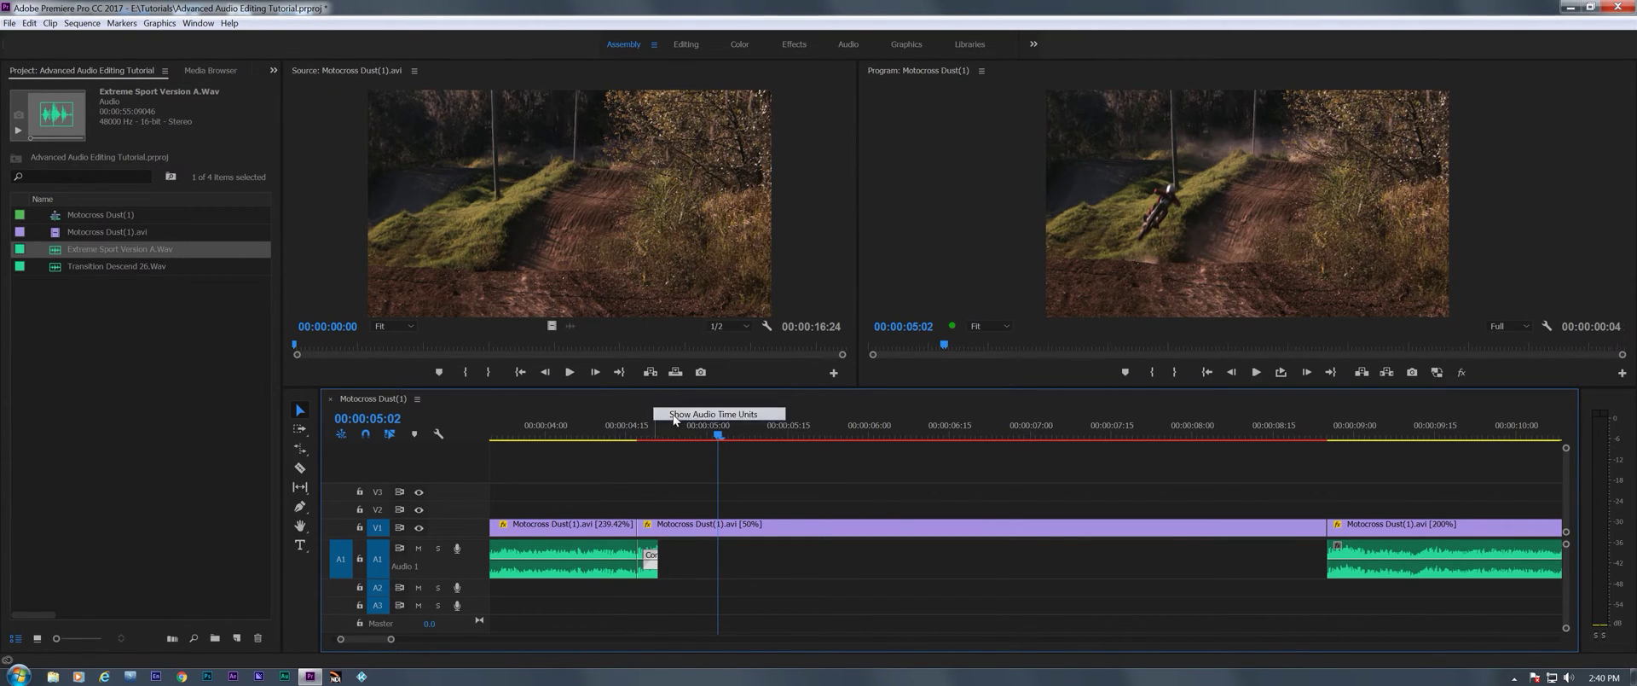
drag(656, 574, 669, 571)
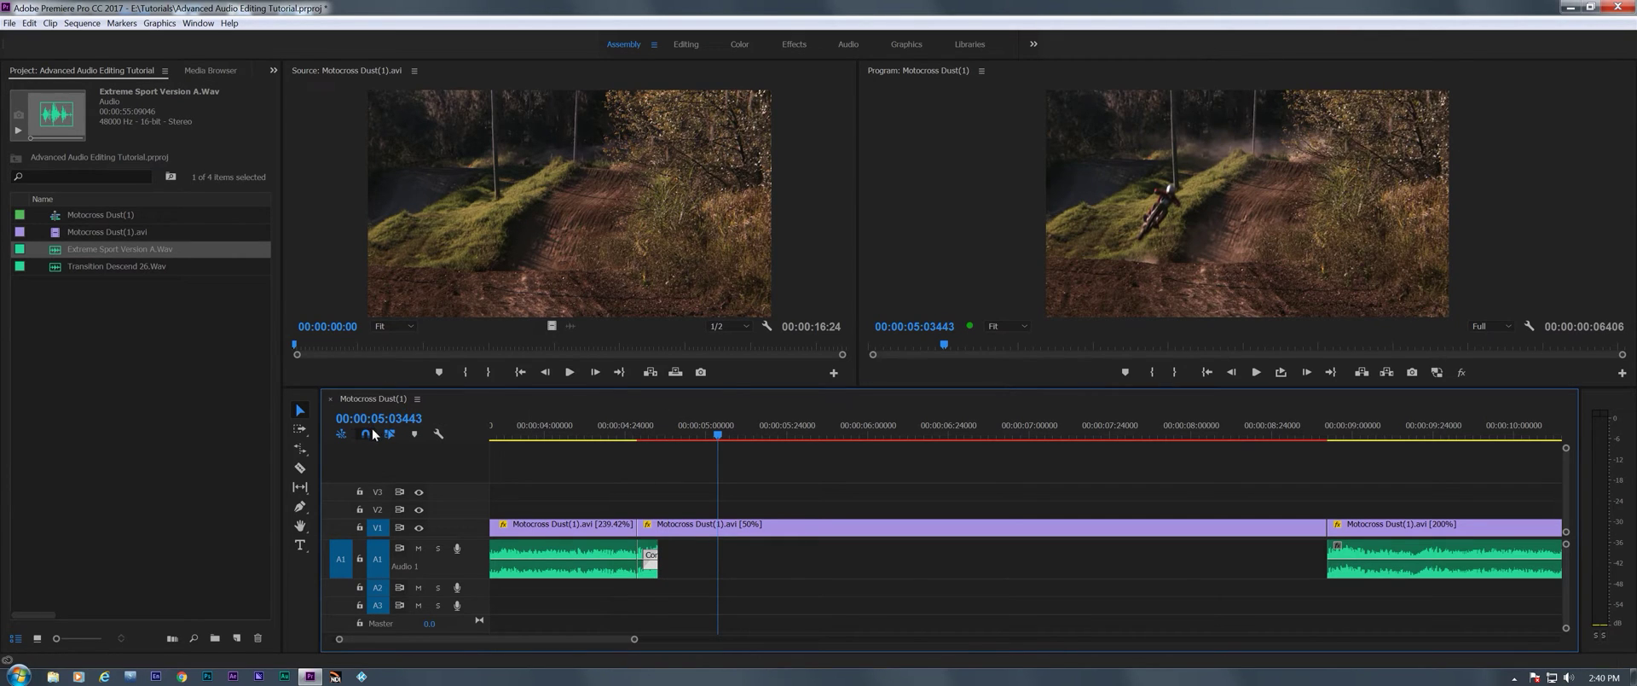
click(371, 434)
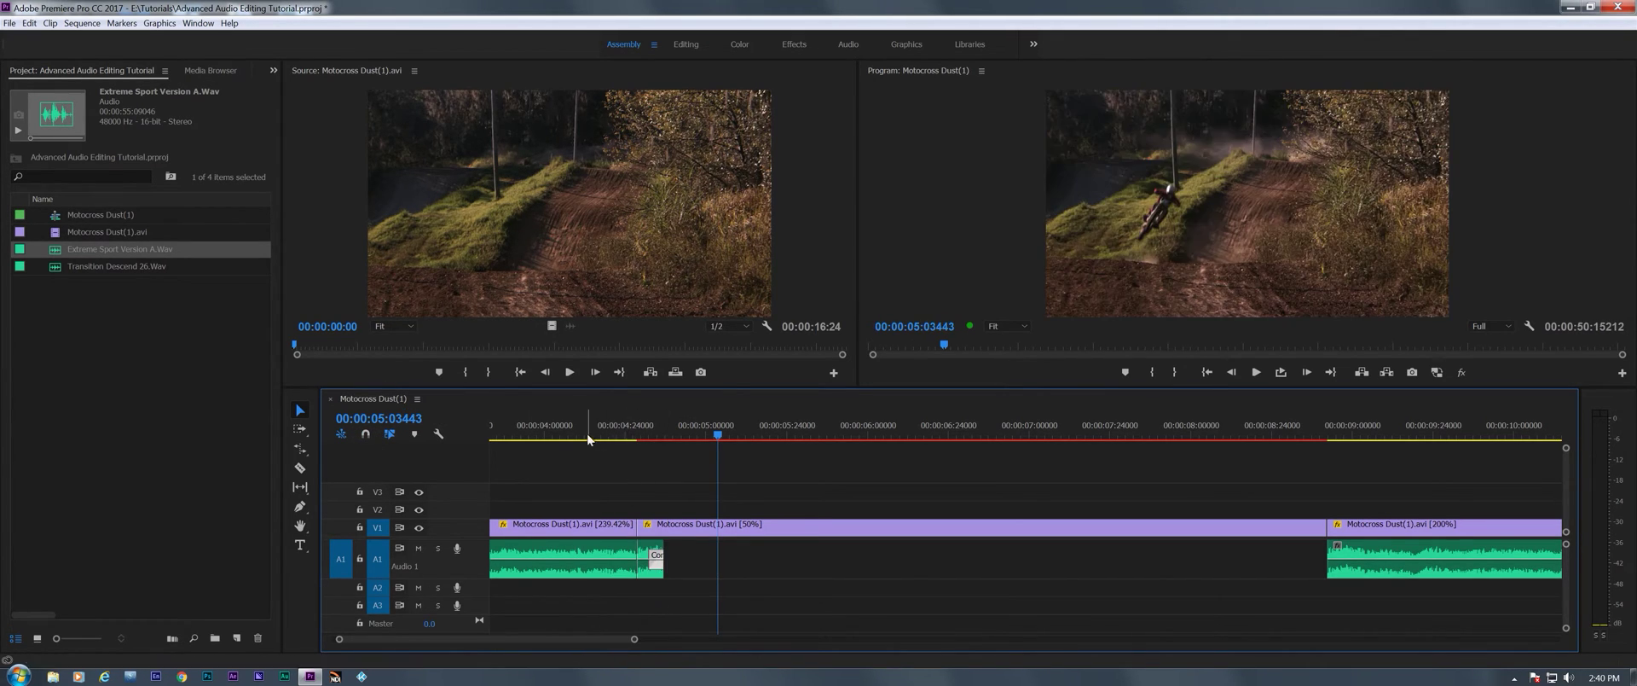
Play back the widened crossfade several times from just before the fade
click(588, 439)
key(space)
key(space)
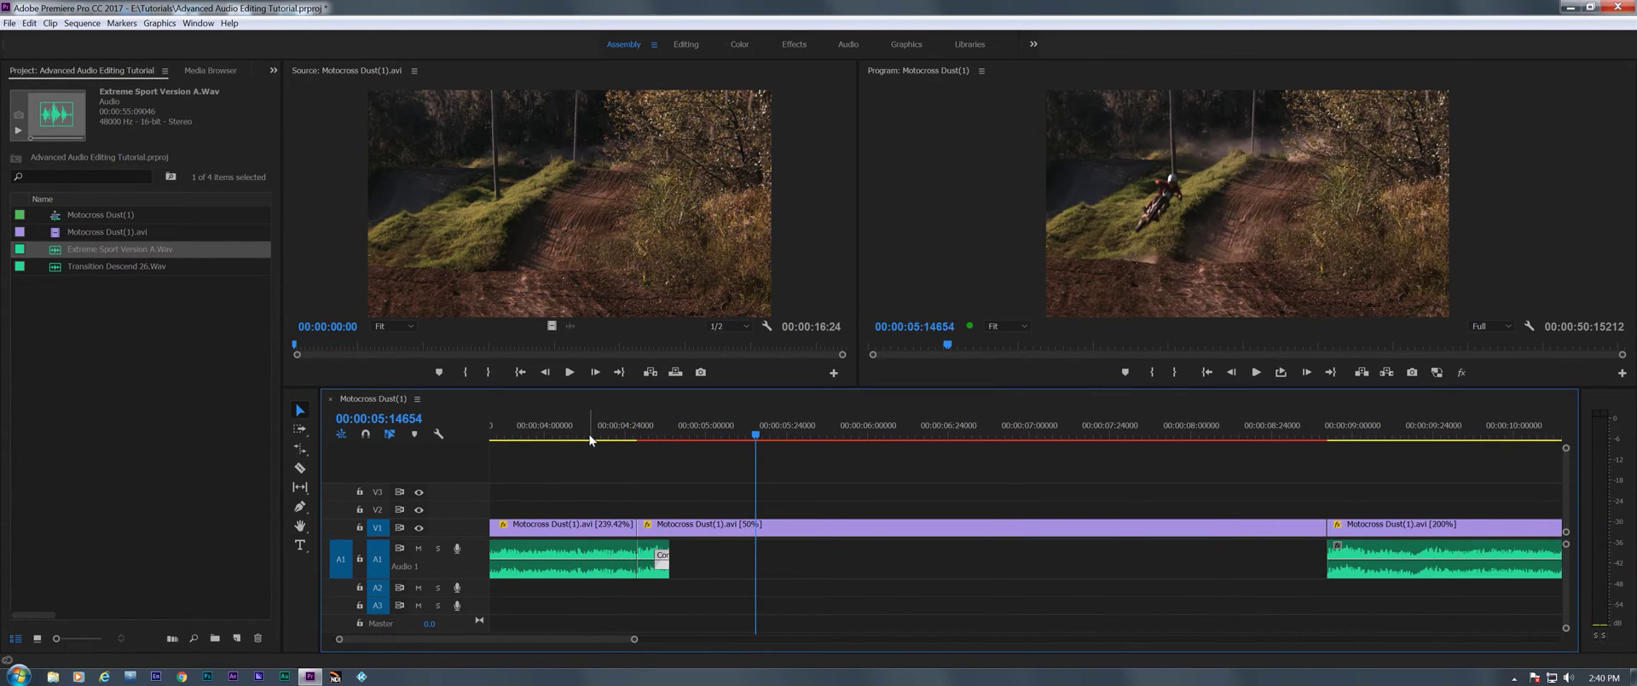
click(590, 439)
key(space)
key(space)
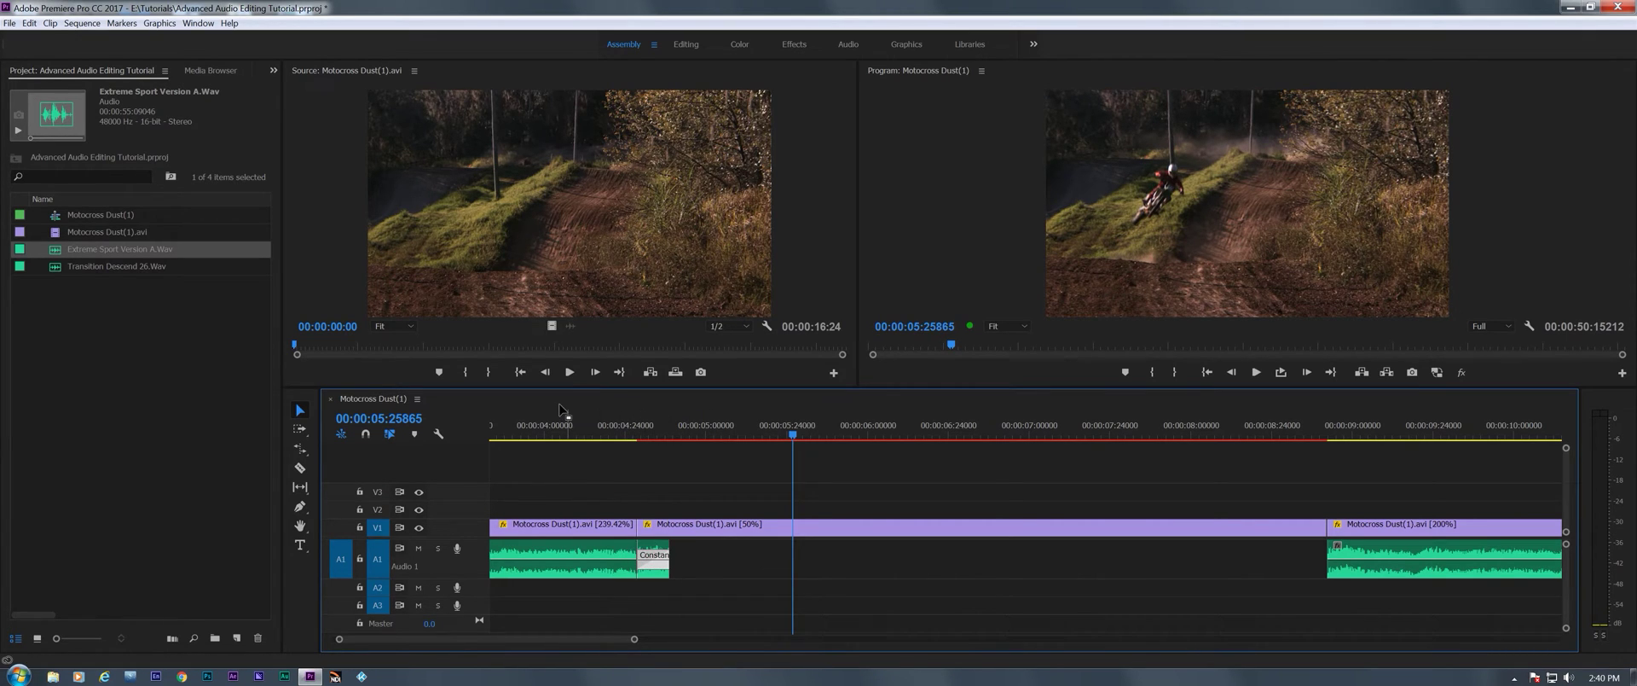
click(570, 419)
key(space)
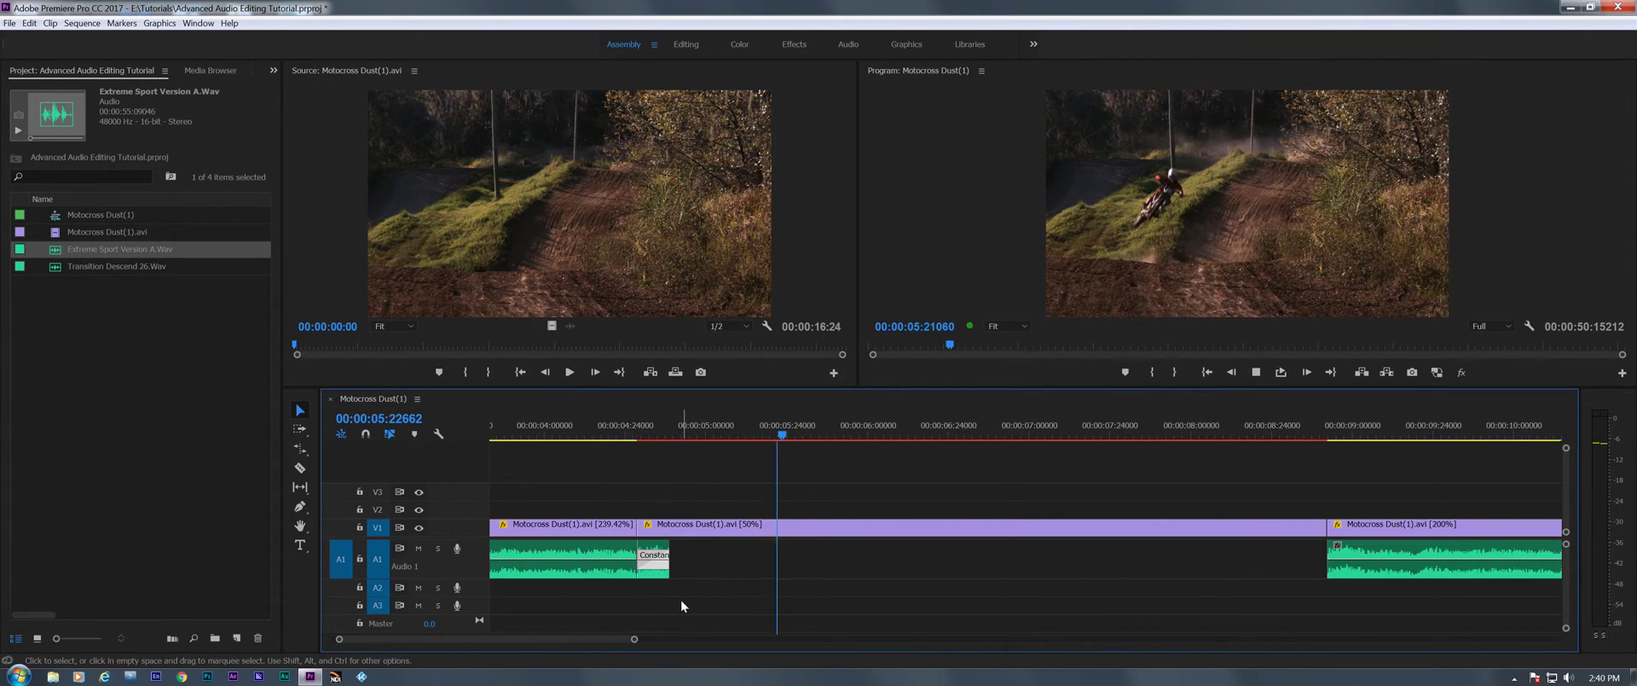
key(space)
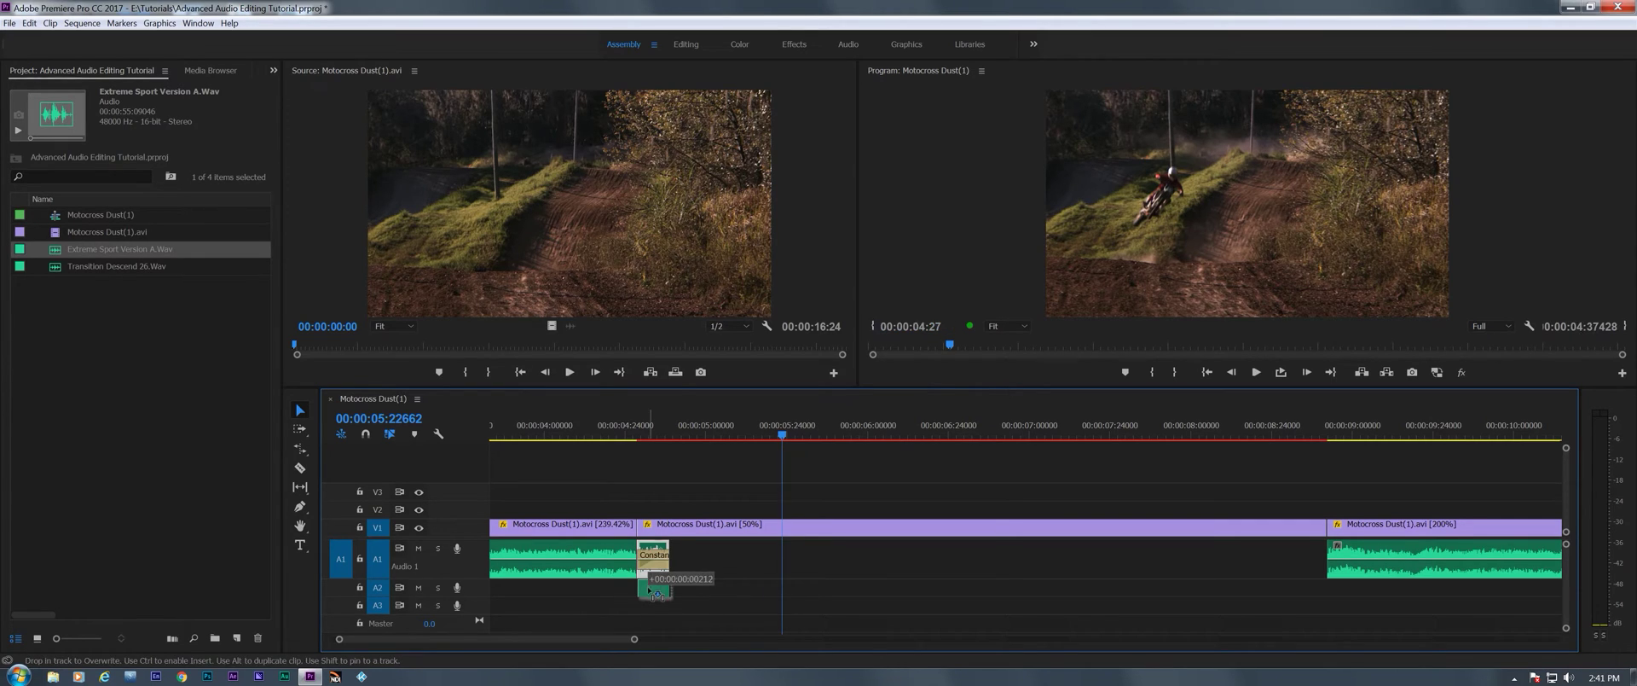
Expand track A2 and delete the Constant Power crossfade from the copied audio
double_click(476, 586)
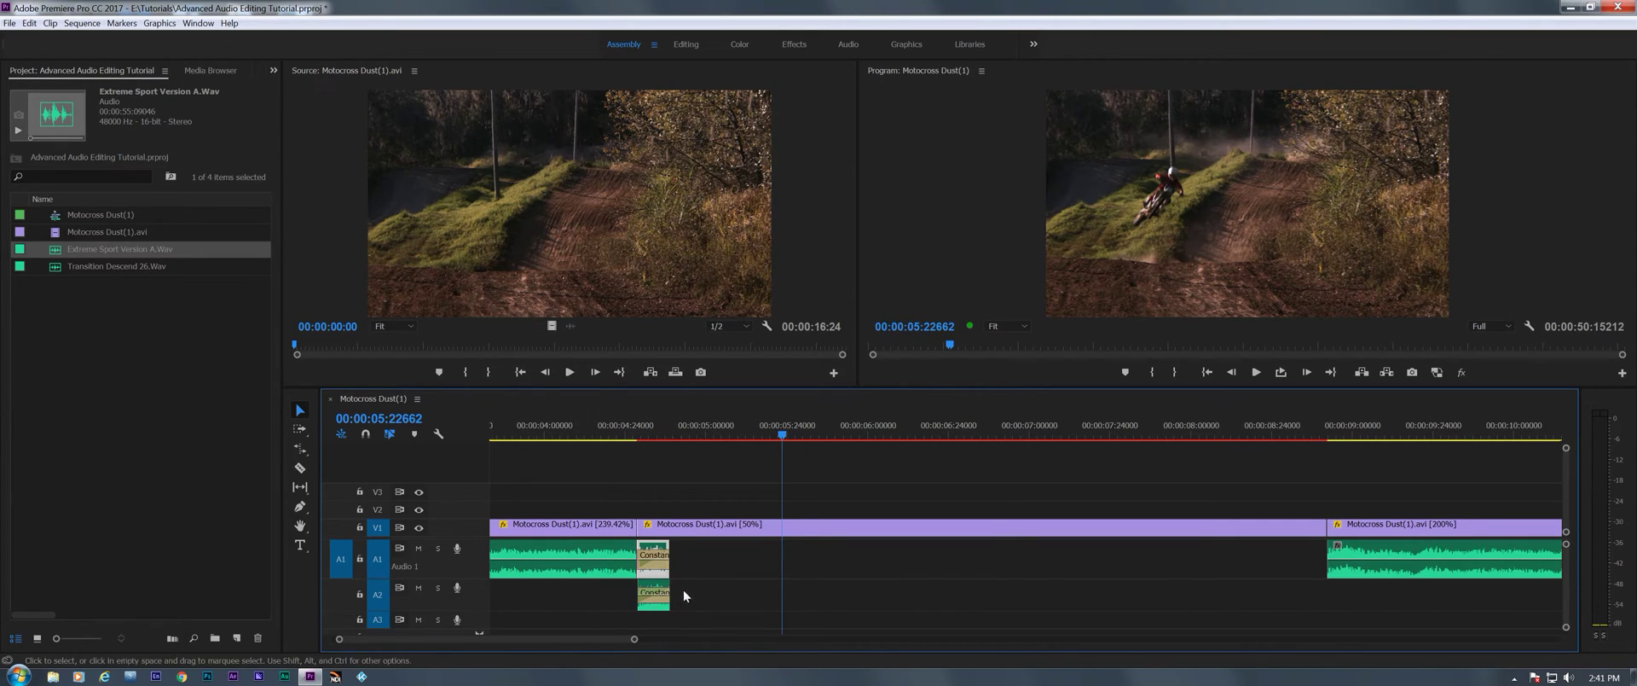
click(663, 602)
key(Delete)
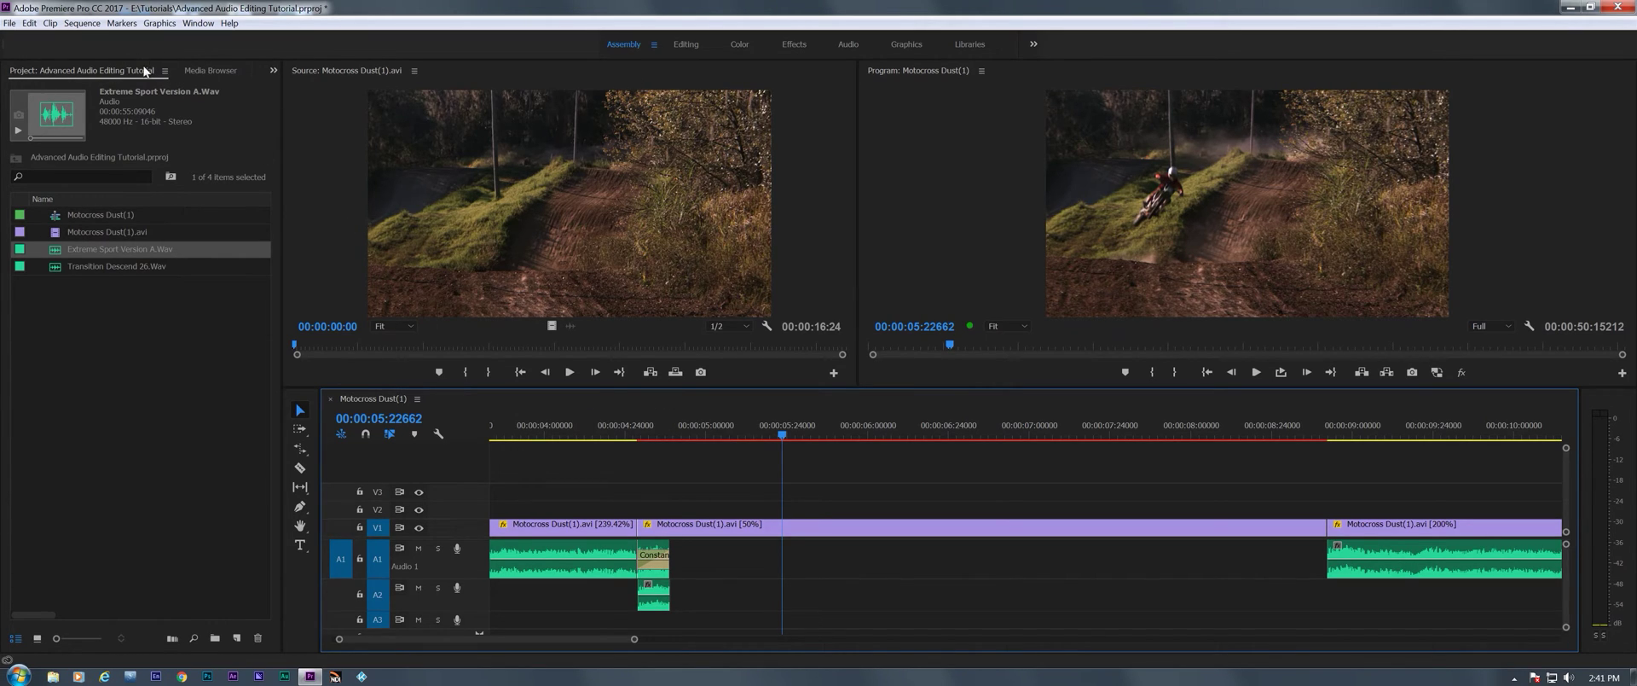
Switch to the Audio workspace and insert Reverb > Studio Reverb on the Audio 2 track
click(849, 45)
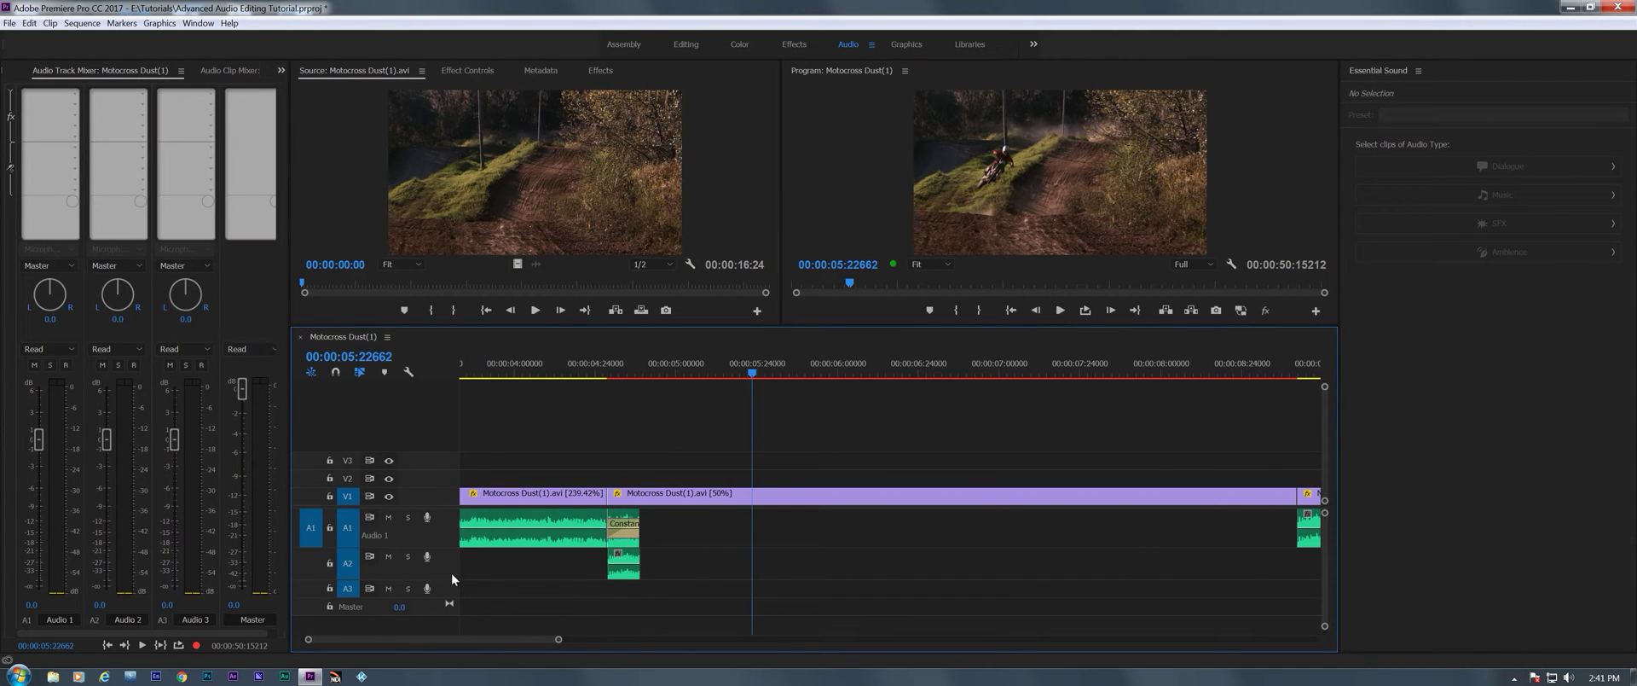
click(142, 95)
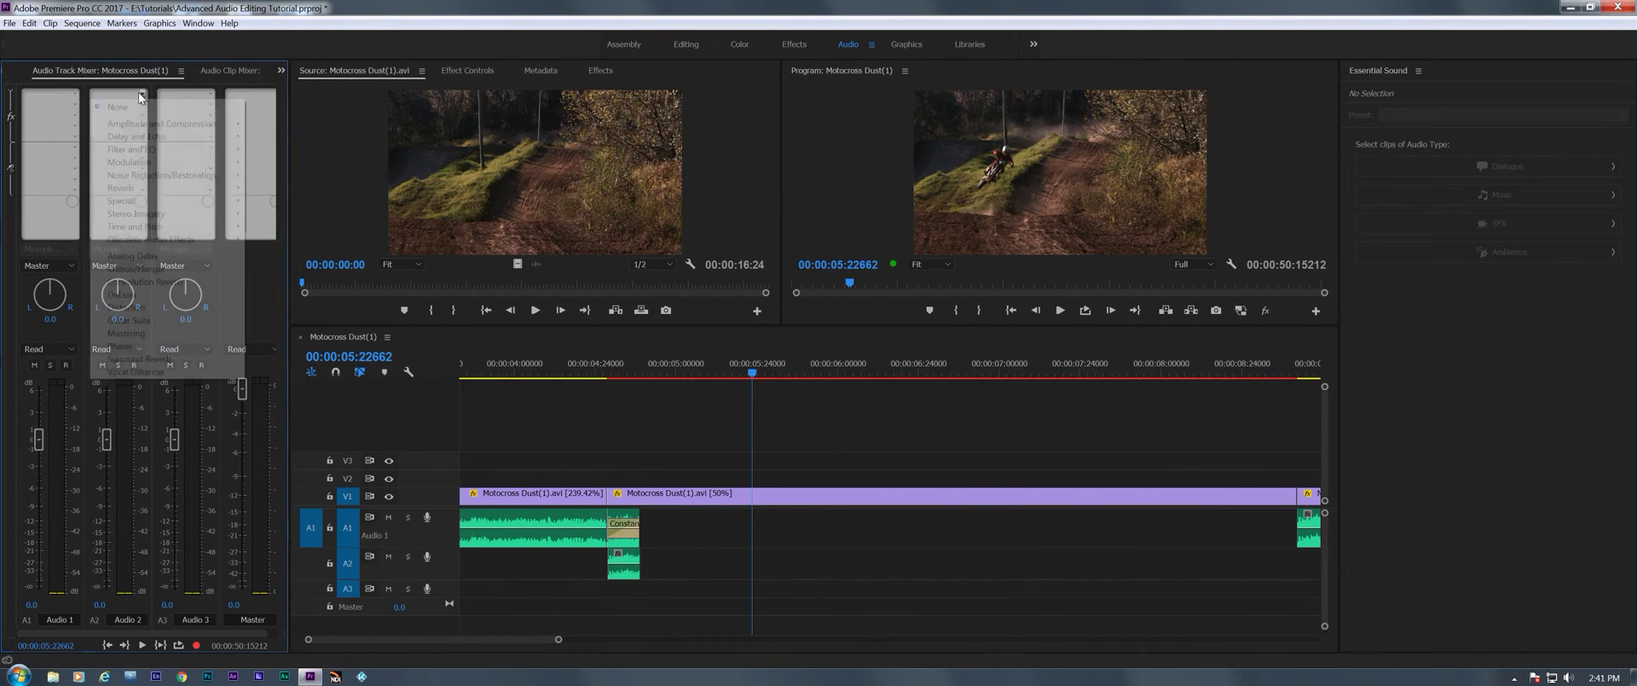
mouse_move(133, 189)
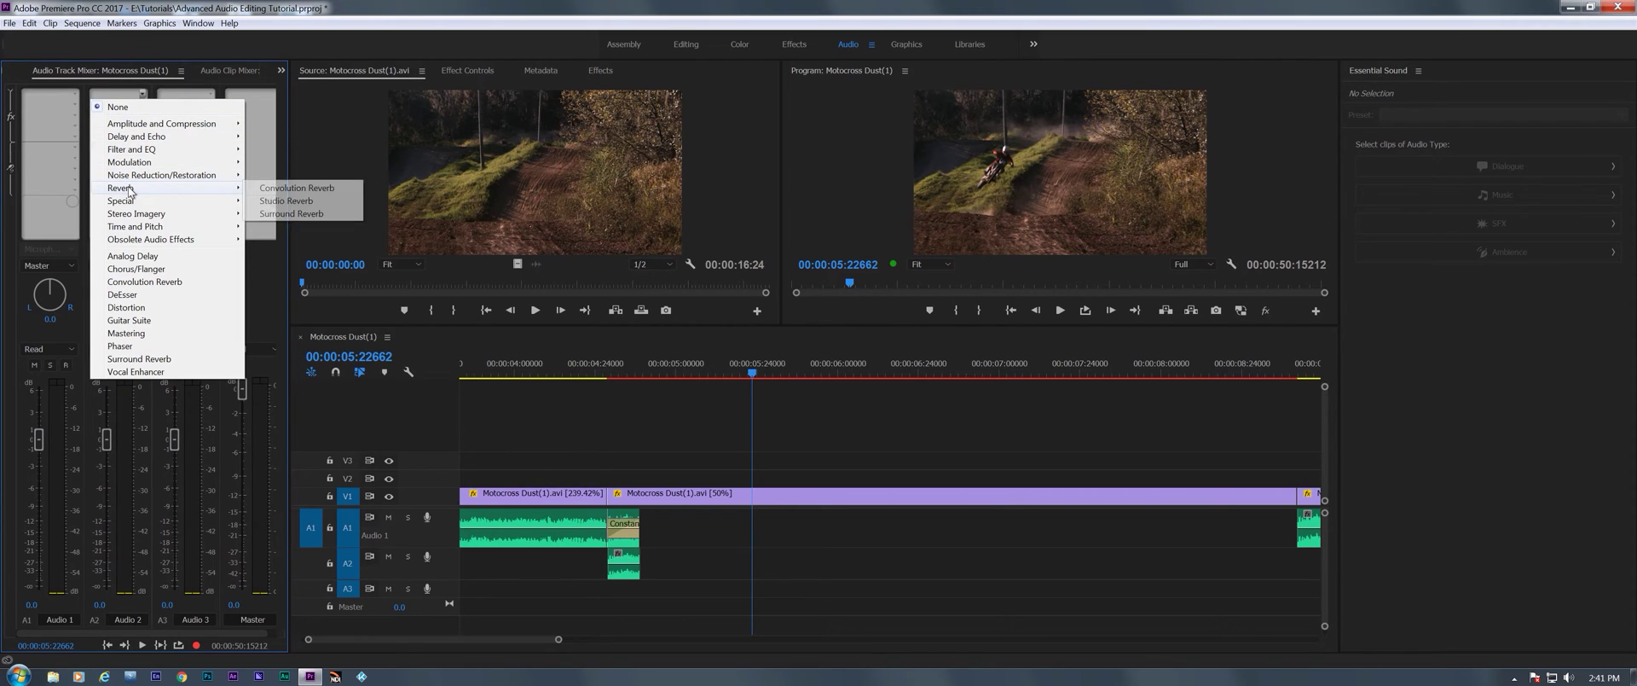
click(287, 202)
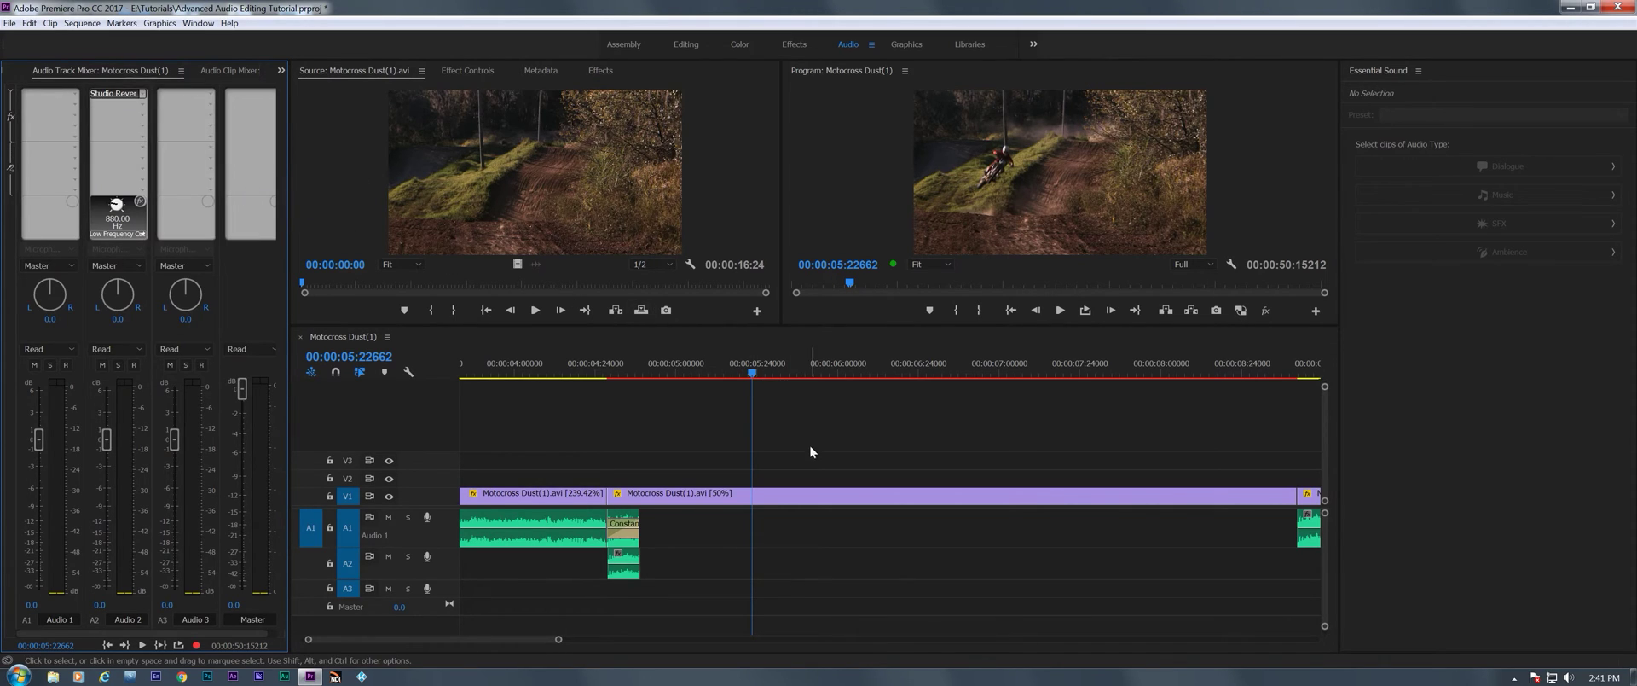
Open the Studio Reverb editor, enlarge it, and drag Wet to 100%
double_click(109, 92)
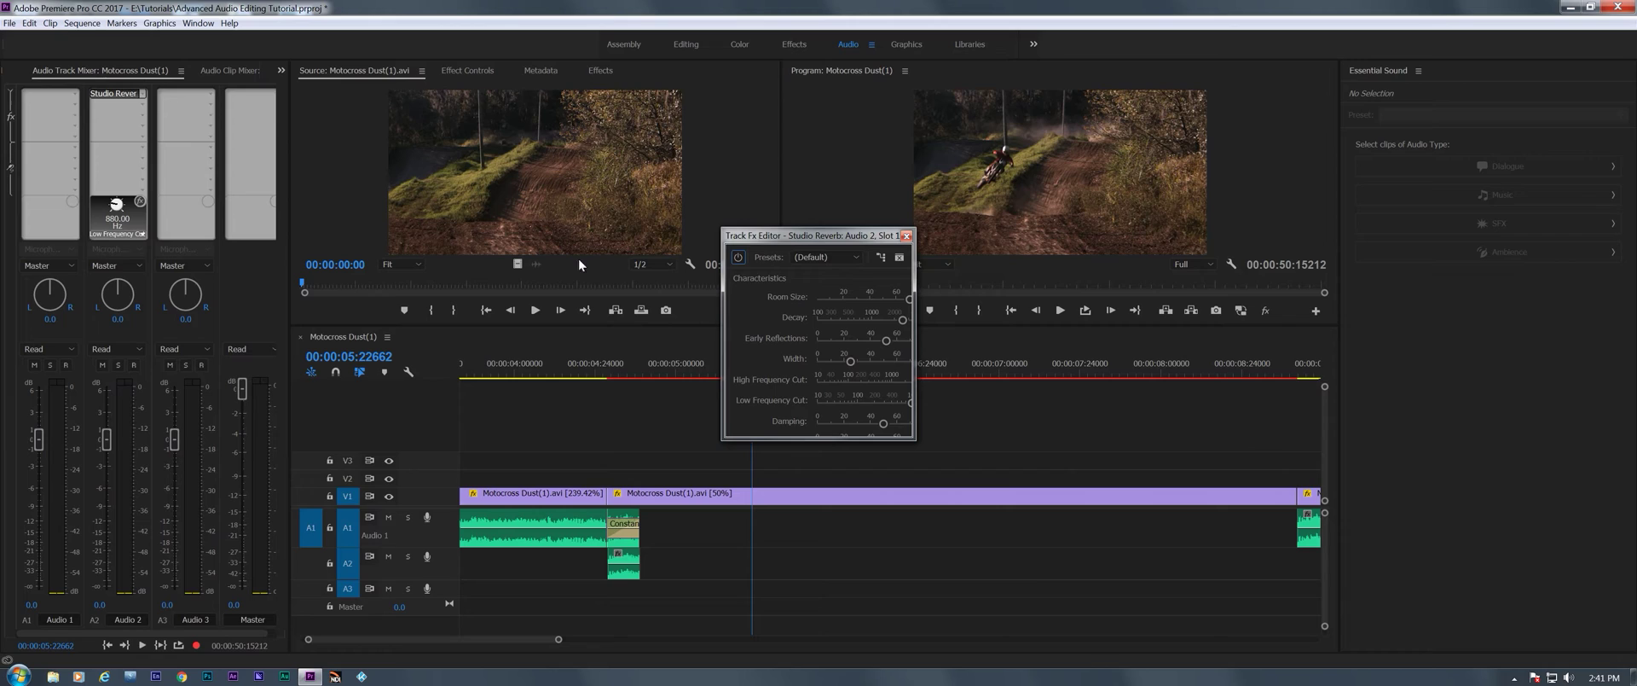
drag(812, 233, 607, 117)
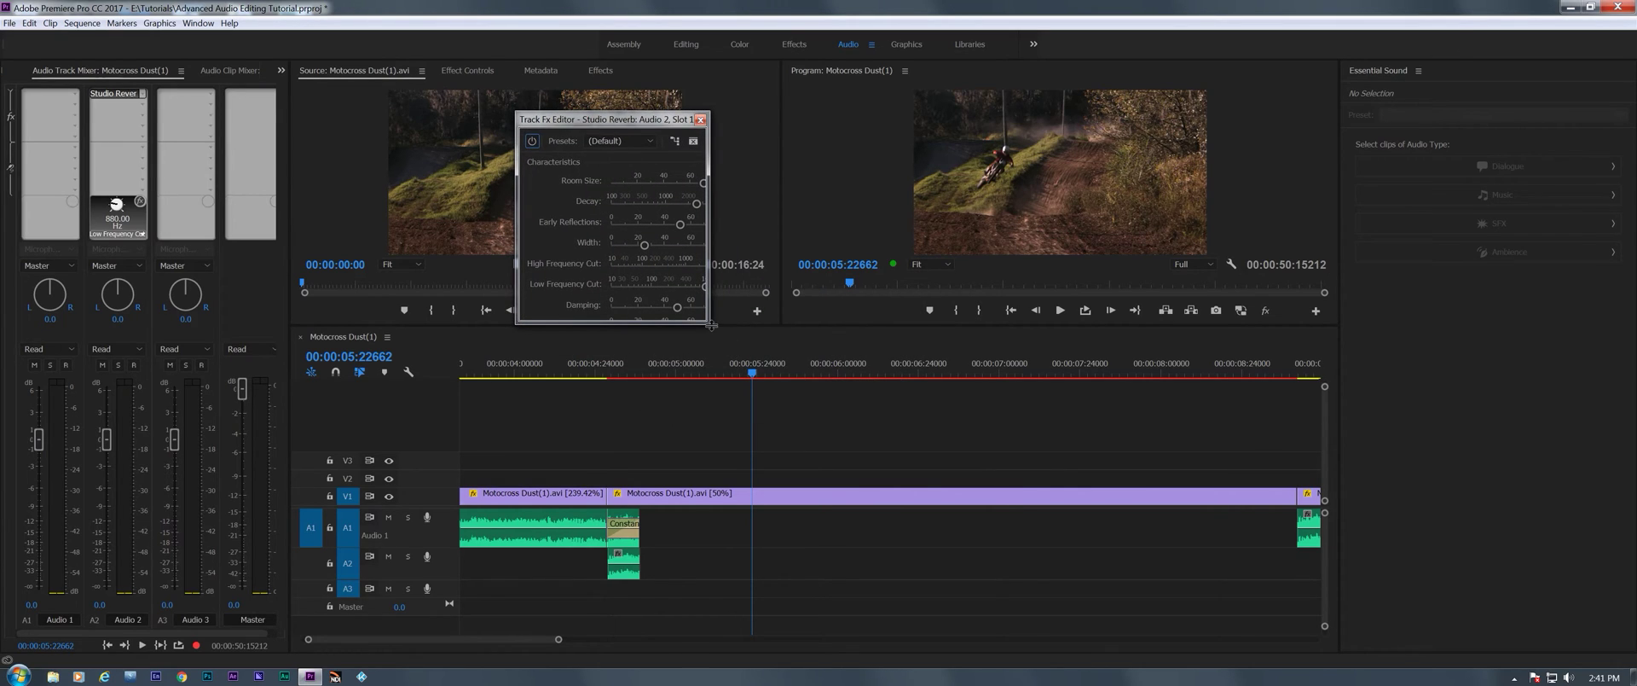
drag(706, 322, 827, 439)
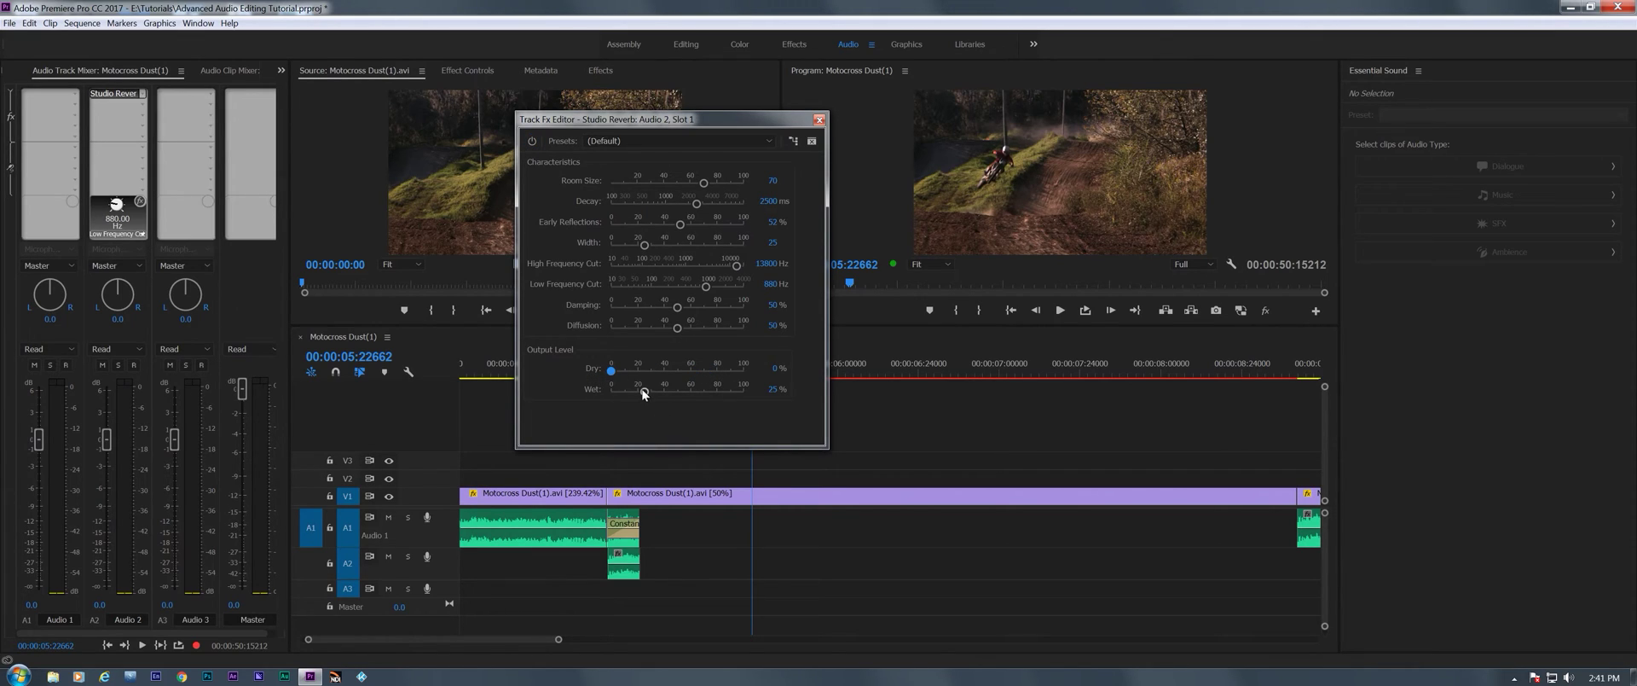
drag(644, 390, 791, 396)
Play back from about 4 seconds to hear the fully wet reverb
drag(730, 115, 748, 85)
click(509, 361)
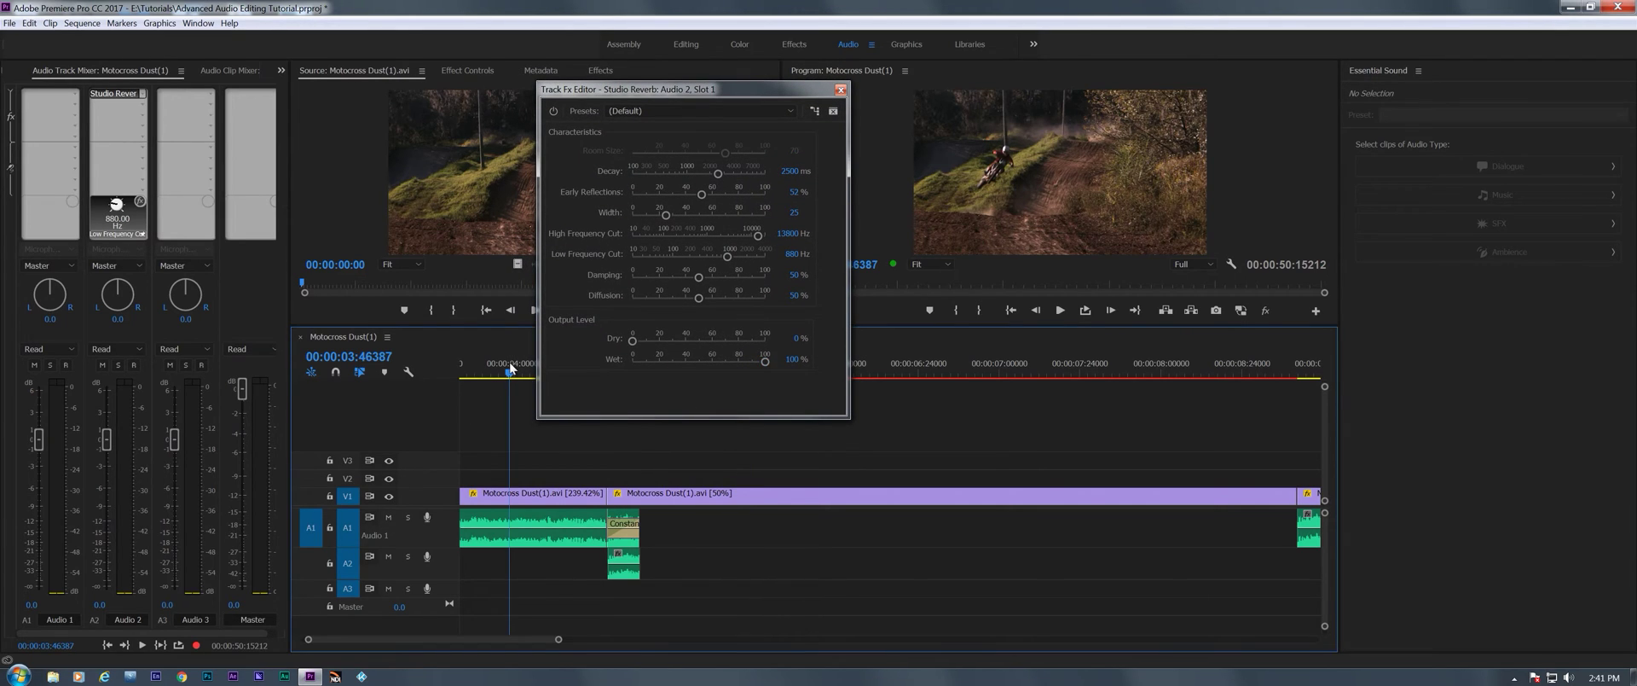
key(space)
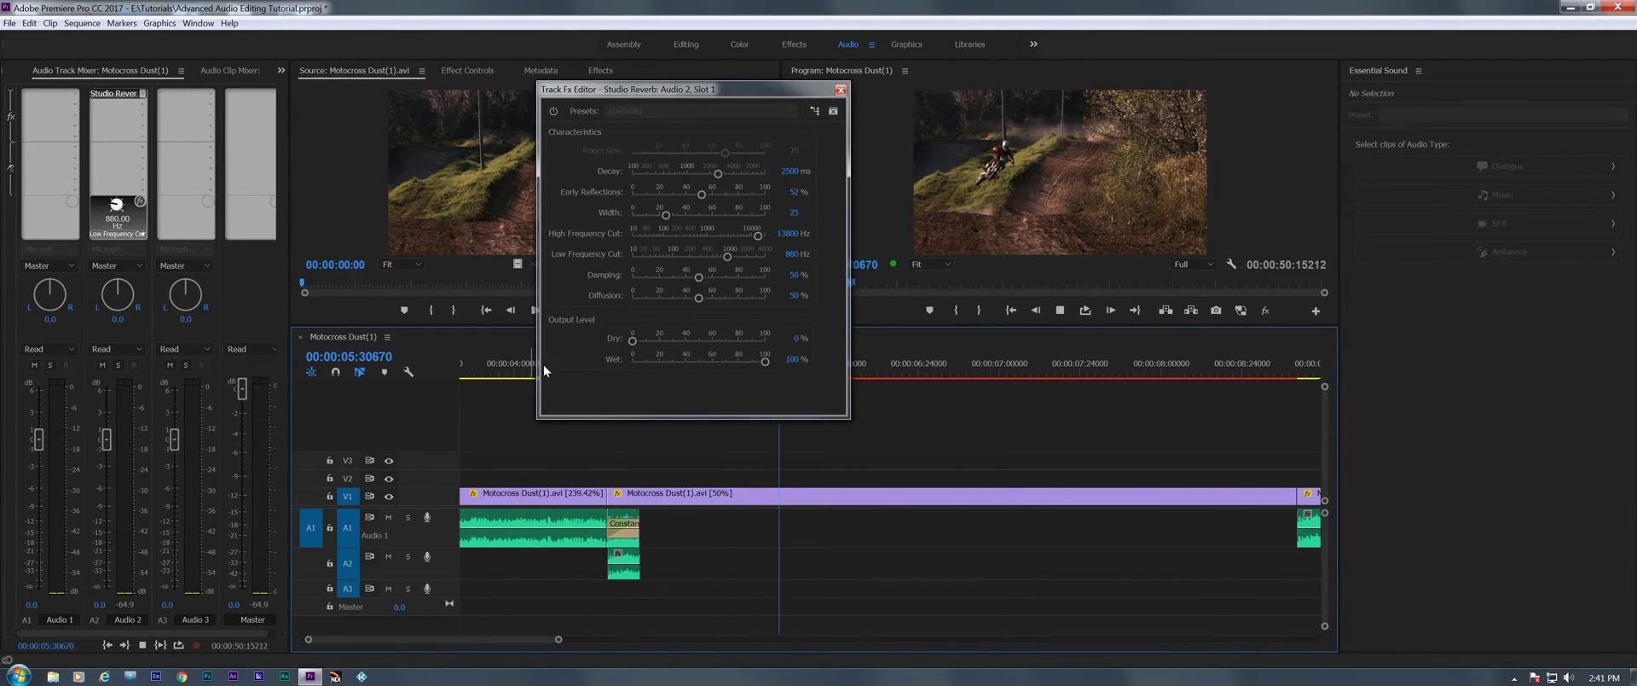
click(703, 111)
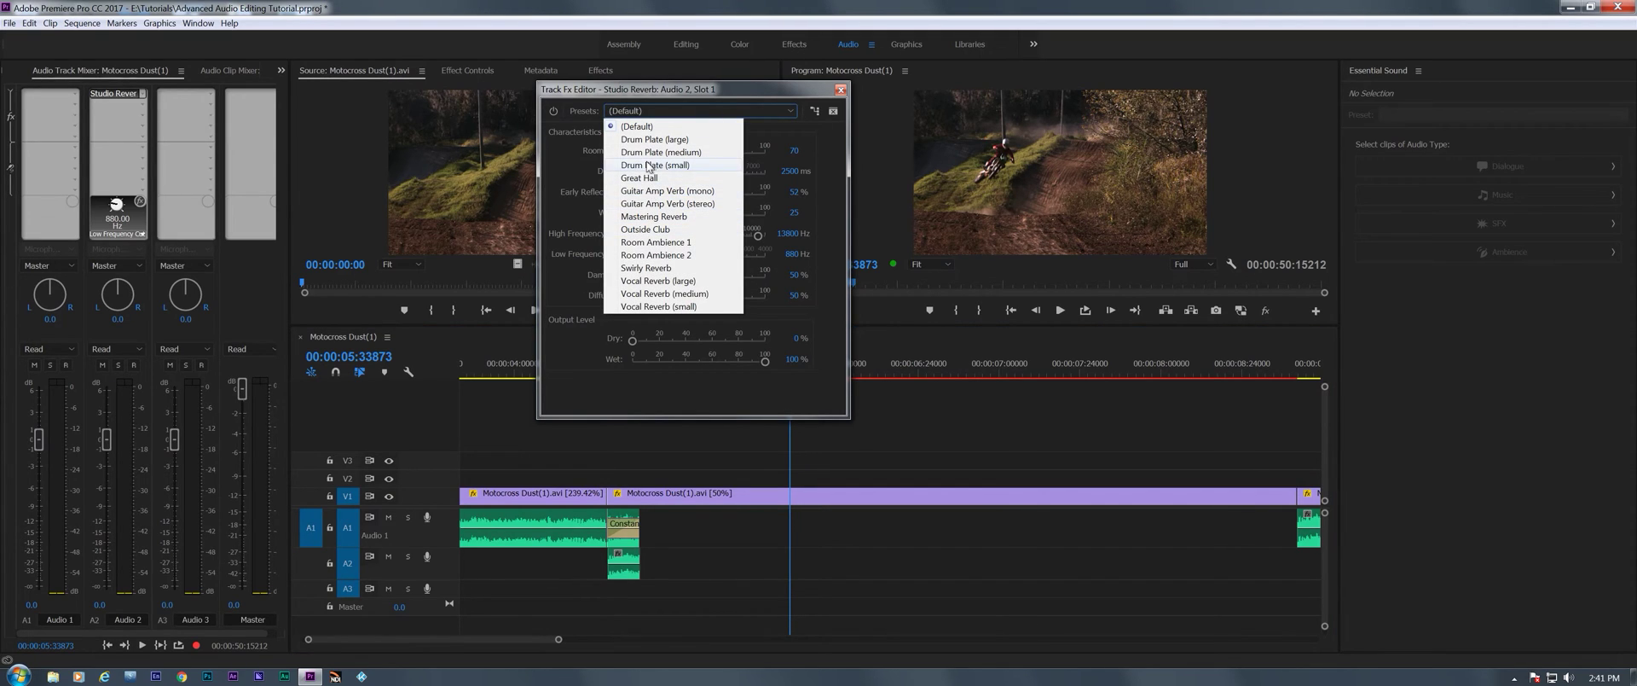
Apply the Great Hall reverb preset, turn Dry down to 0%, and preview it
click(646, 179)
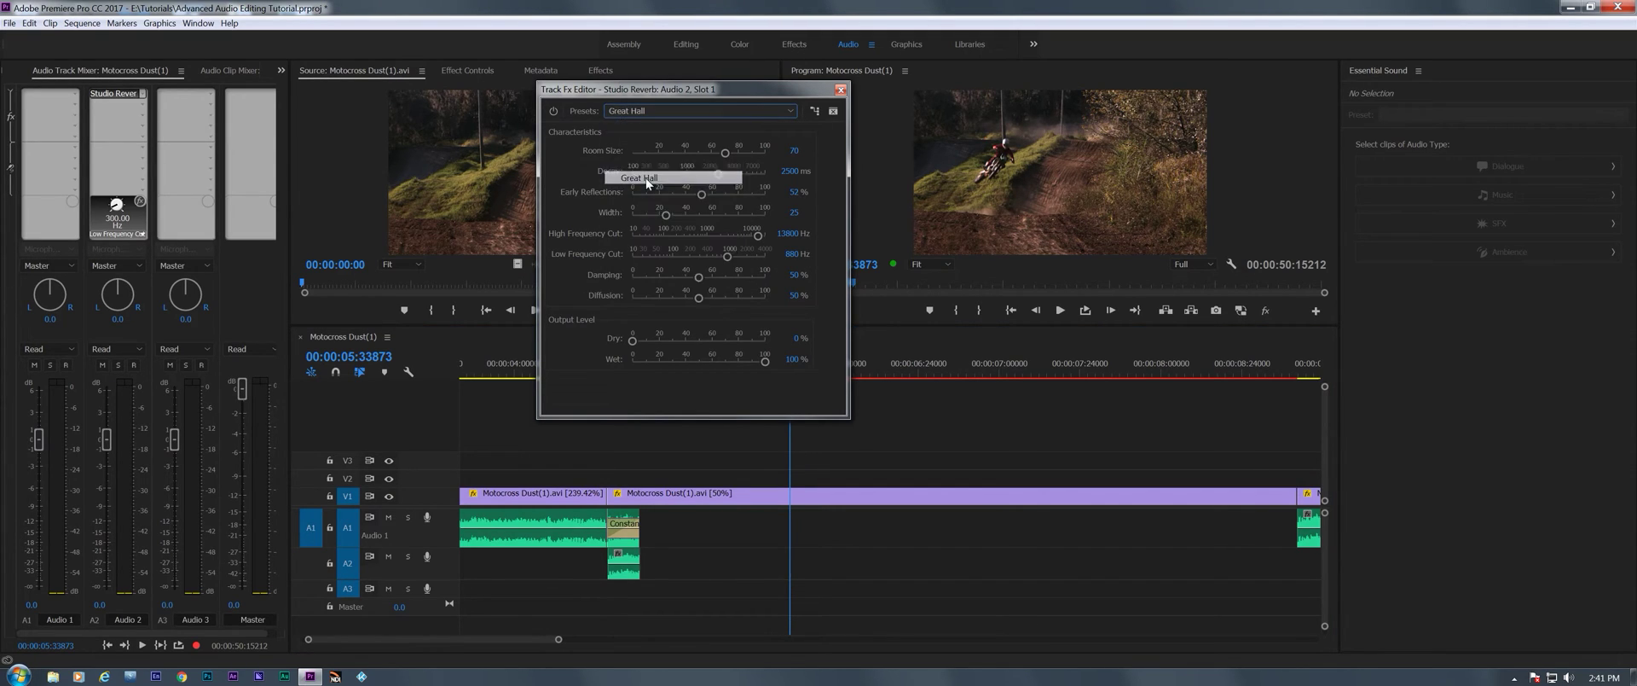
click(503, 362)
key(space)
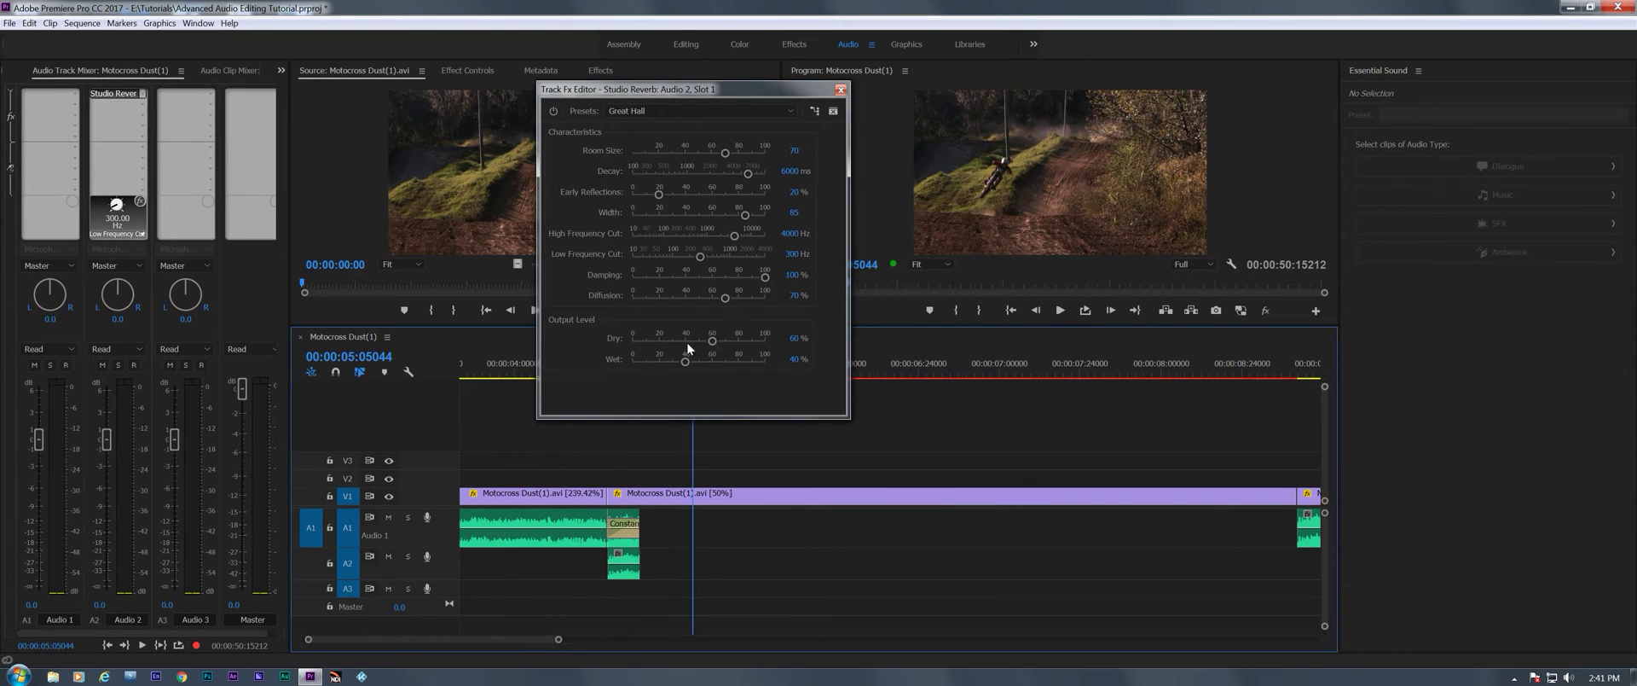
drag(713, 341, 650, 368)
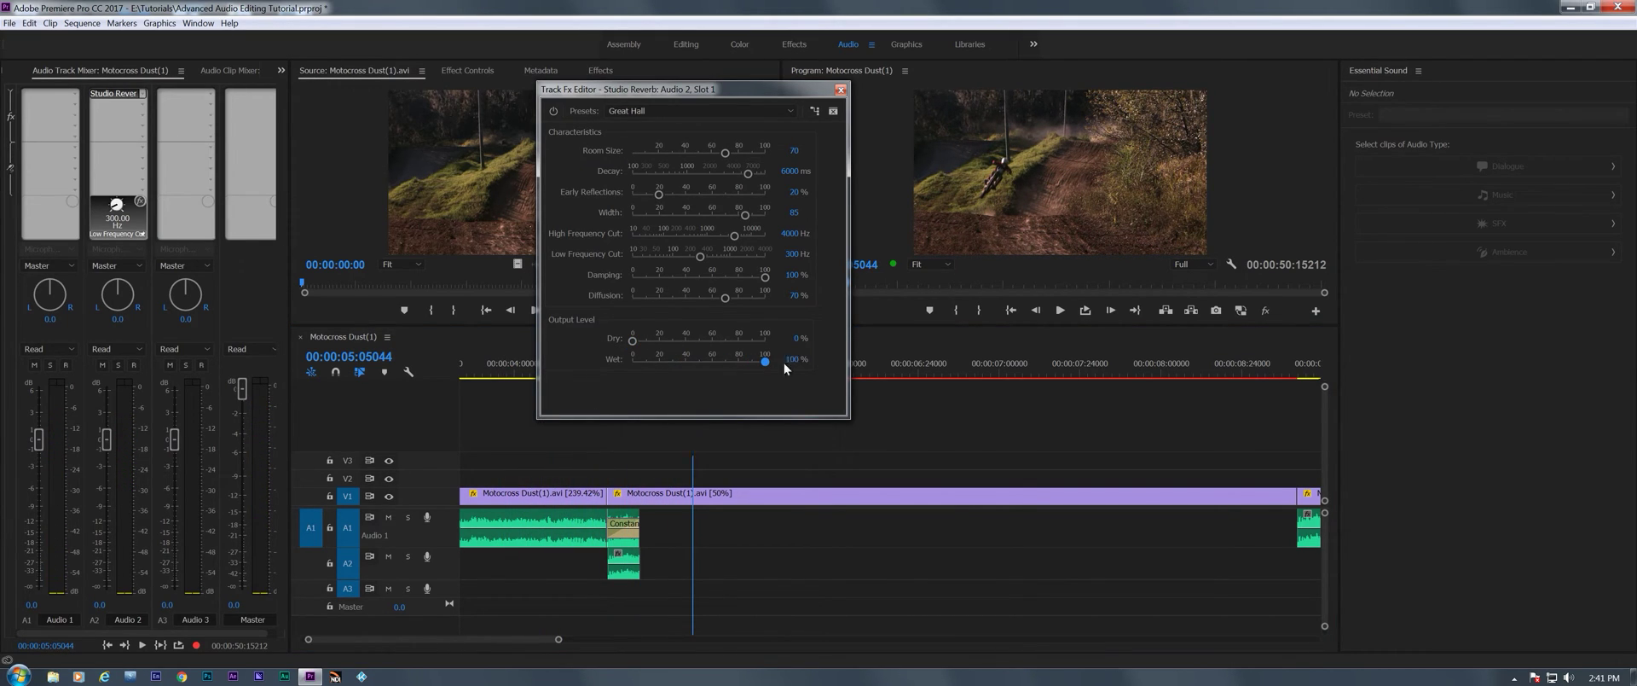
key(space)
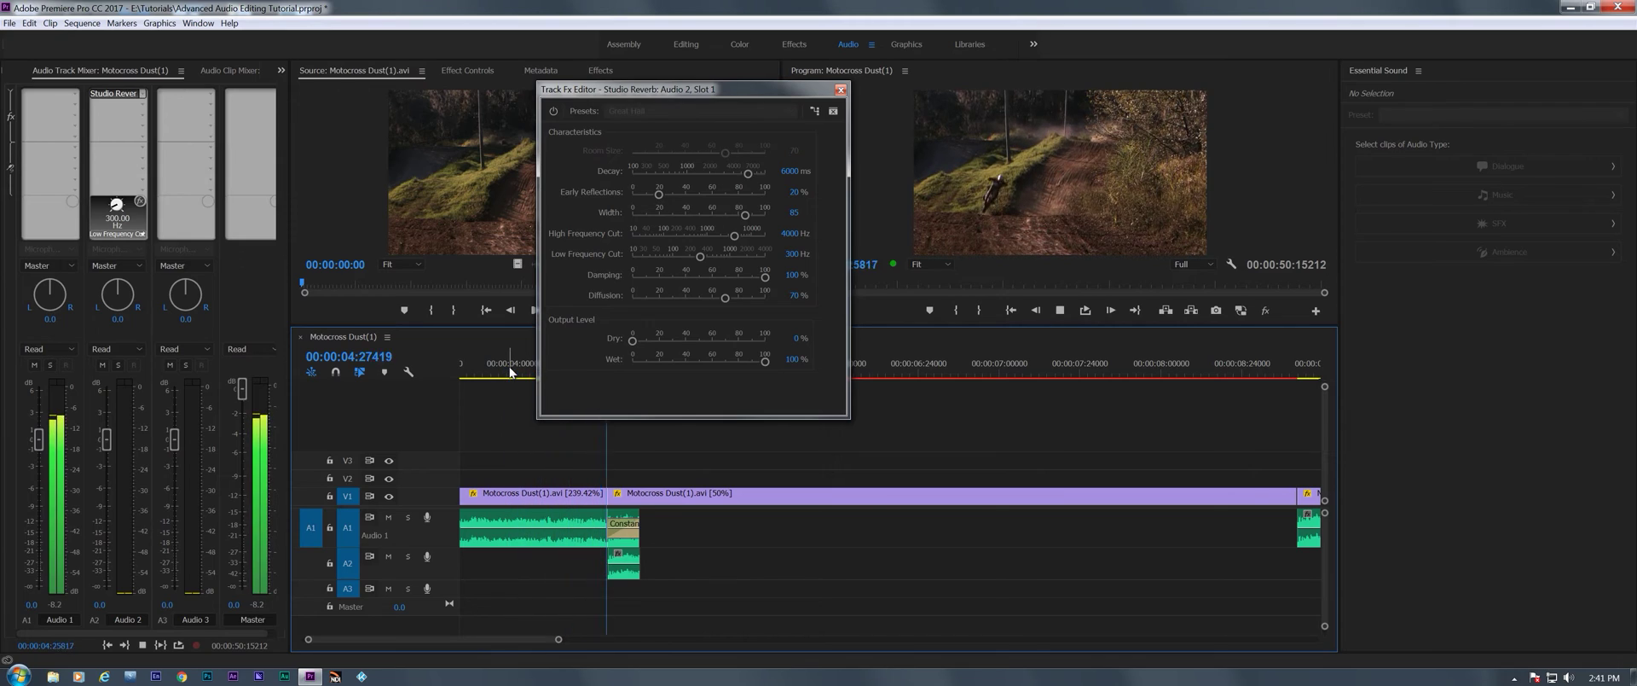
key(space)
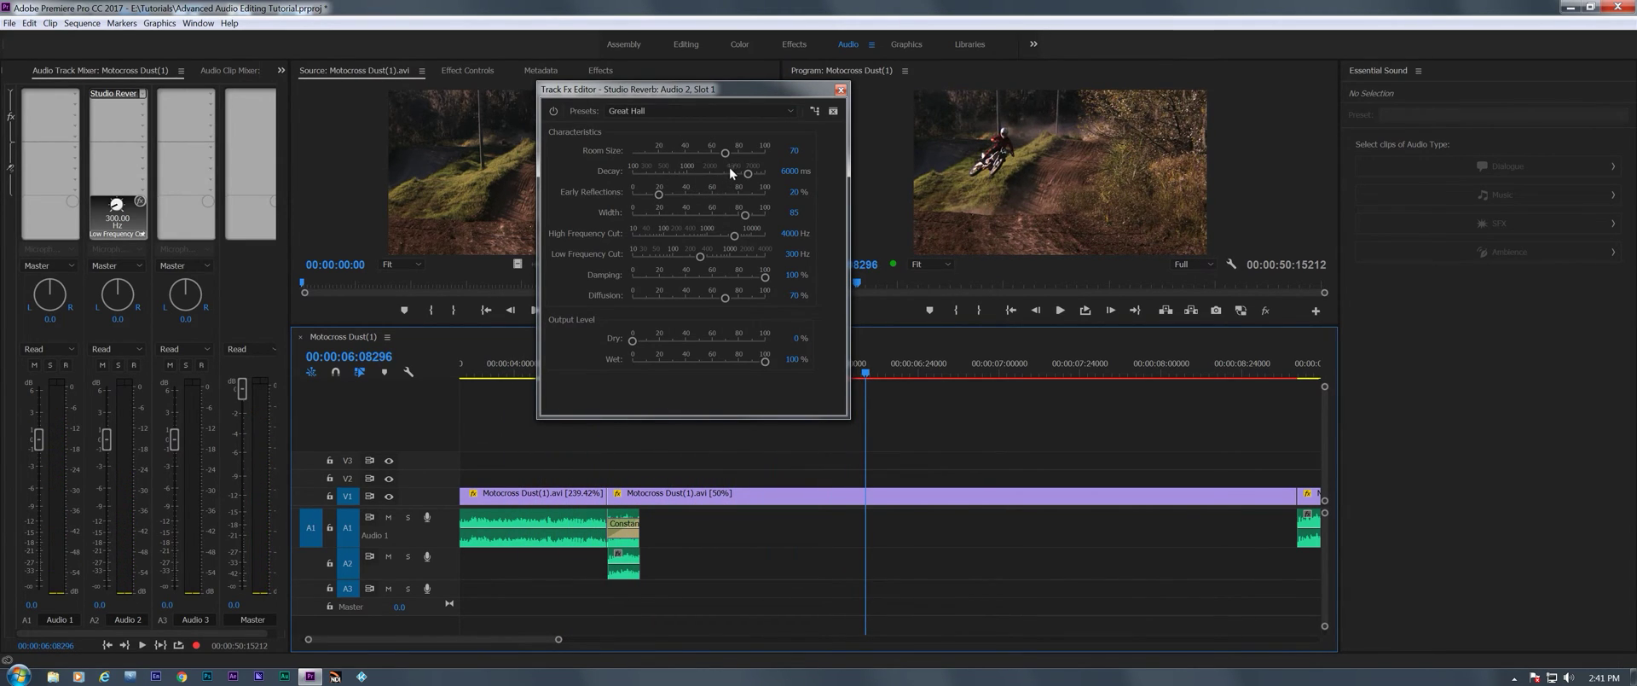
Raise the reverb Room Size to 100, previewing from about 4 seconds
drag(725, 152, 731, 154)
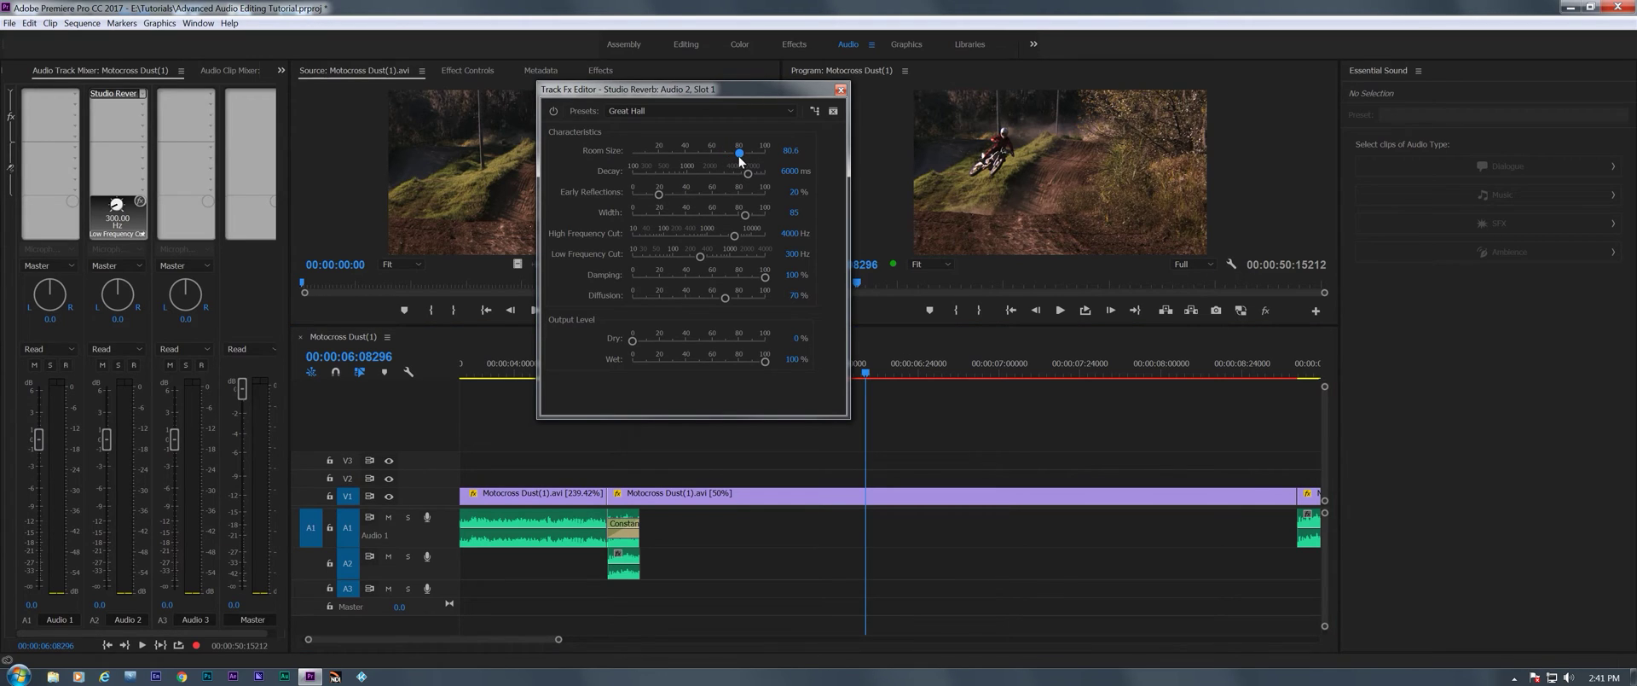
click(495, 359)
key(space)
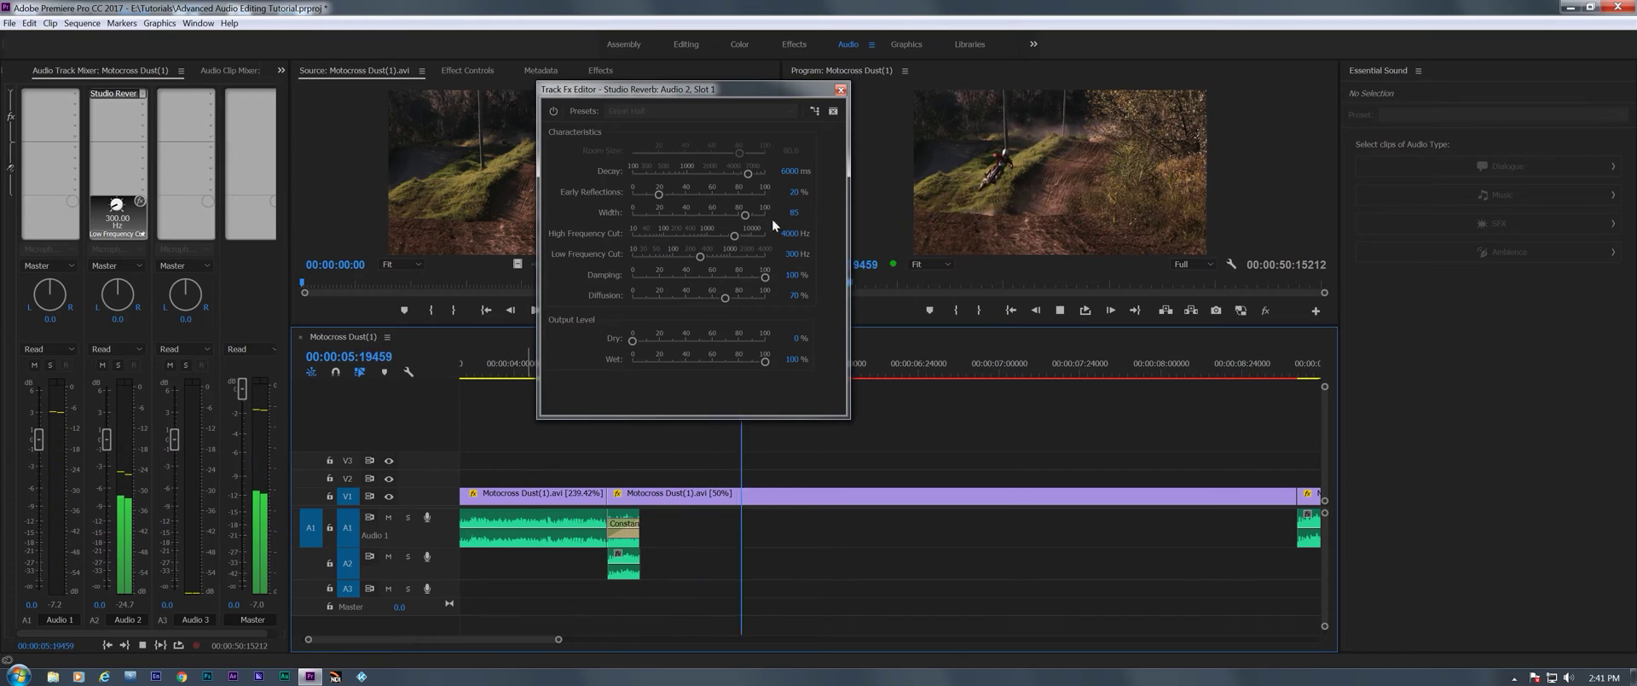
key(space)
drag(739, 155, 780, 152)
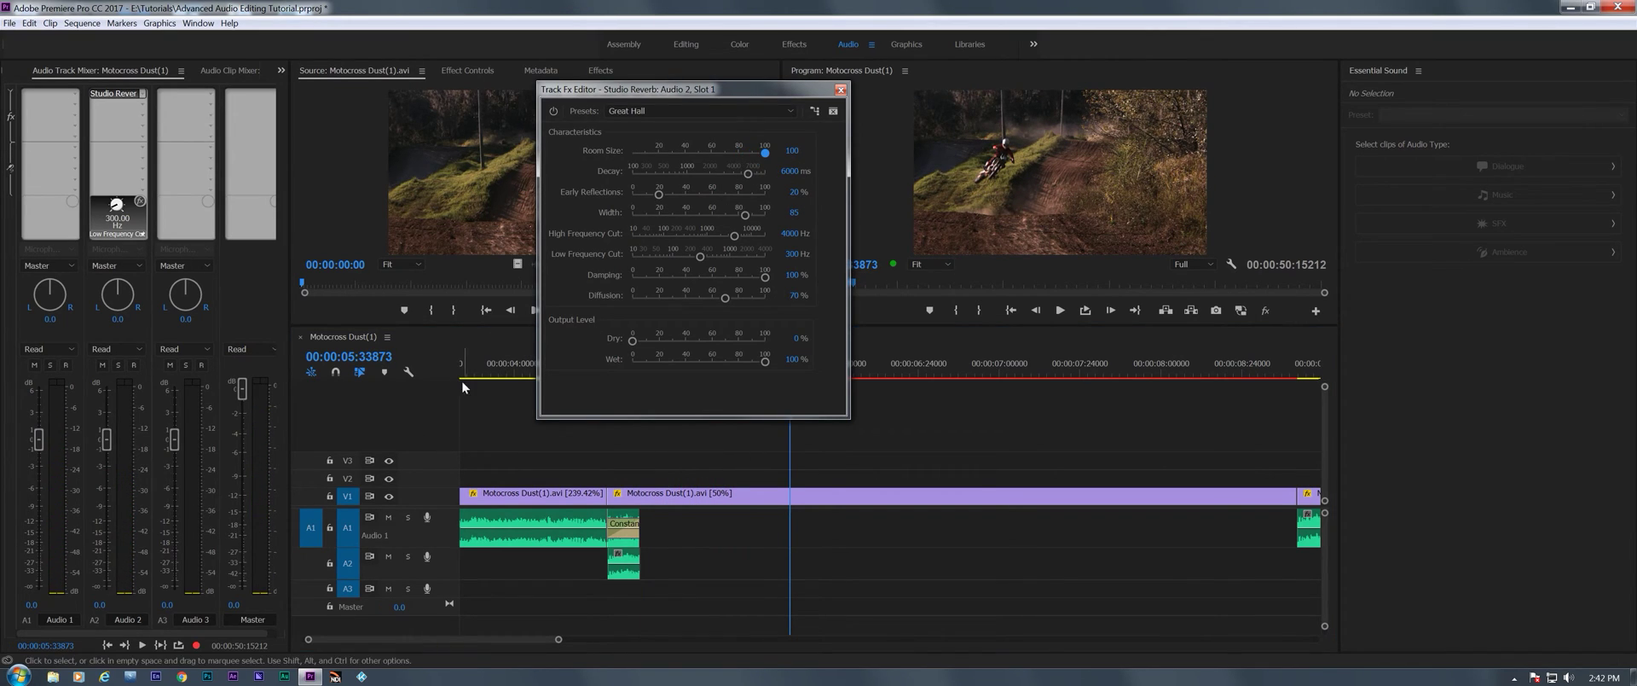
click(503, 365)
key(space)
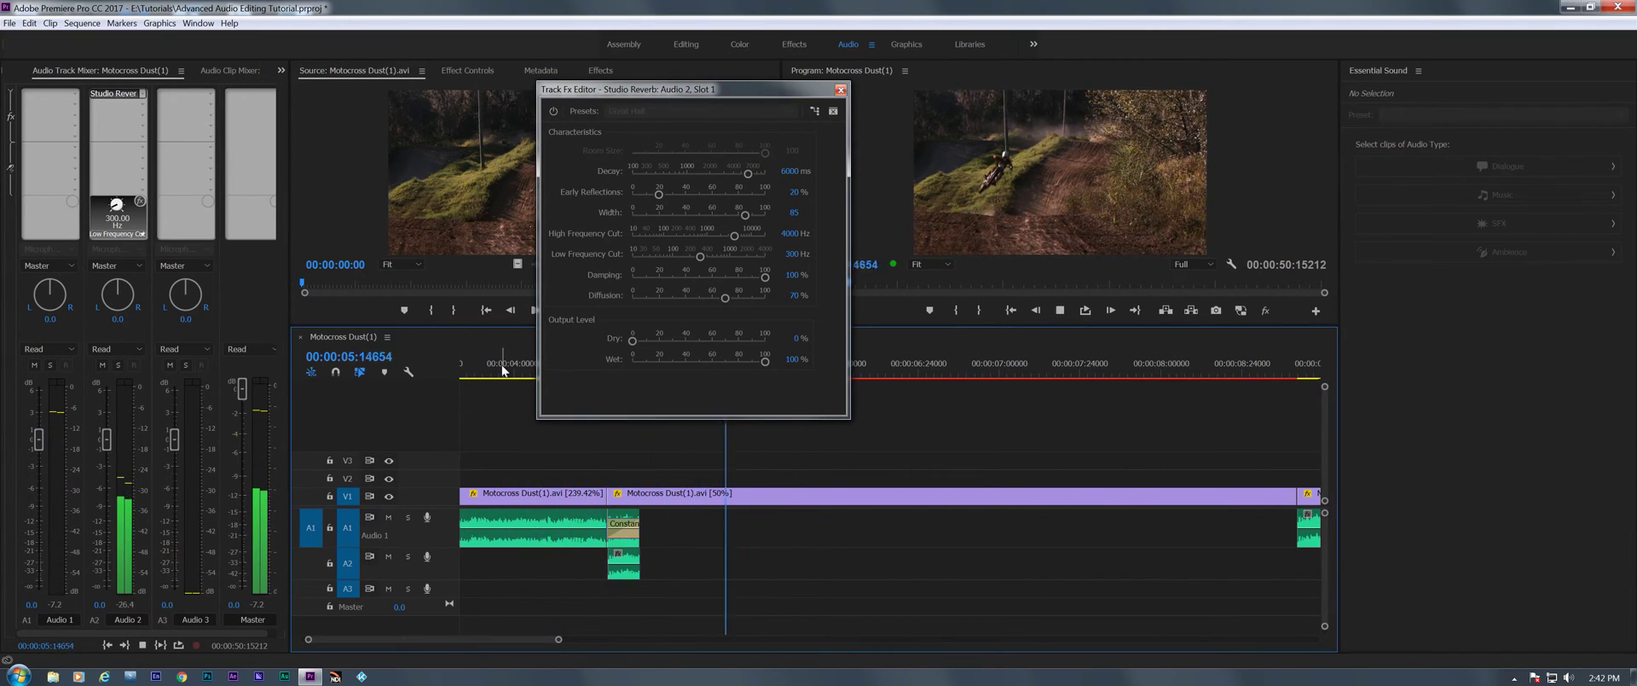
key(space)
click(765, 360)
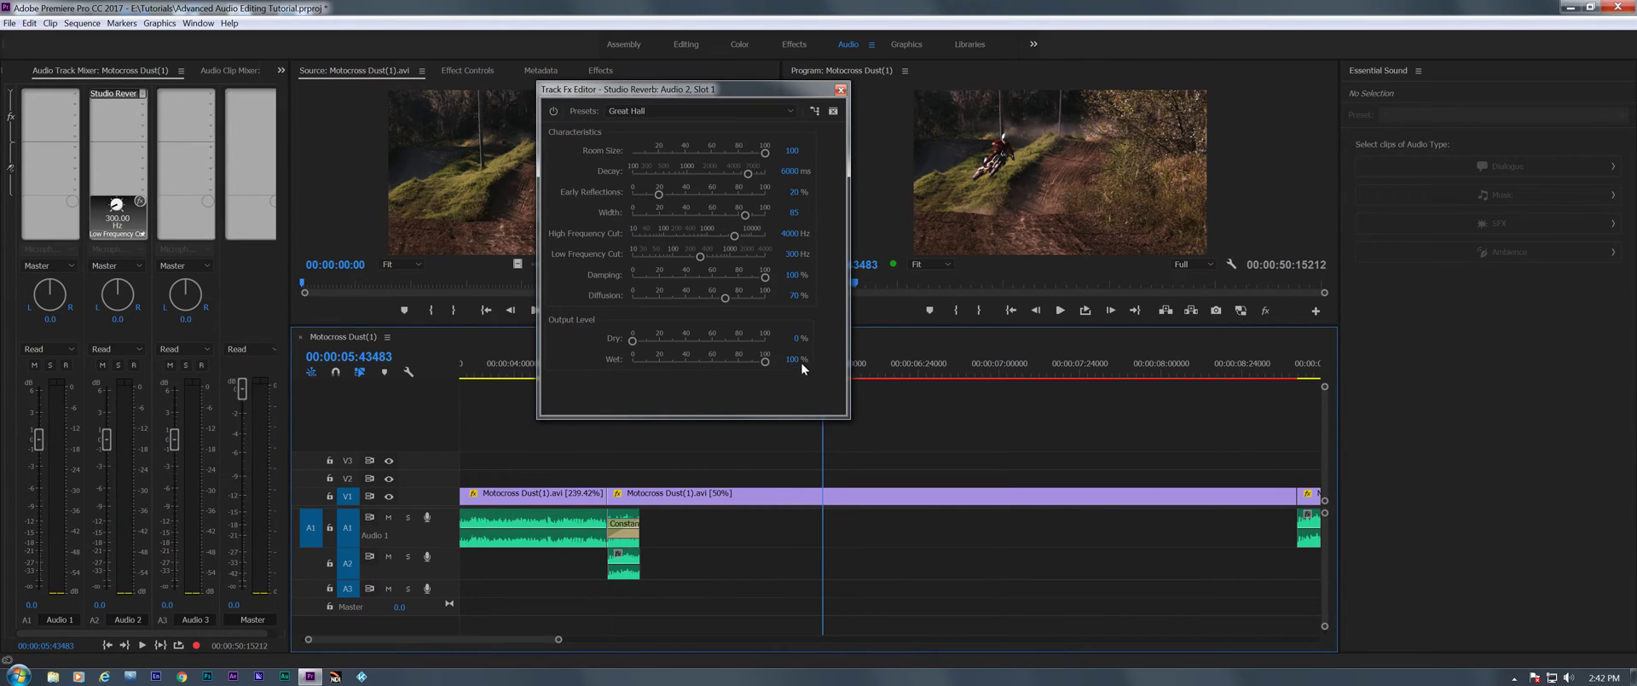
Close the reverb editor, normalize the A2 clip's gain to peak at 0 dB, and preview it
click(840, 91)
right_click(627, 569)
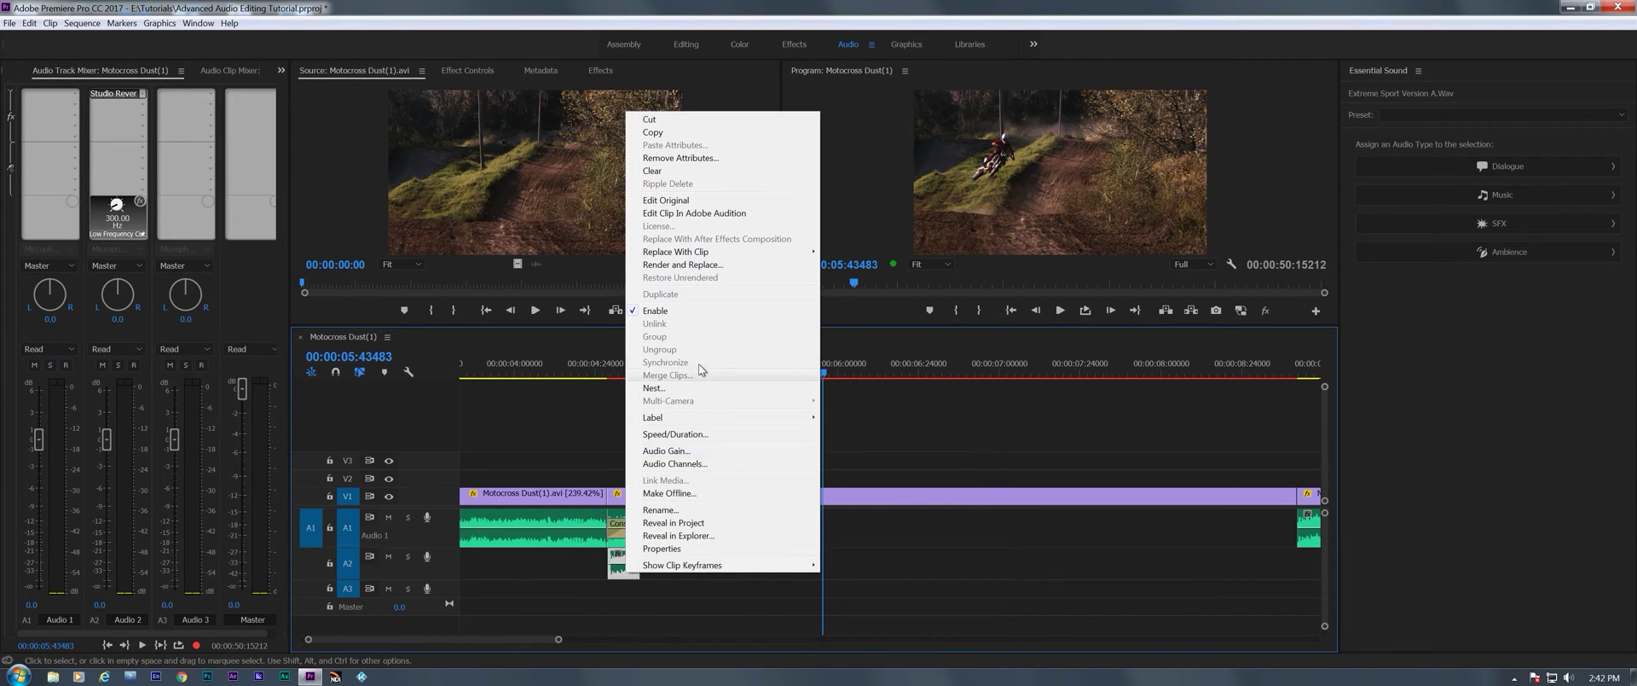
click(673, 450)
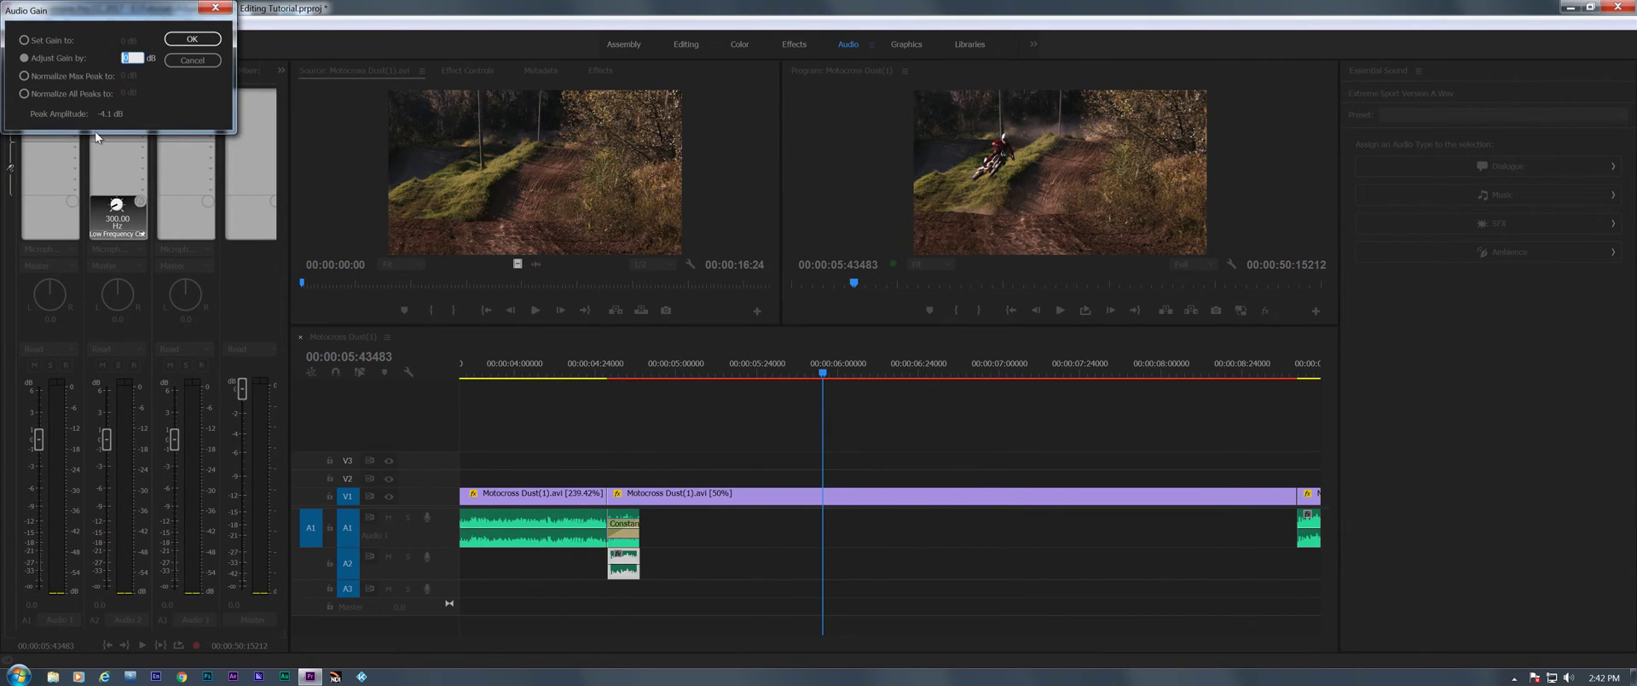
drag(102, 19, 782, 390)
click(846, 414)
click(585, 358)
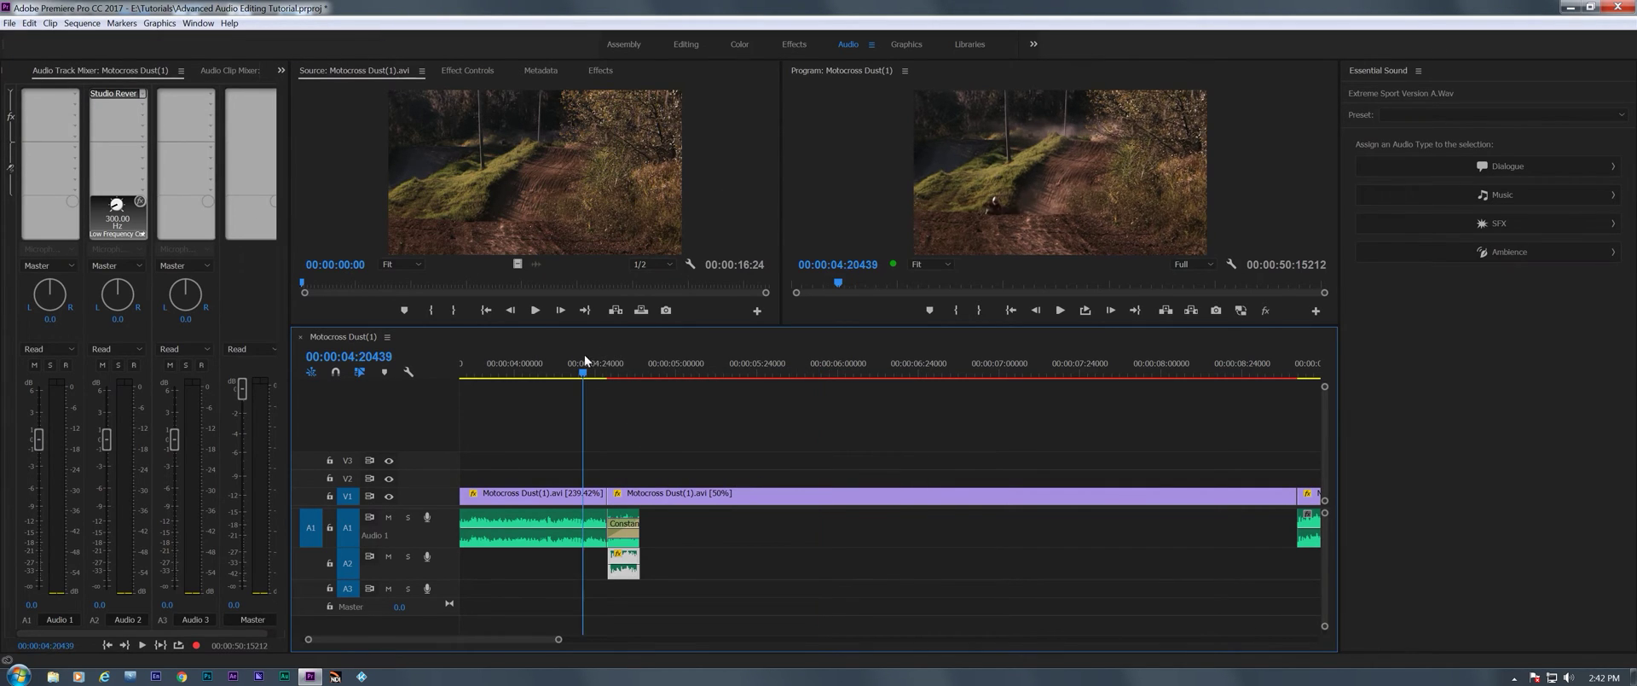
key(space)
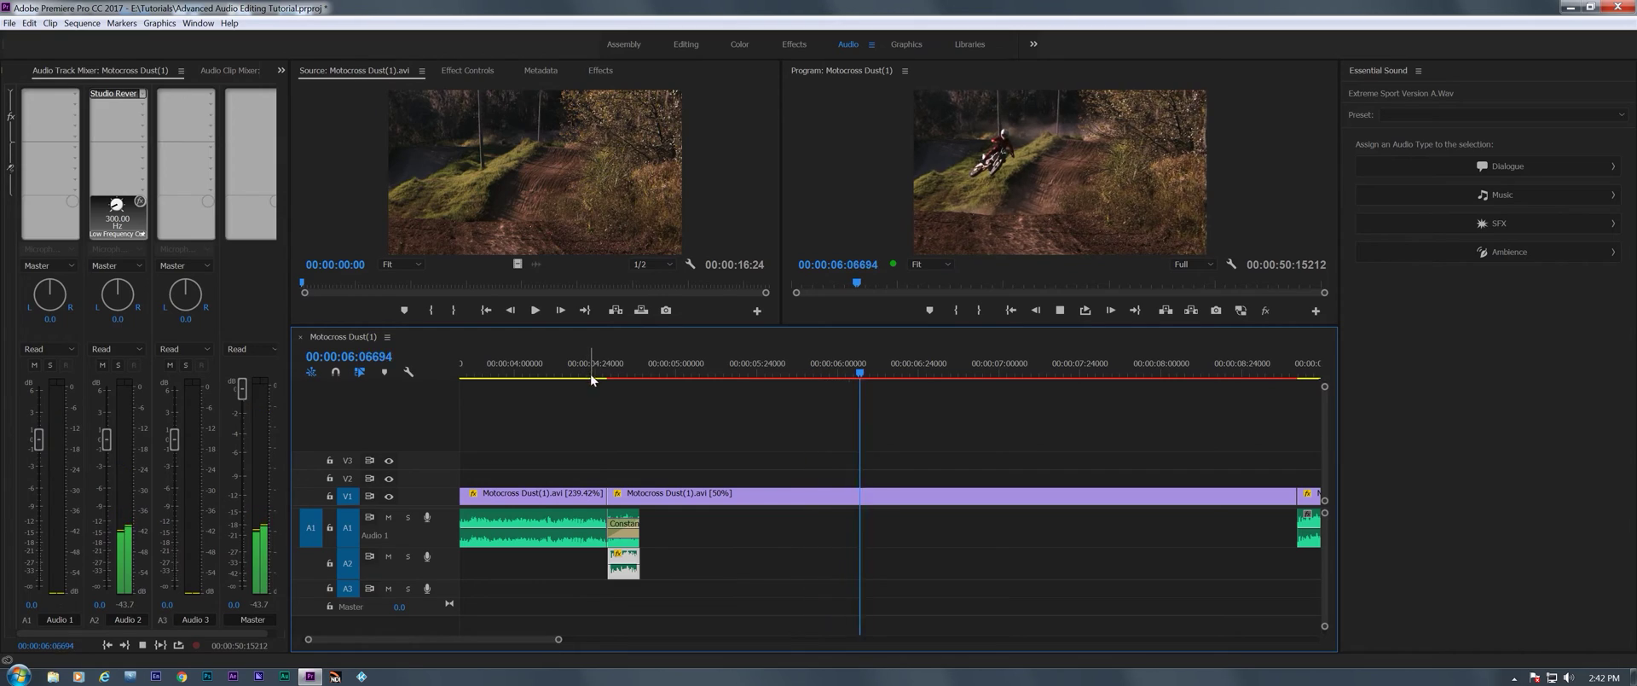
key(space)
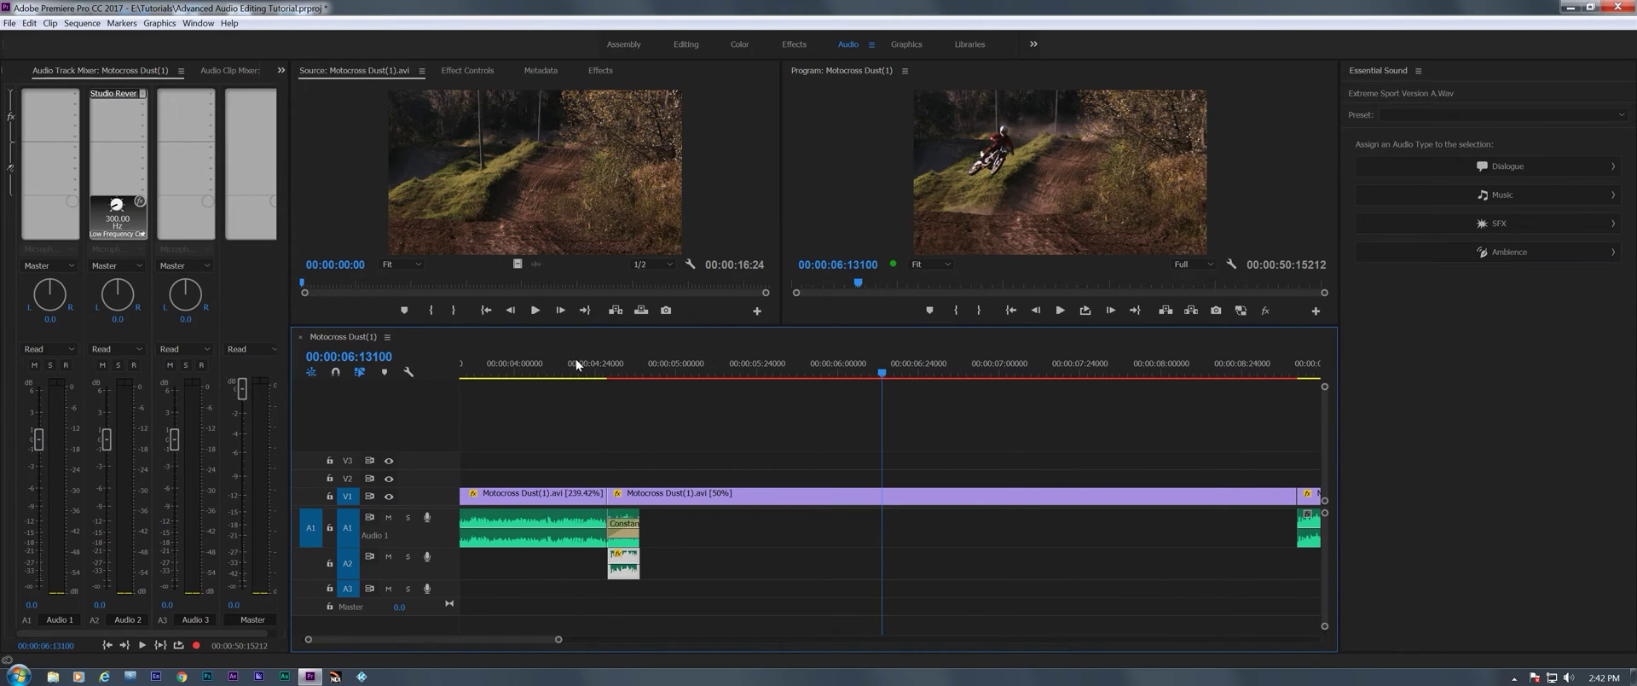
Mark the In point at the edit point 00:00:04:27631
drag(575, 358, 914, 387)
key(space)
click(712, 365)
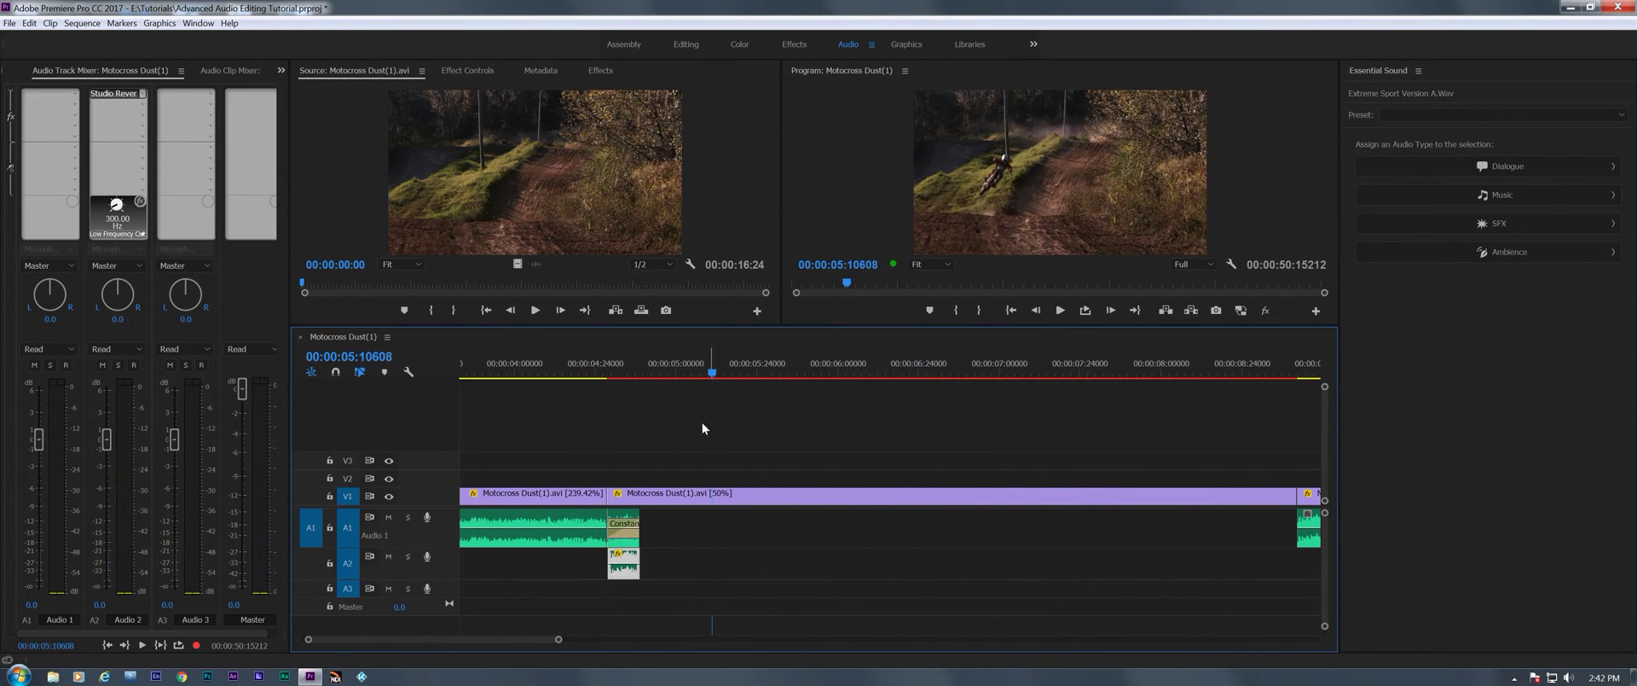
drag(648, 363, 656, 375)
key(Left)
key(Left)
key(Left)
key(Left)
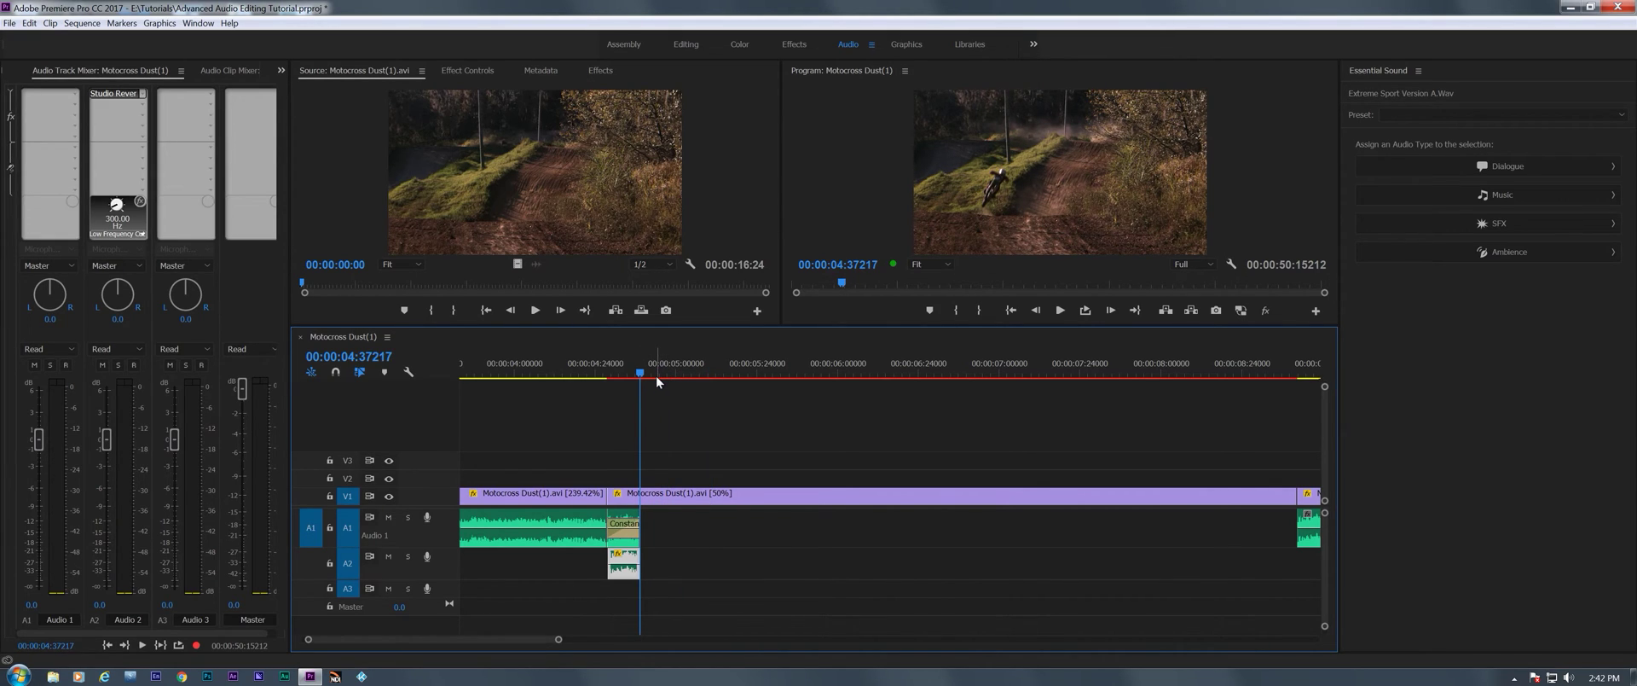
key(Up)
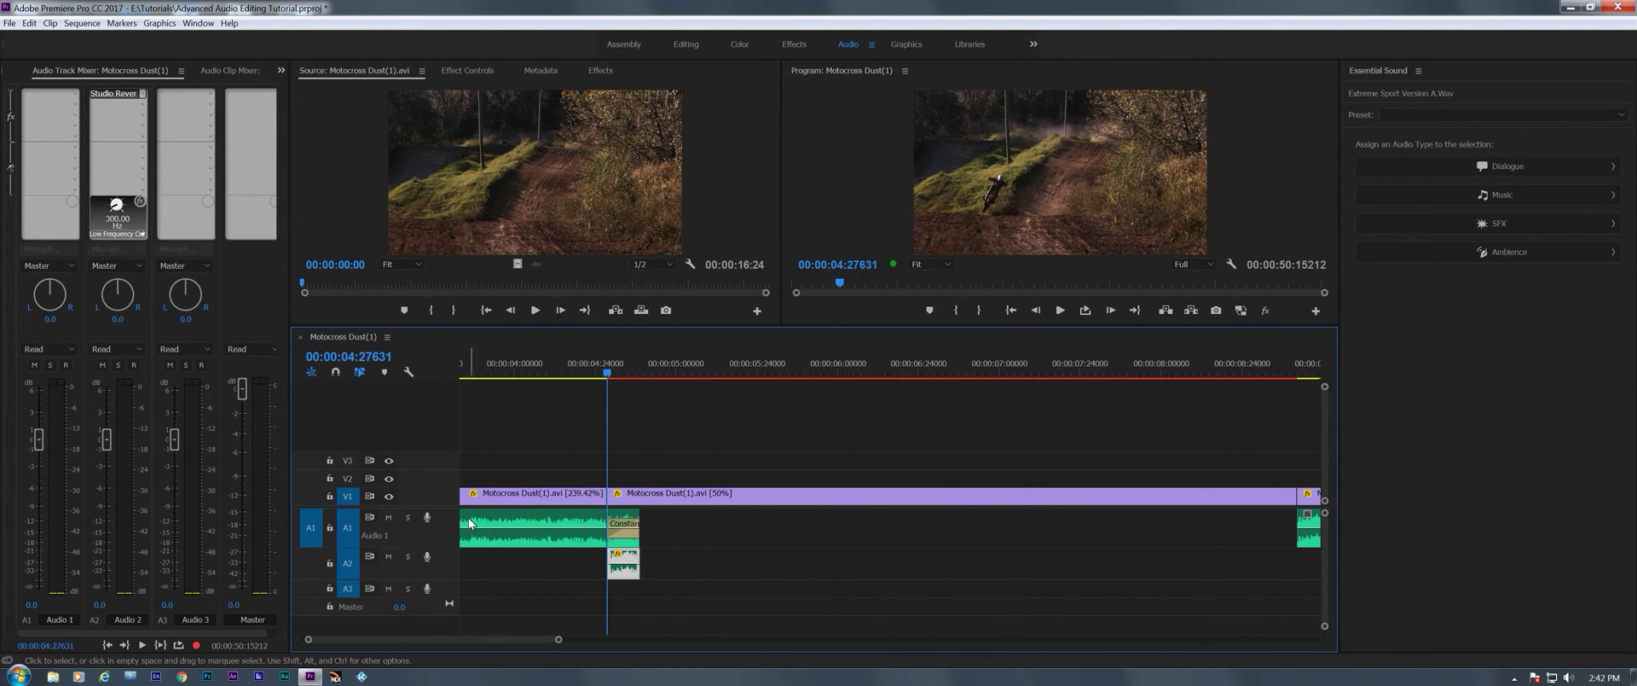
key(i)
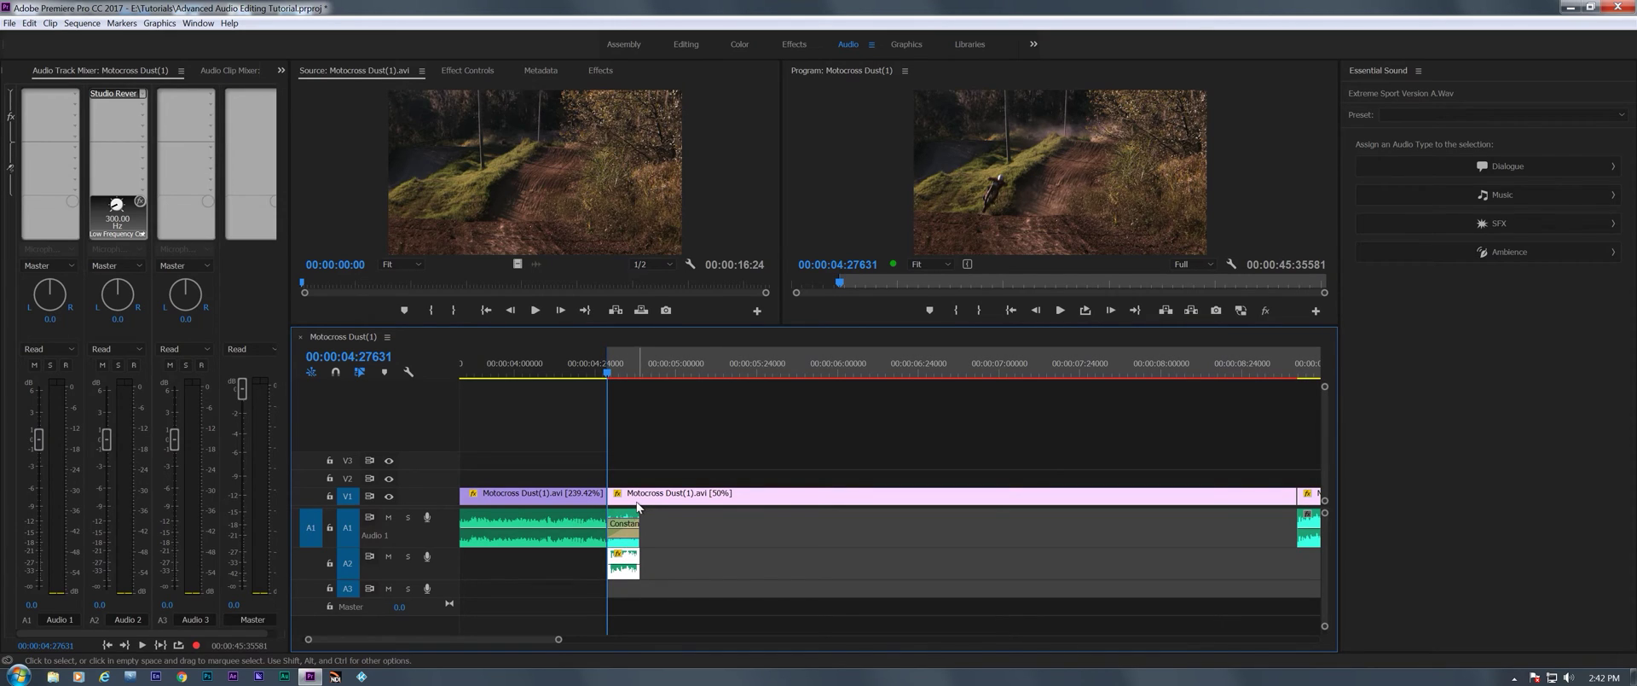
Mark the Out point at edit point 00:00:08:40424 and mute track A1
click(1265, 357)
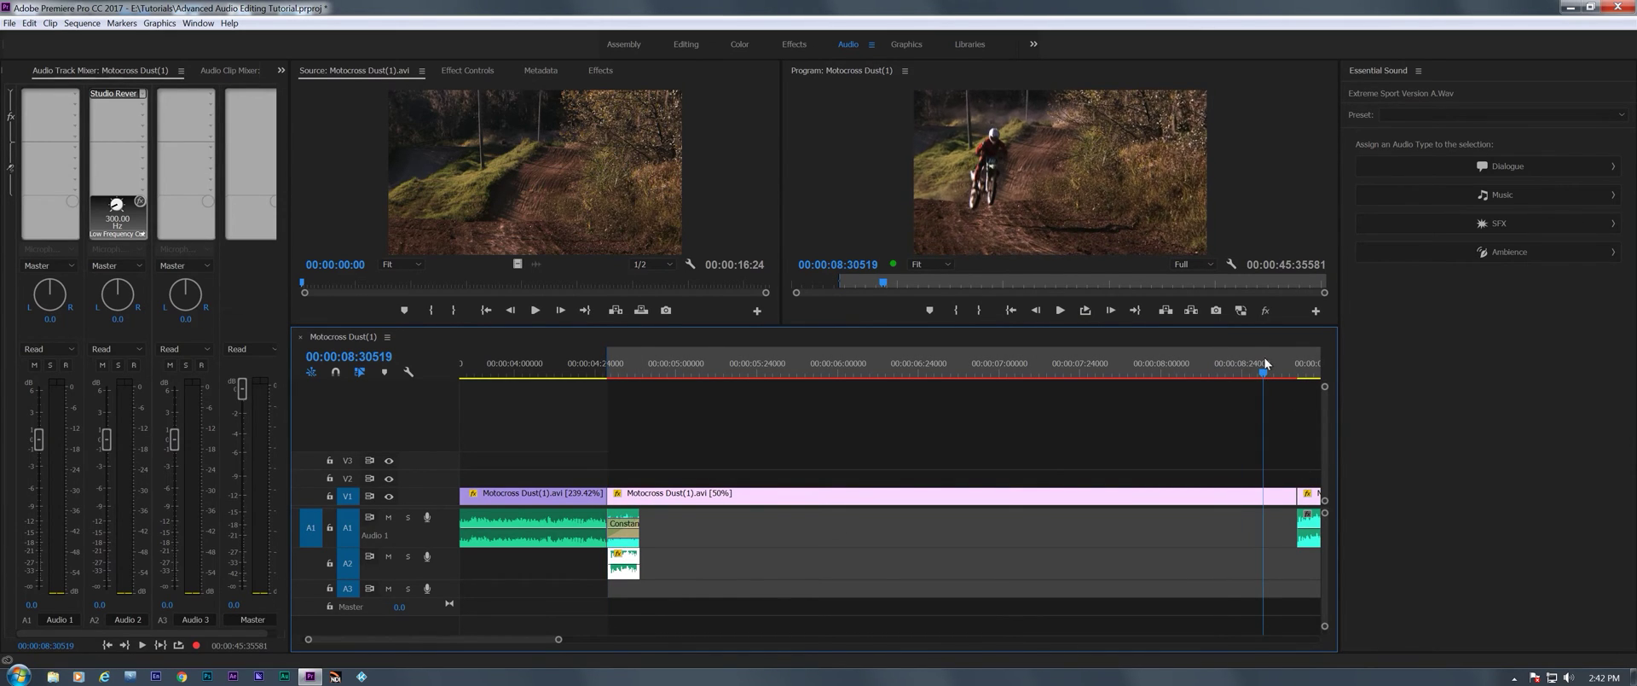
click(1291, 361)
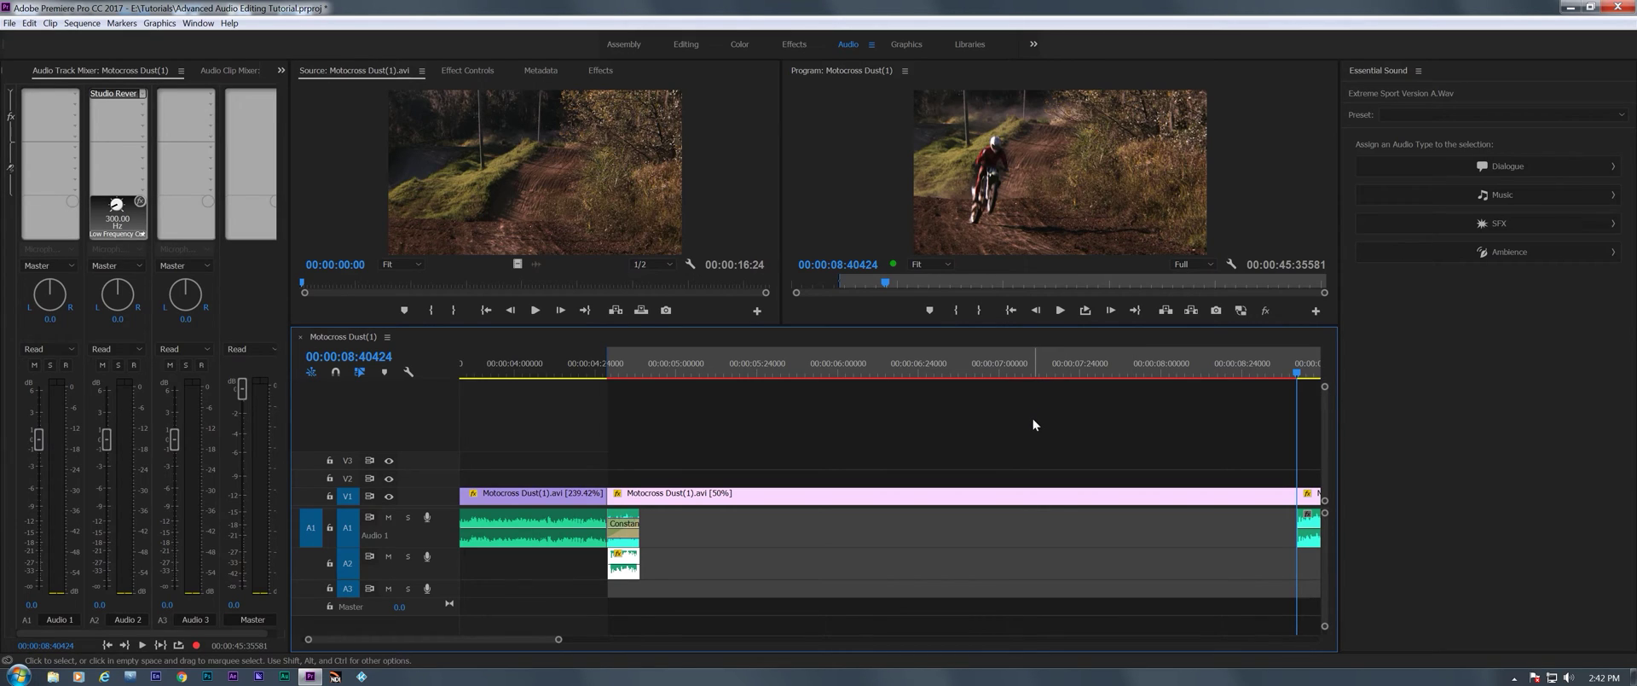
key(o)
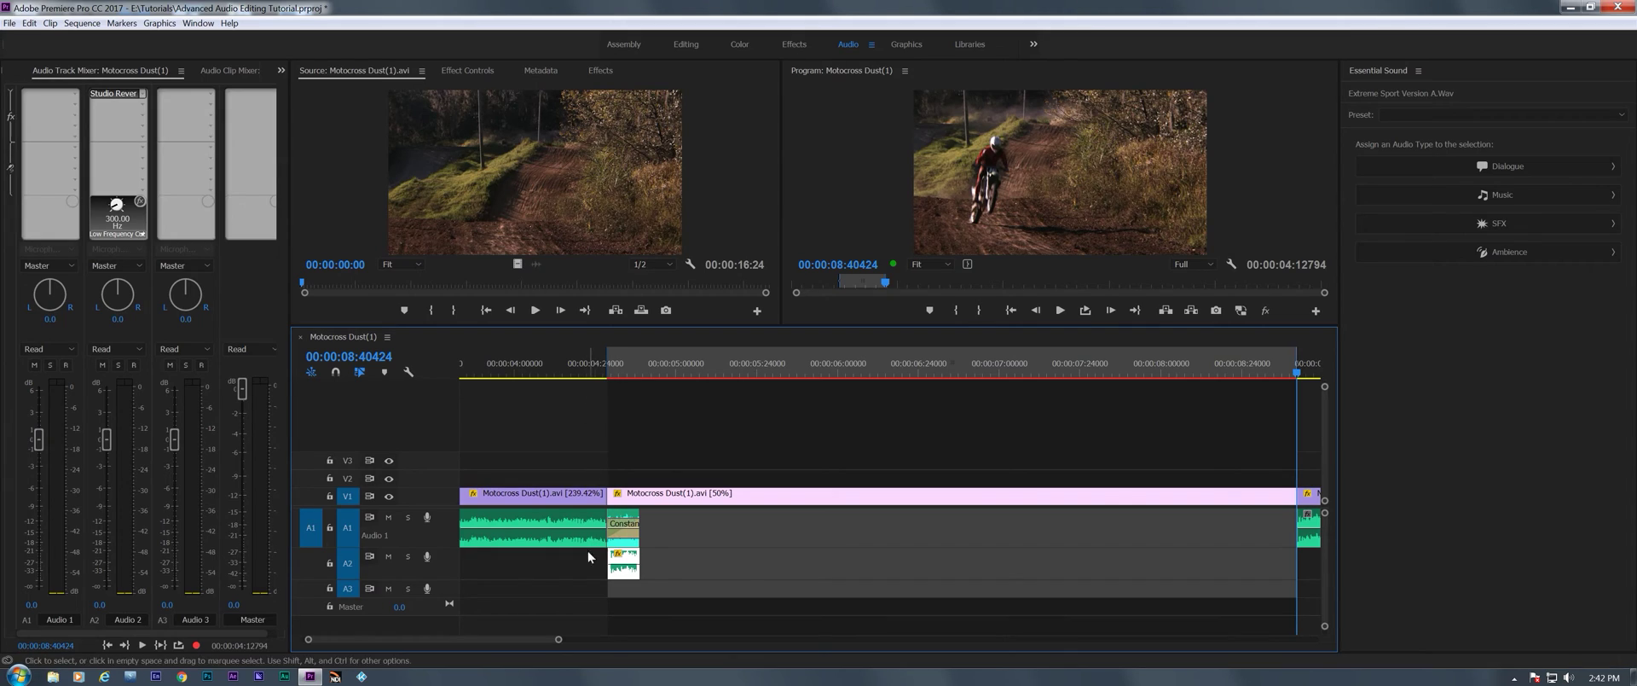
click(388, 516)
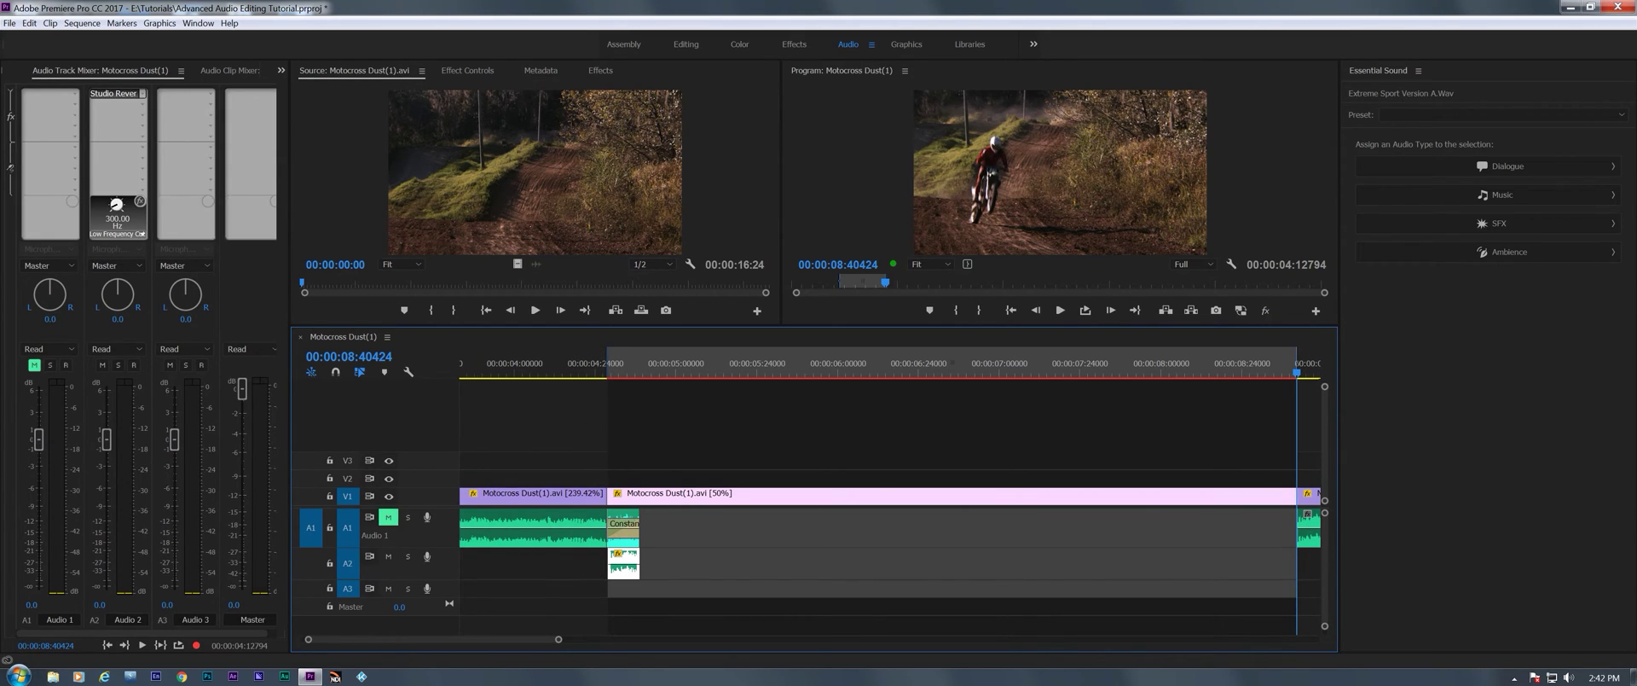
Export the In-to-Out range as a Waveform Audio file named REVERB.wav
click(9, 23)
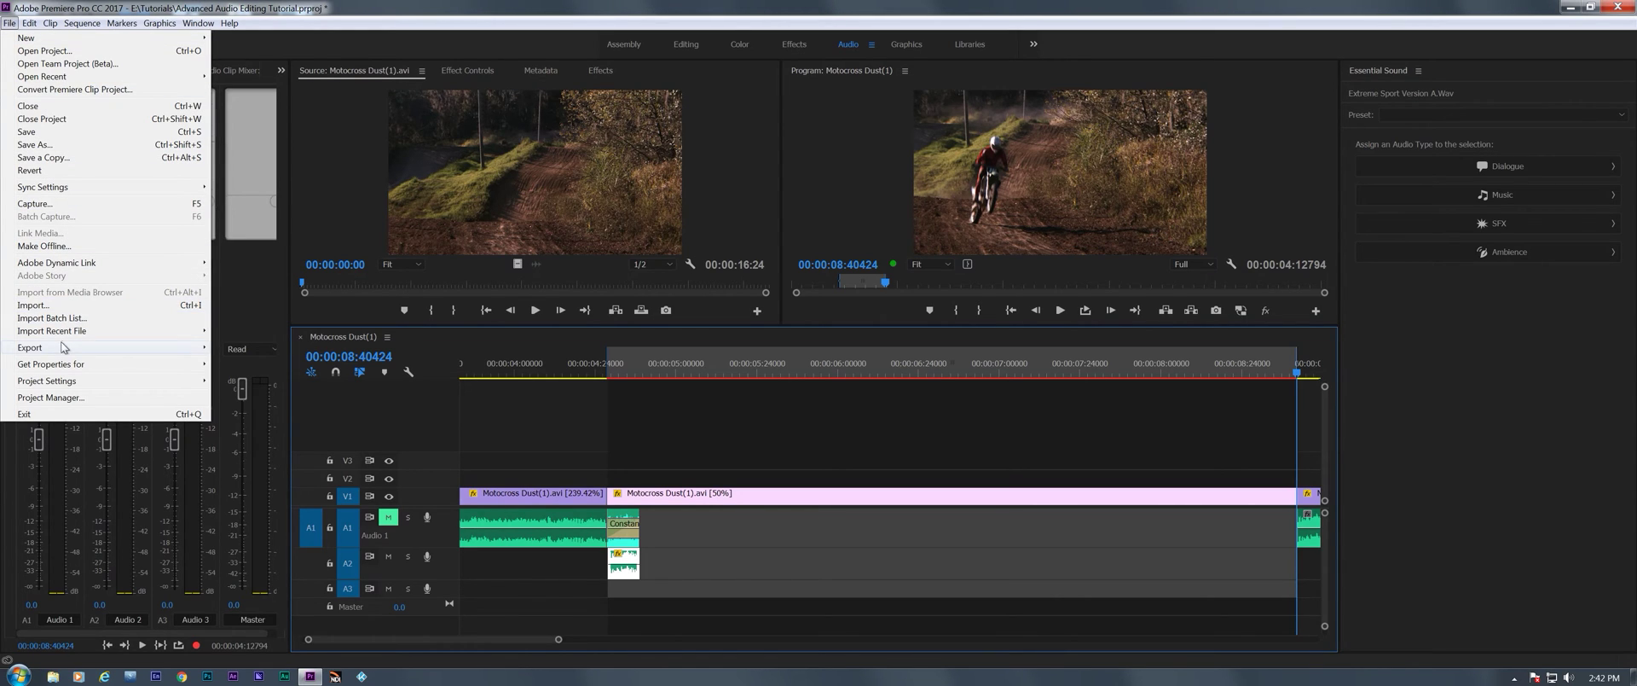
mouse_move(61, 347)
click(239, 350)
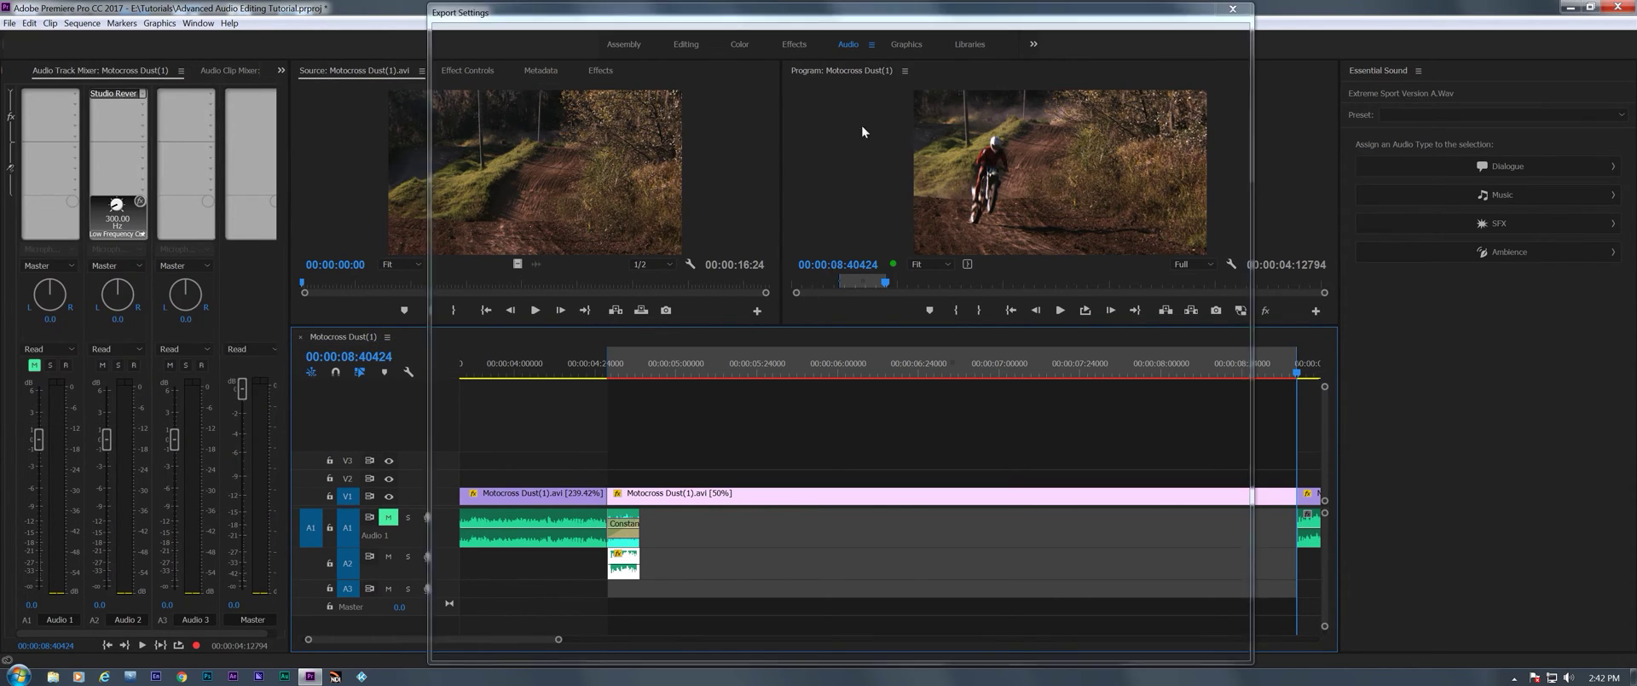
drag(880, 15, 857, 19)
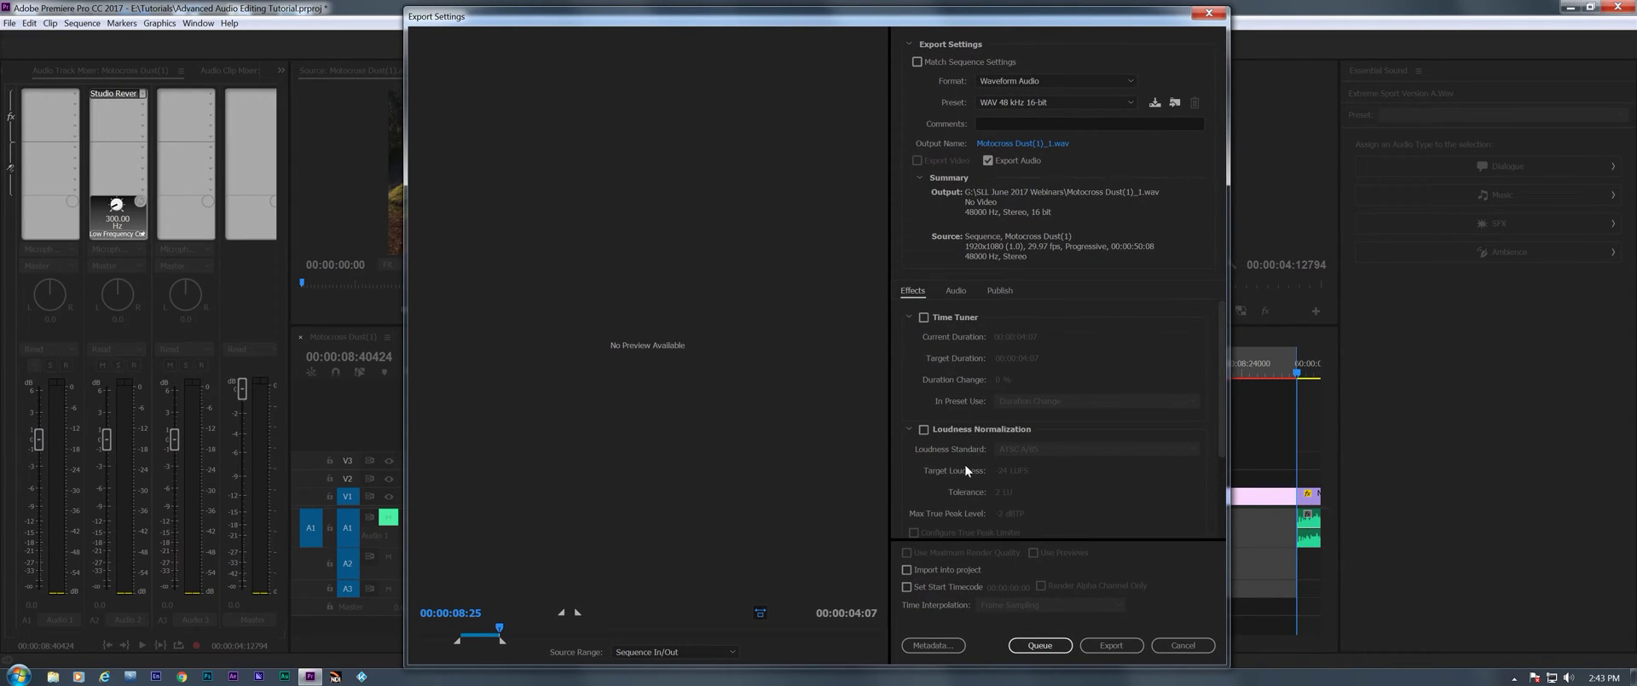
click(1015, 143)
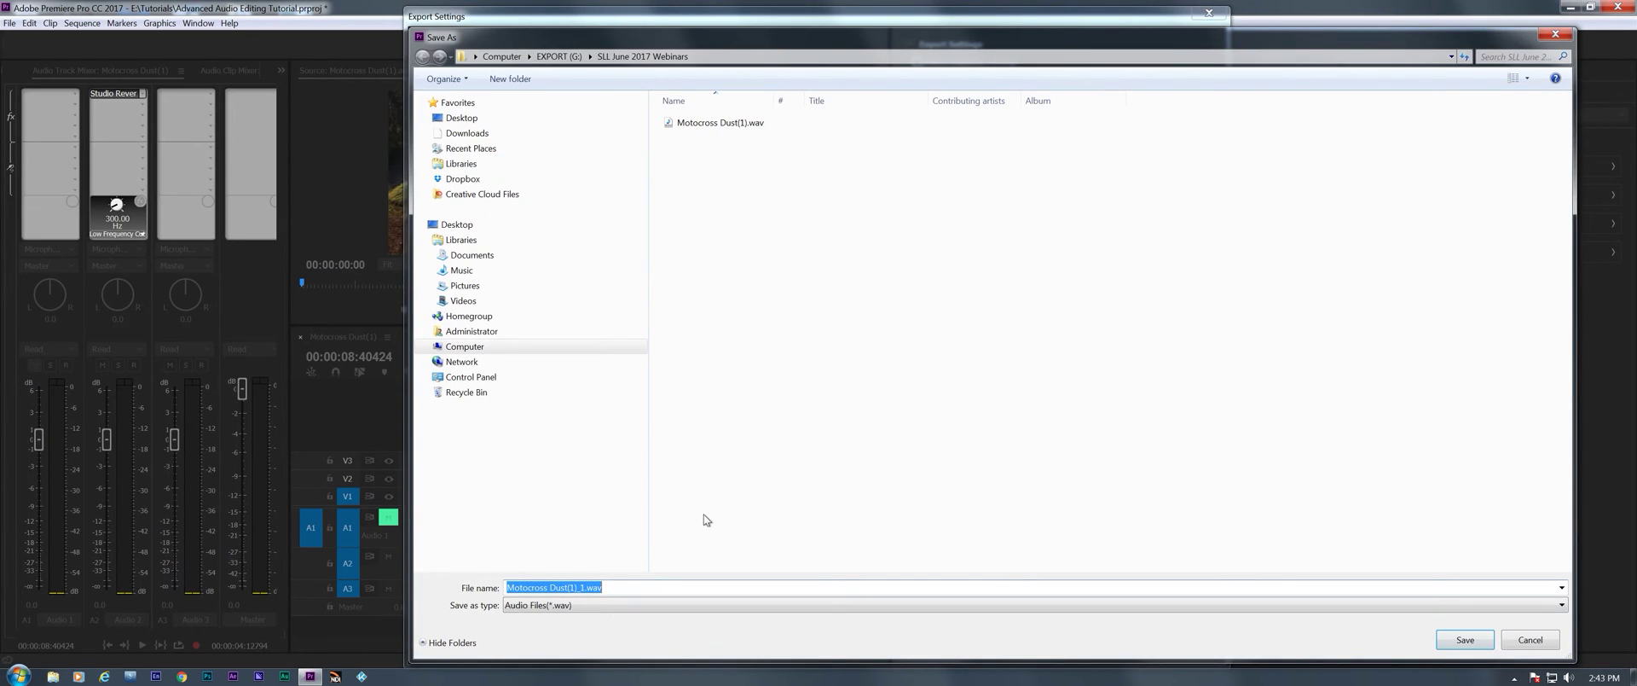
text(REVERB)
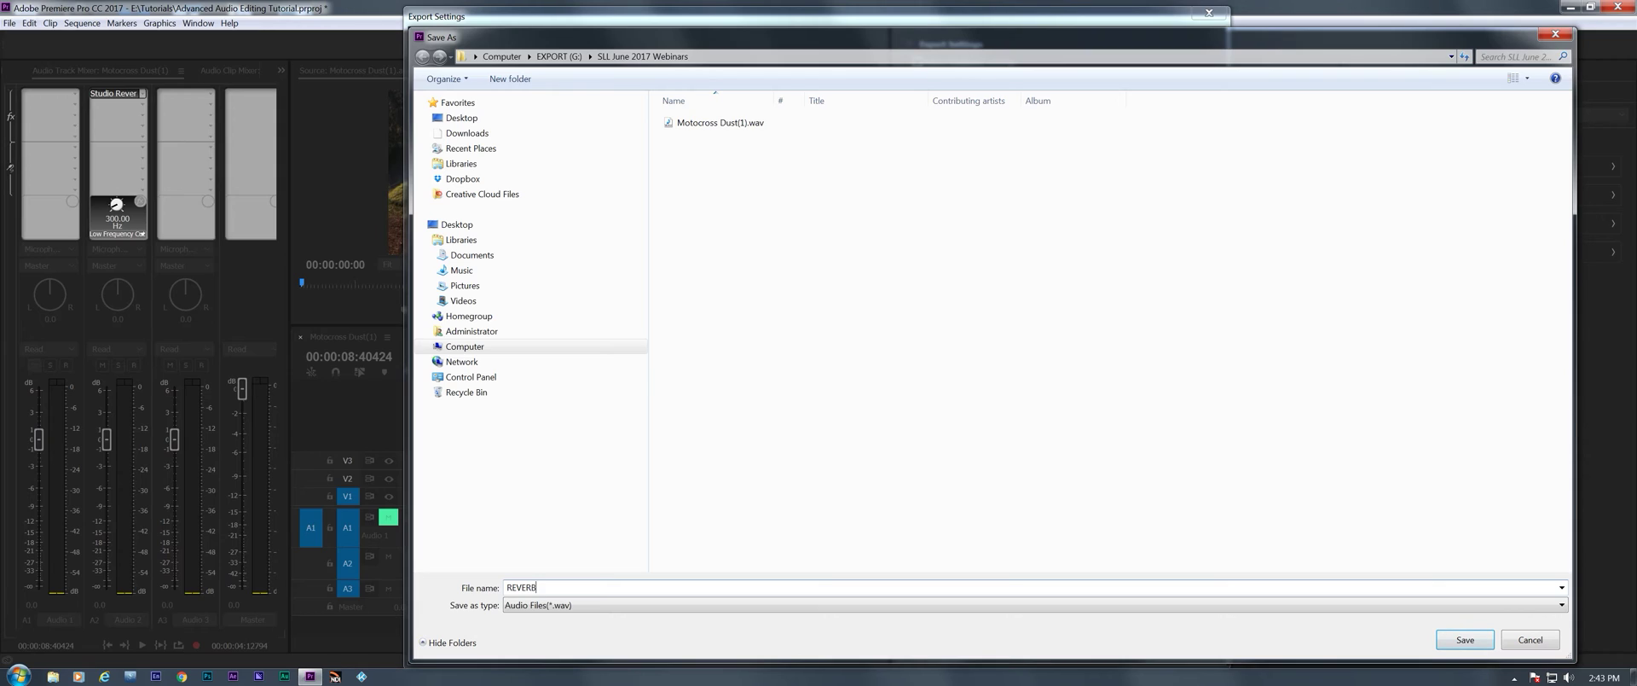
click(1465, 639)
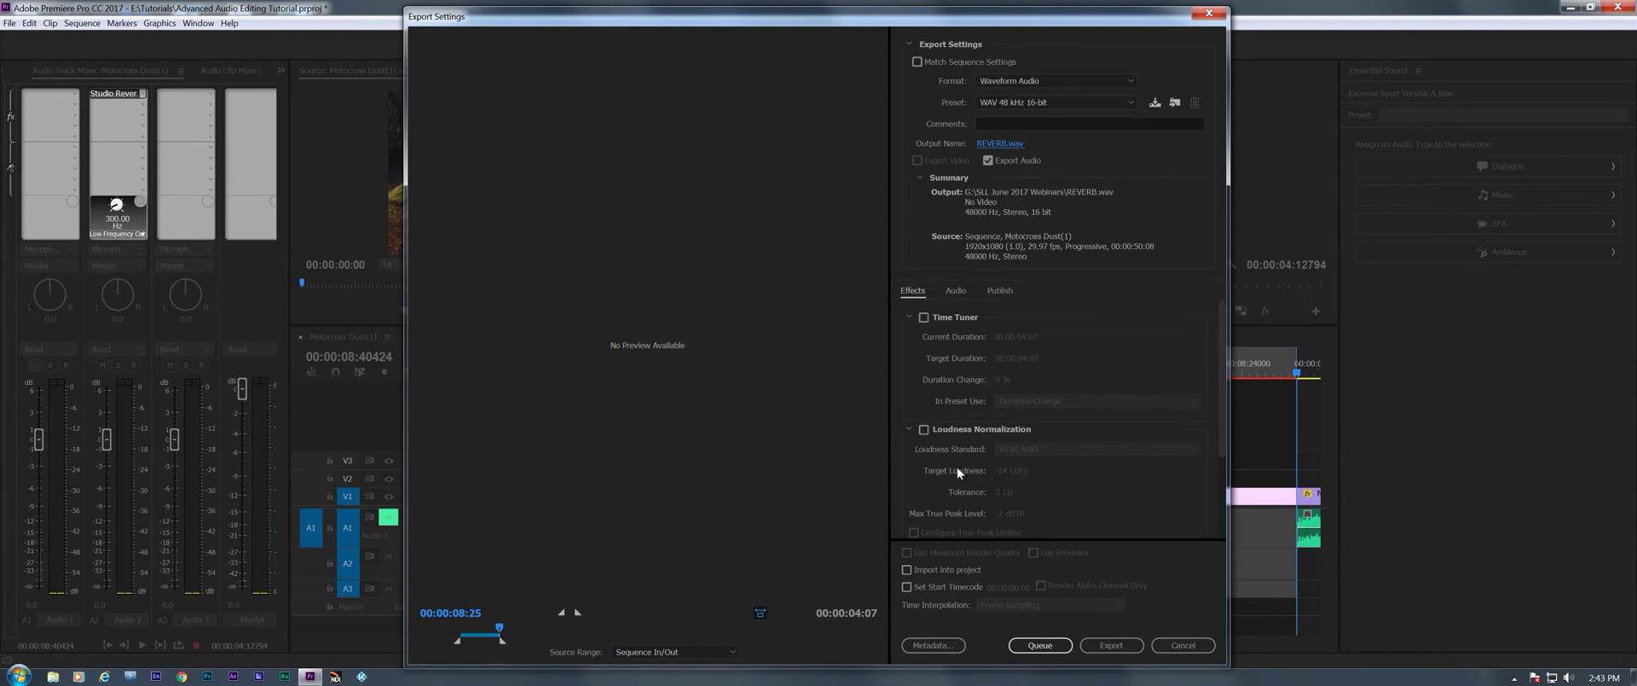
click(956, 290)
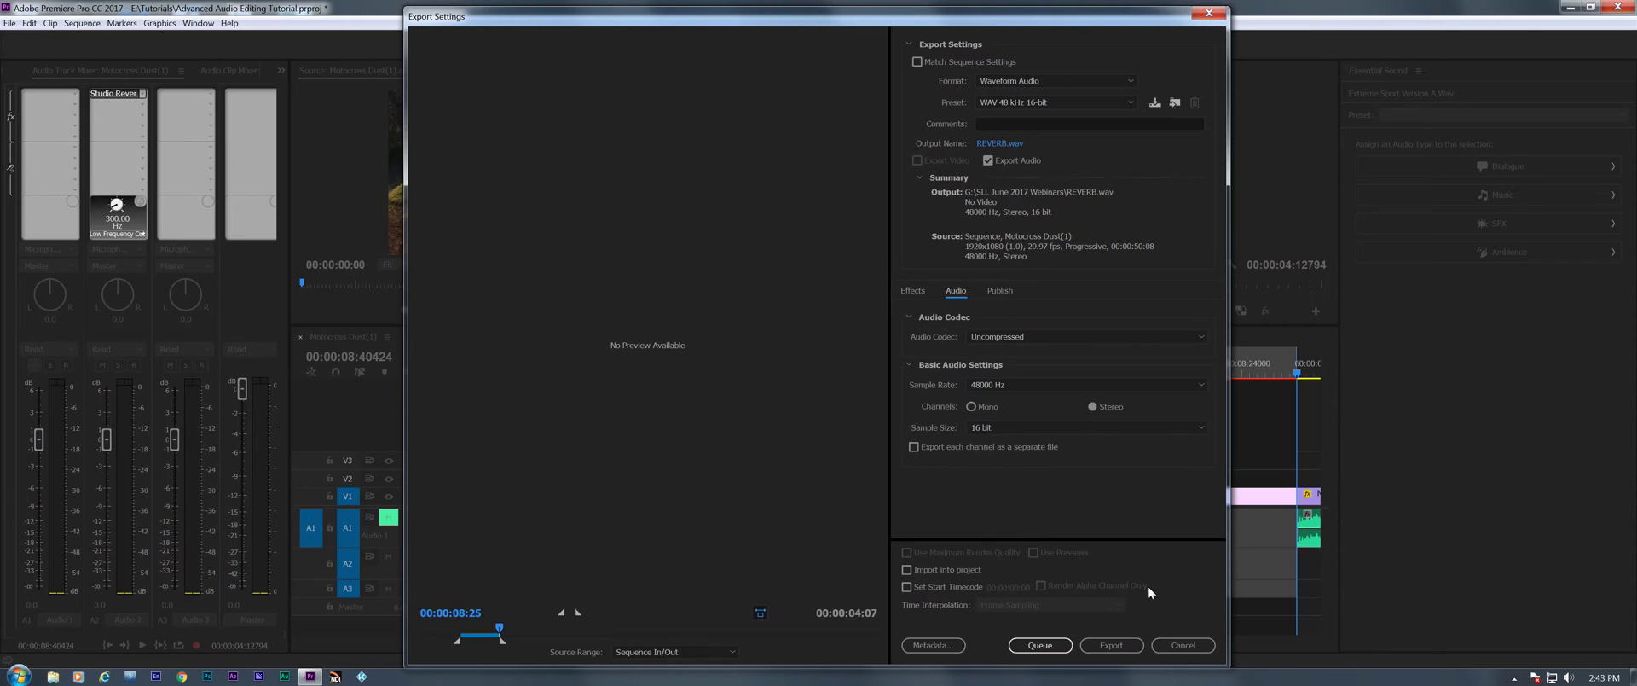
click(1110, 645)
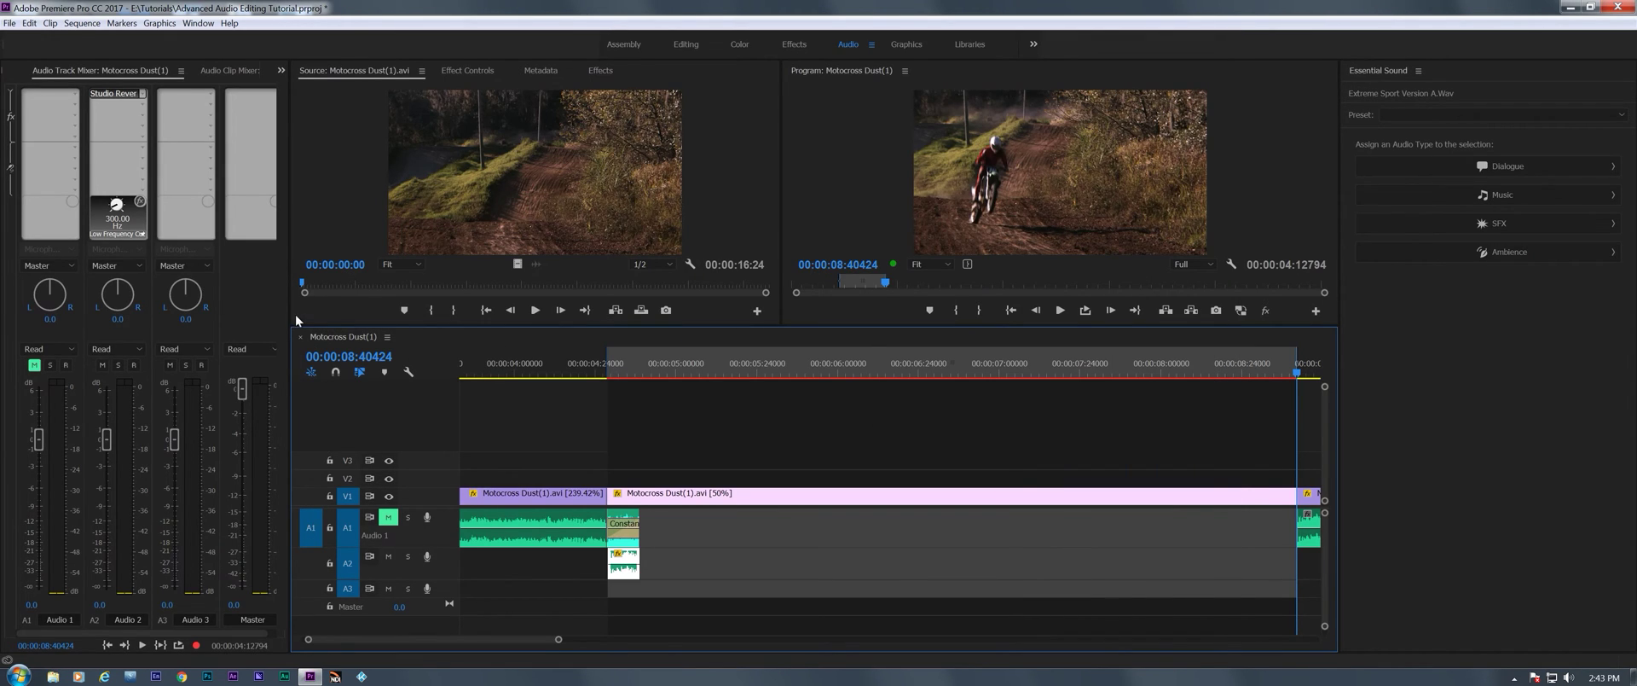
Switch to the Assembly workspace and import REVERB.wav into the project
click(617, 44)
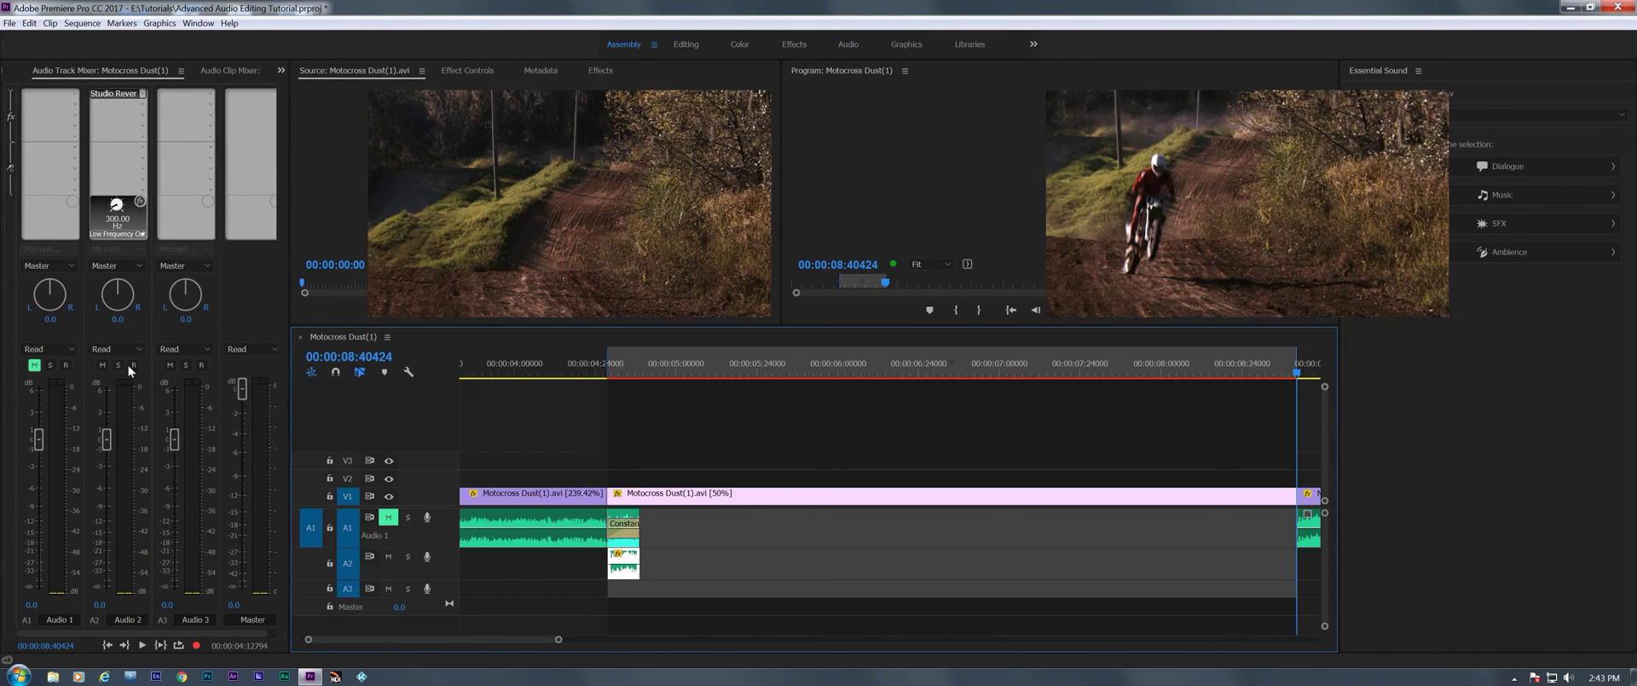
right_click(81, 292)
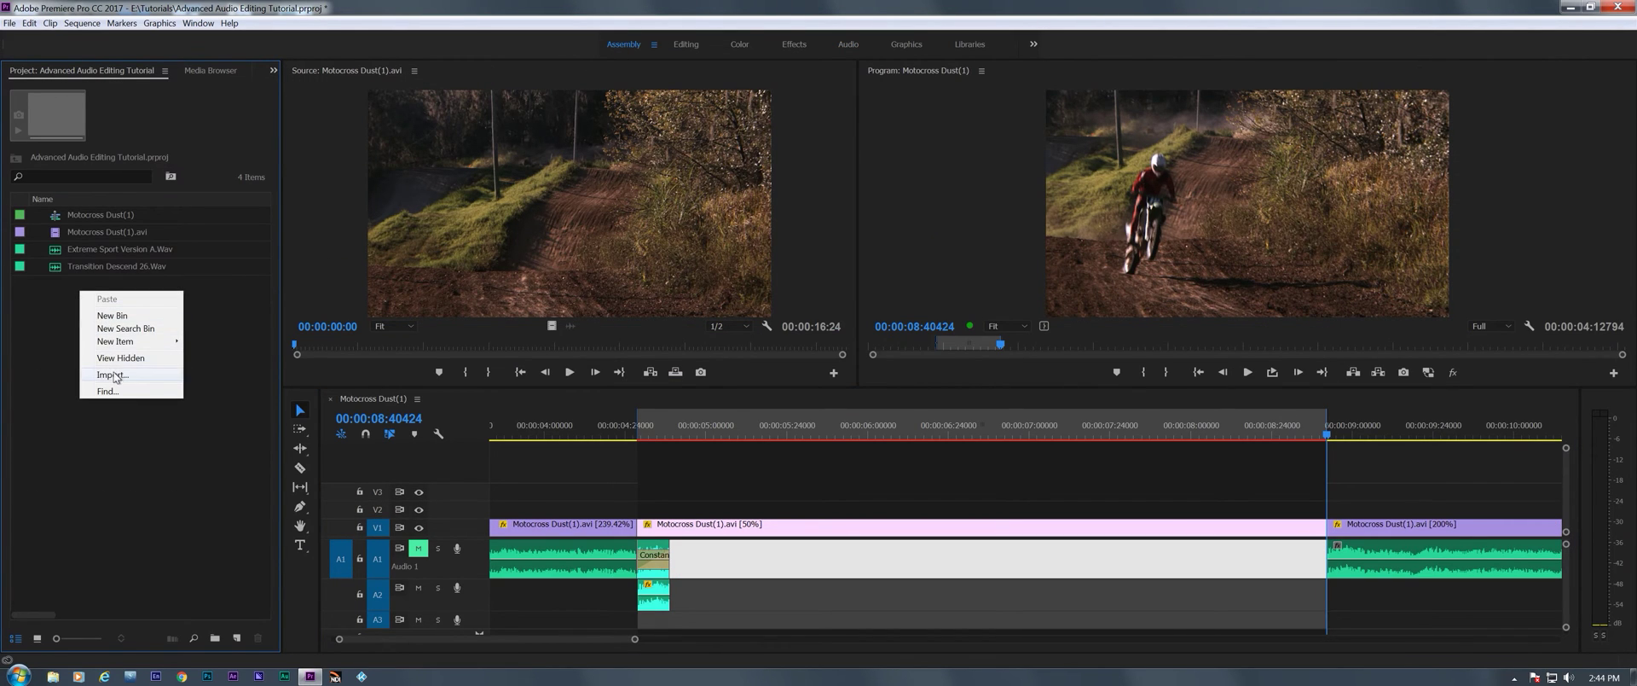
click(116, 376)
double_click(294, 166)
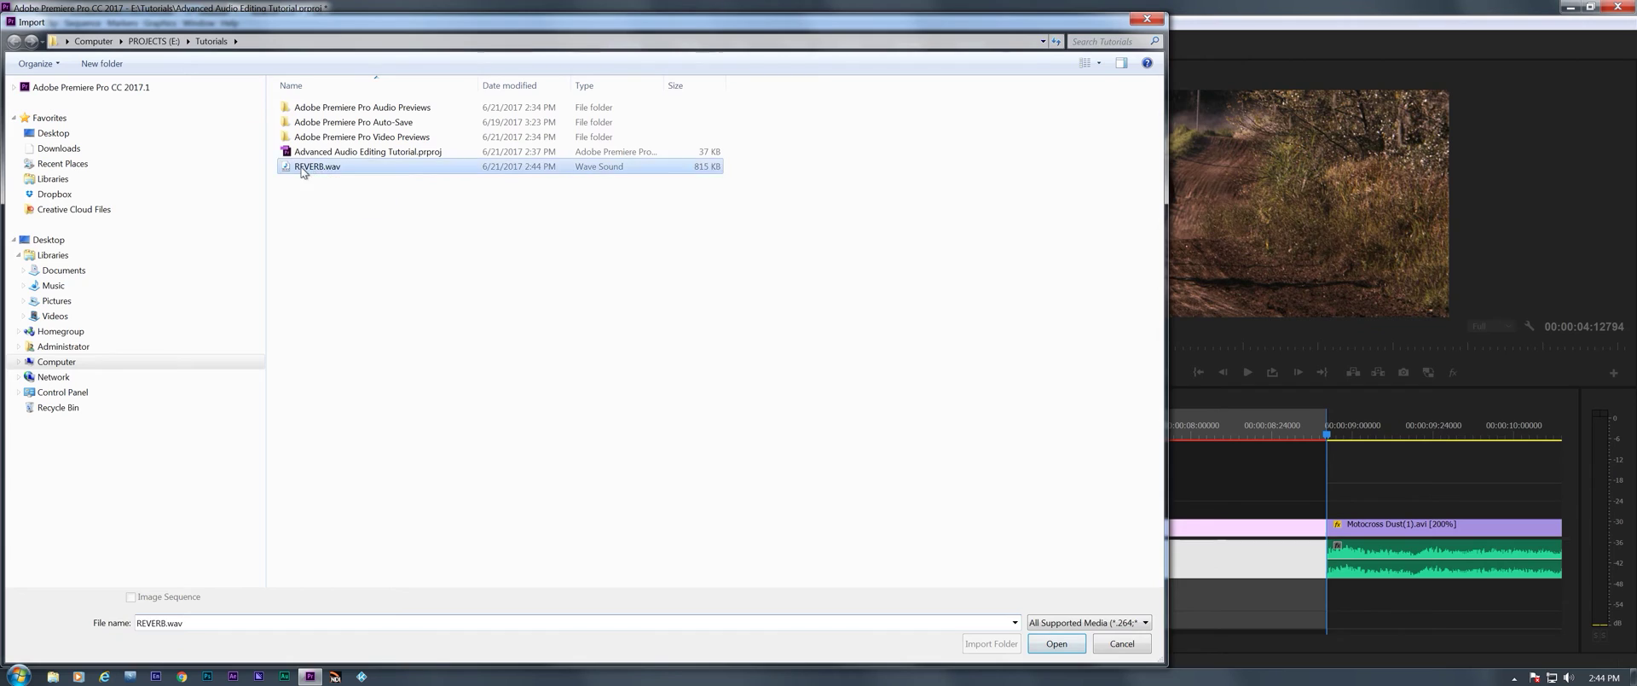
click(75, 341)
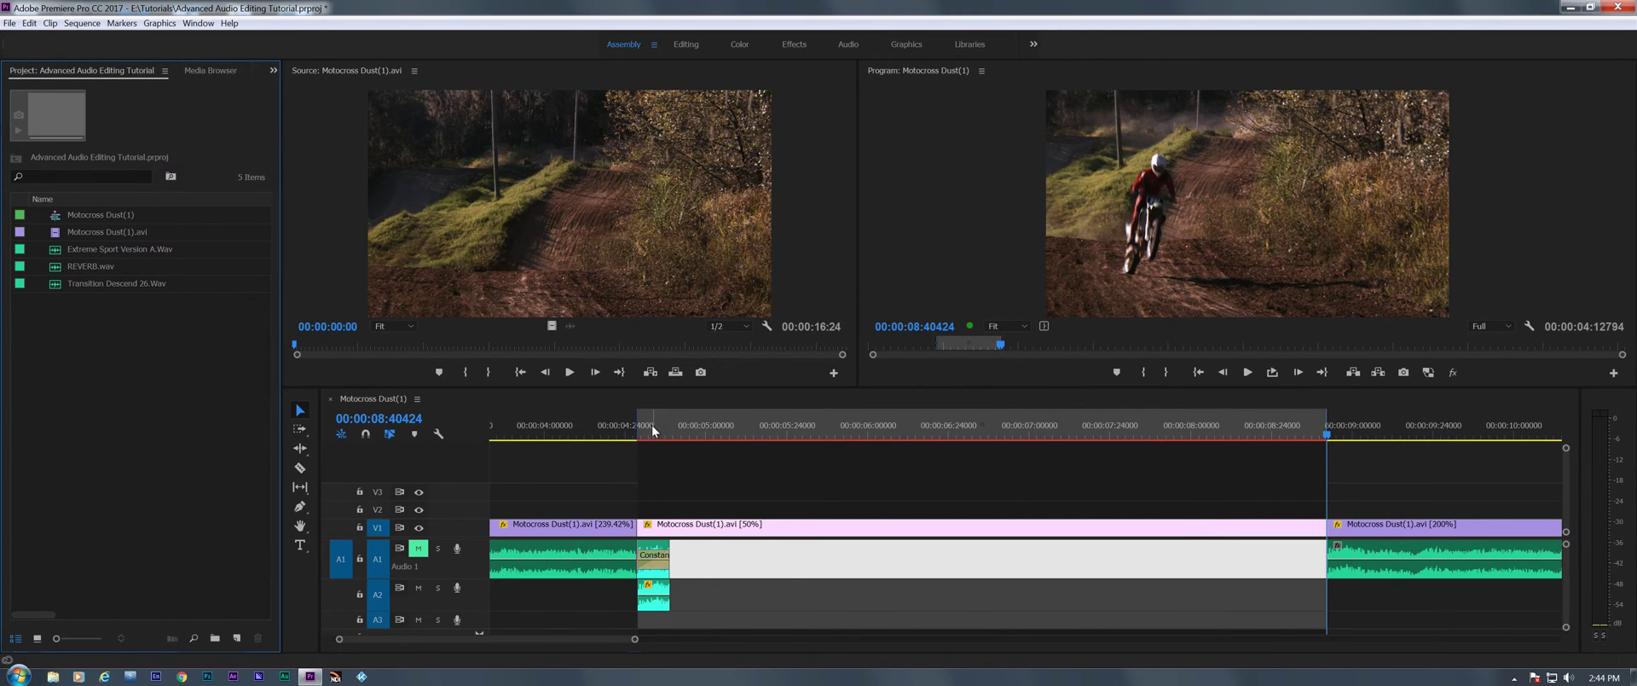
drag(641, 435, 624, 435)
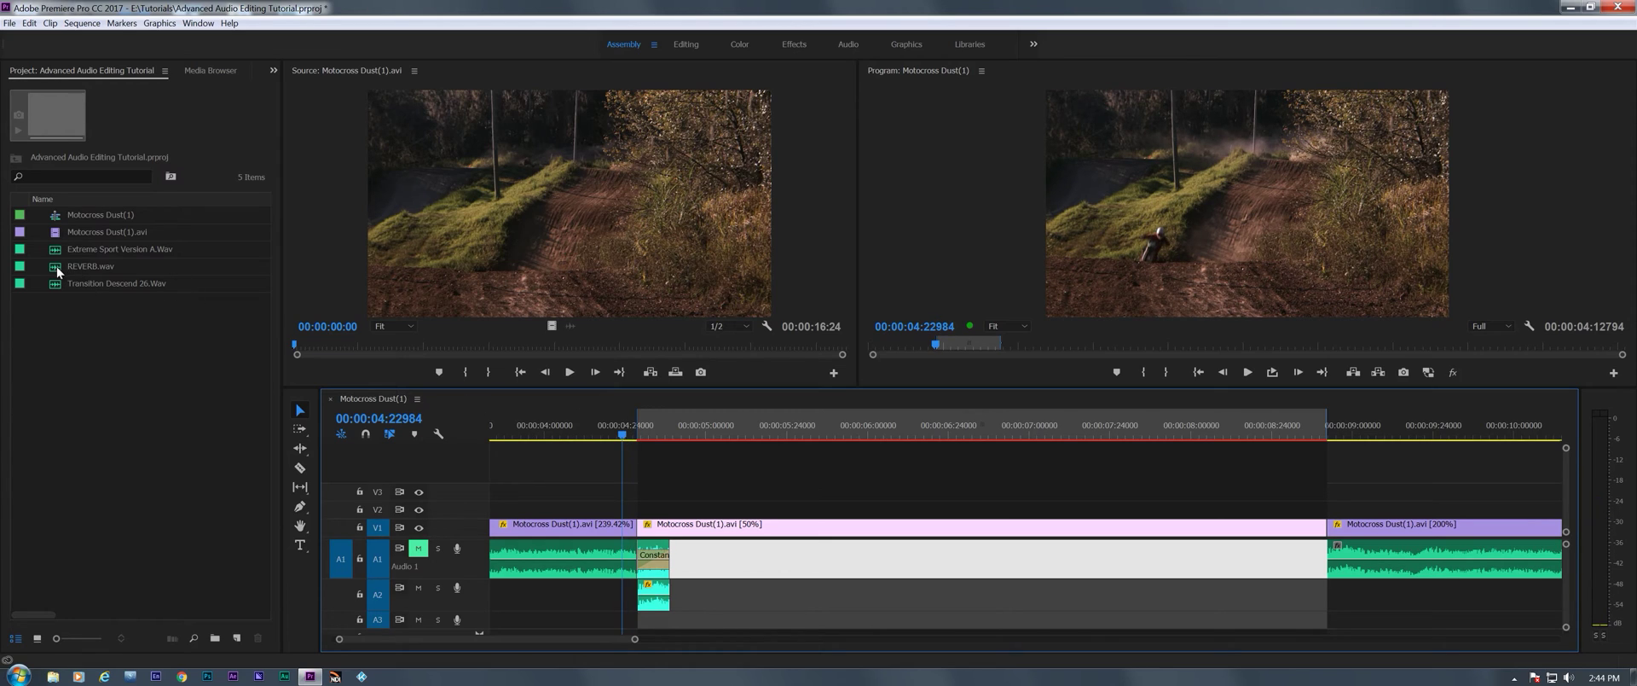
Place REVERB.wav on track A2 and set Audio 2's Studio Reverb slot to None
drag(57, 271, 639, 609)
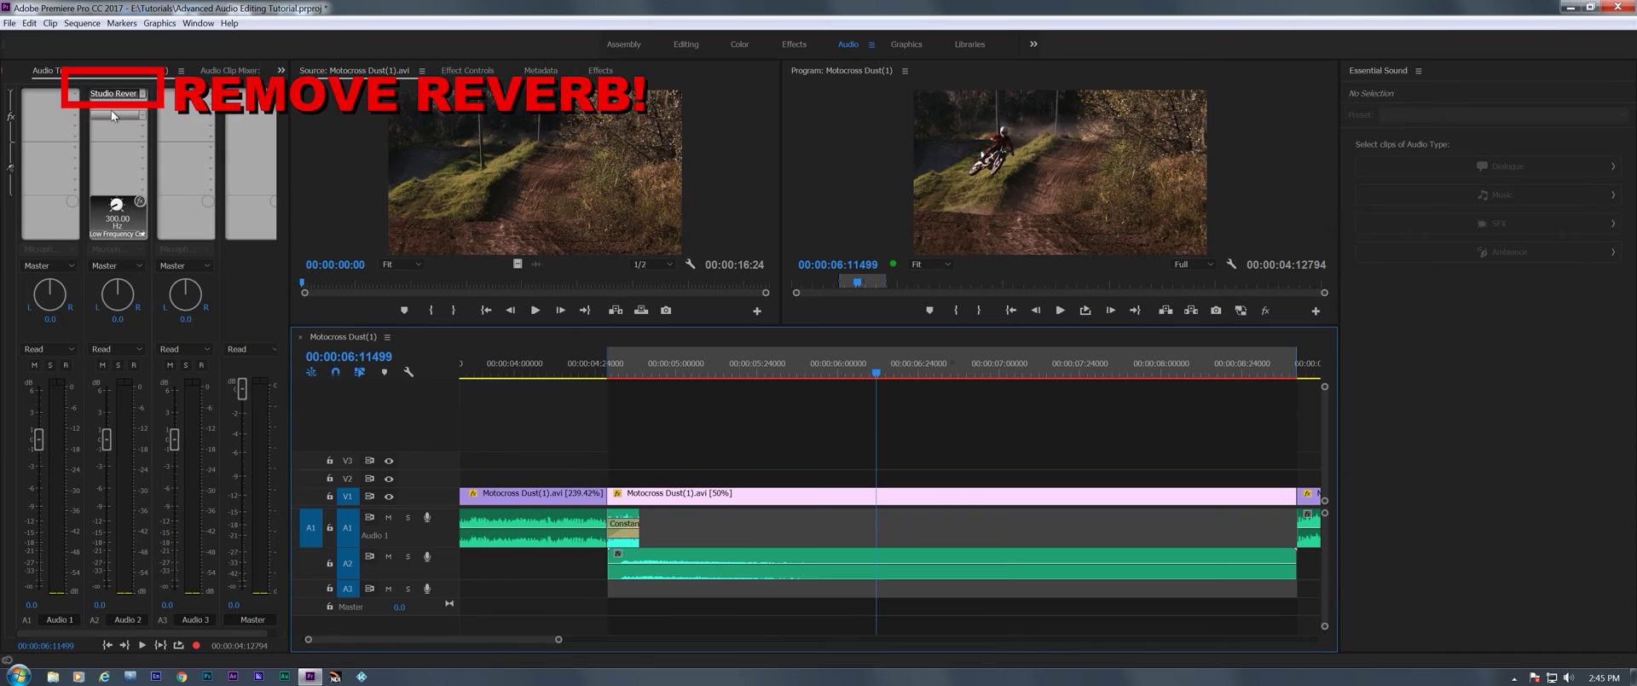
click(142, 93)
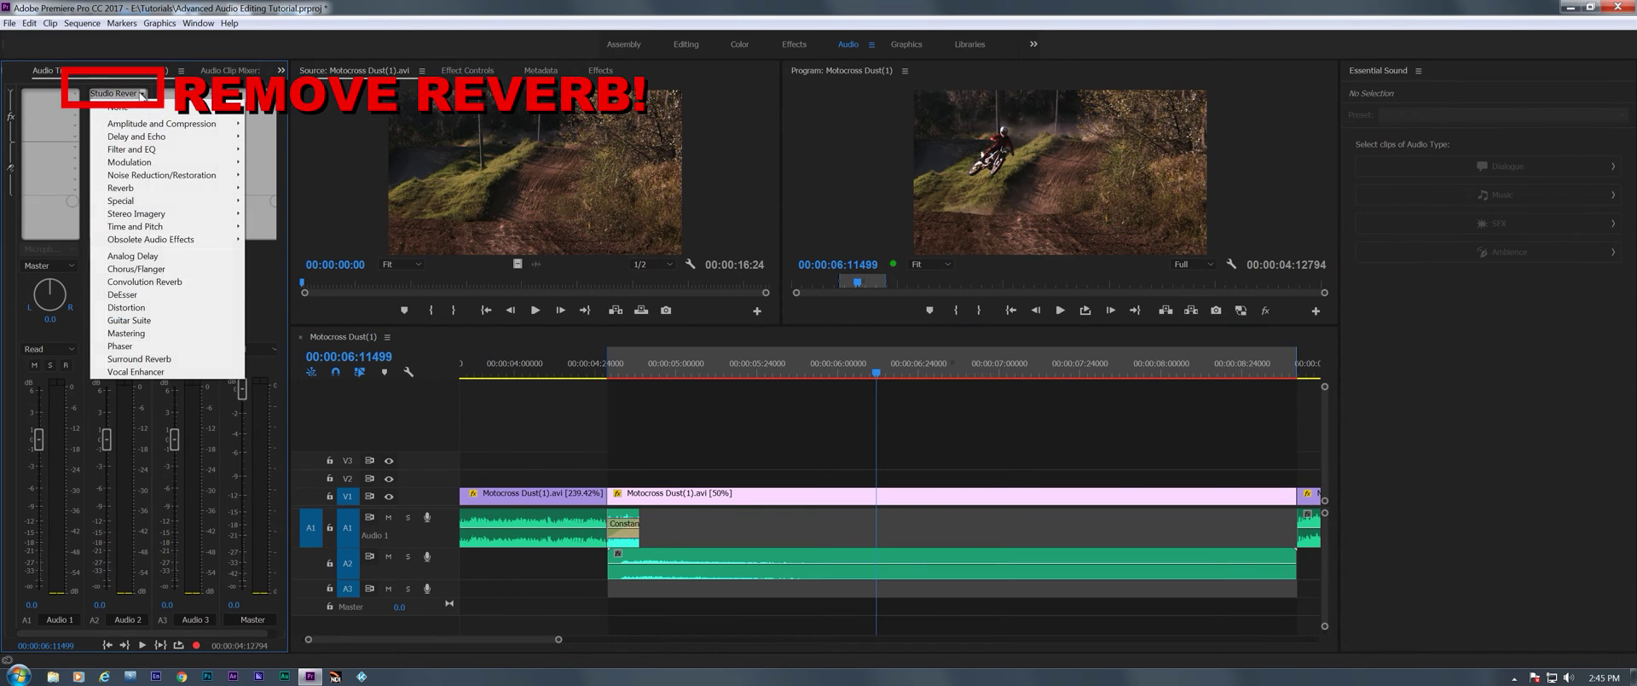
click(119, 110)
Play back the slowed section to hear the REVERB.wav clip
click(529, 355)
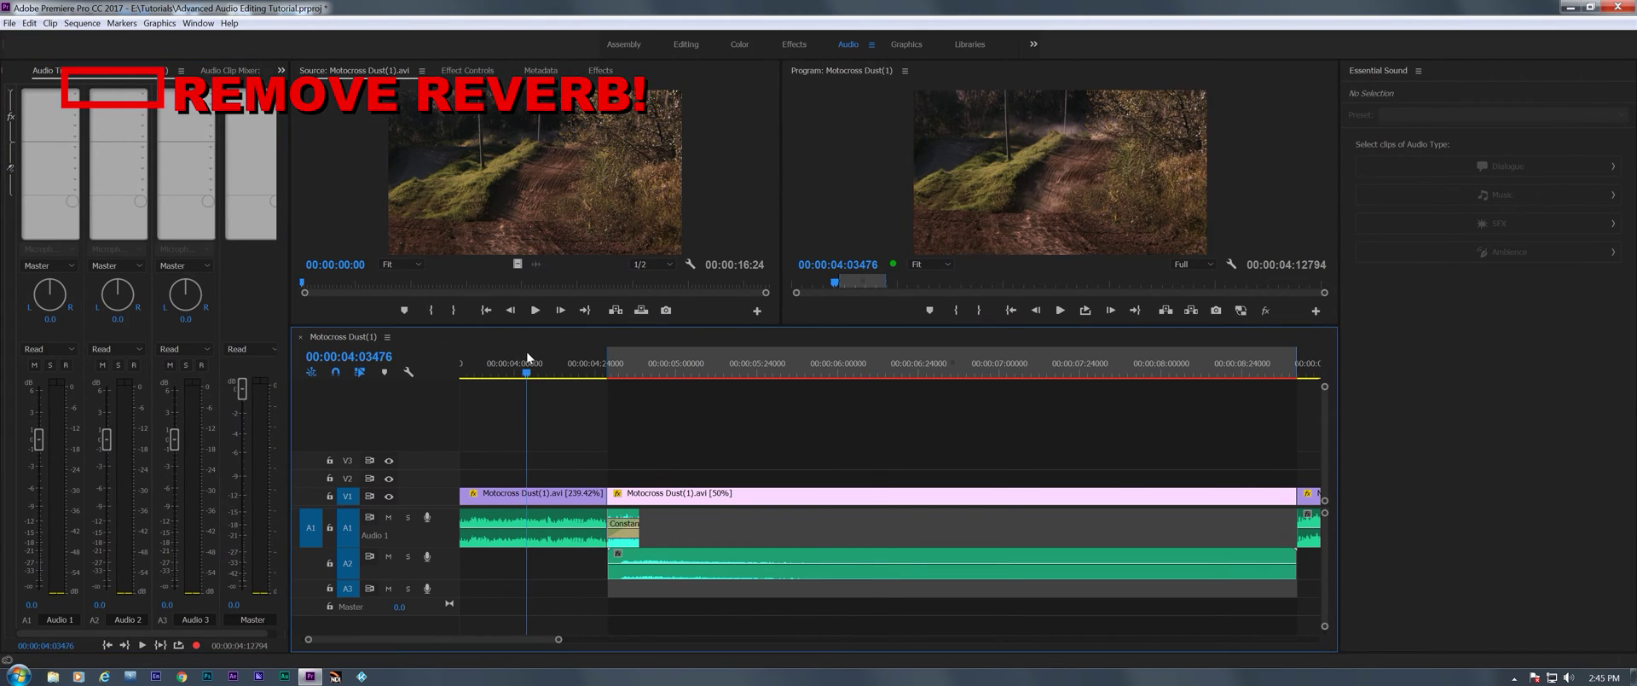
key(space)
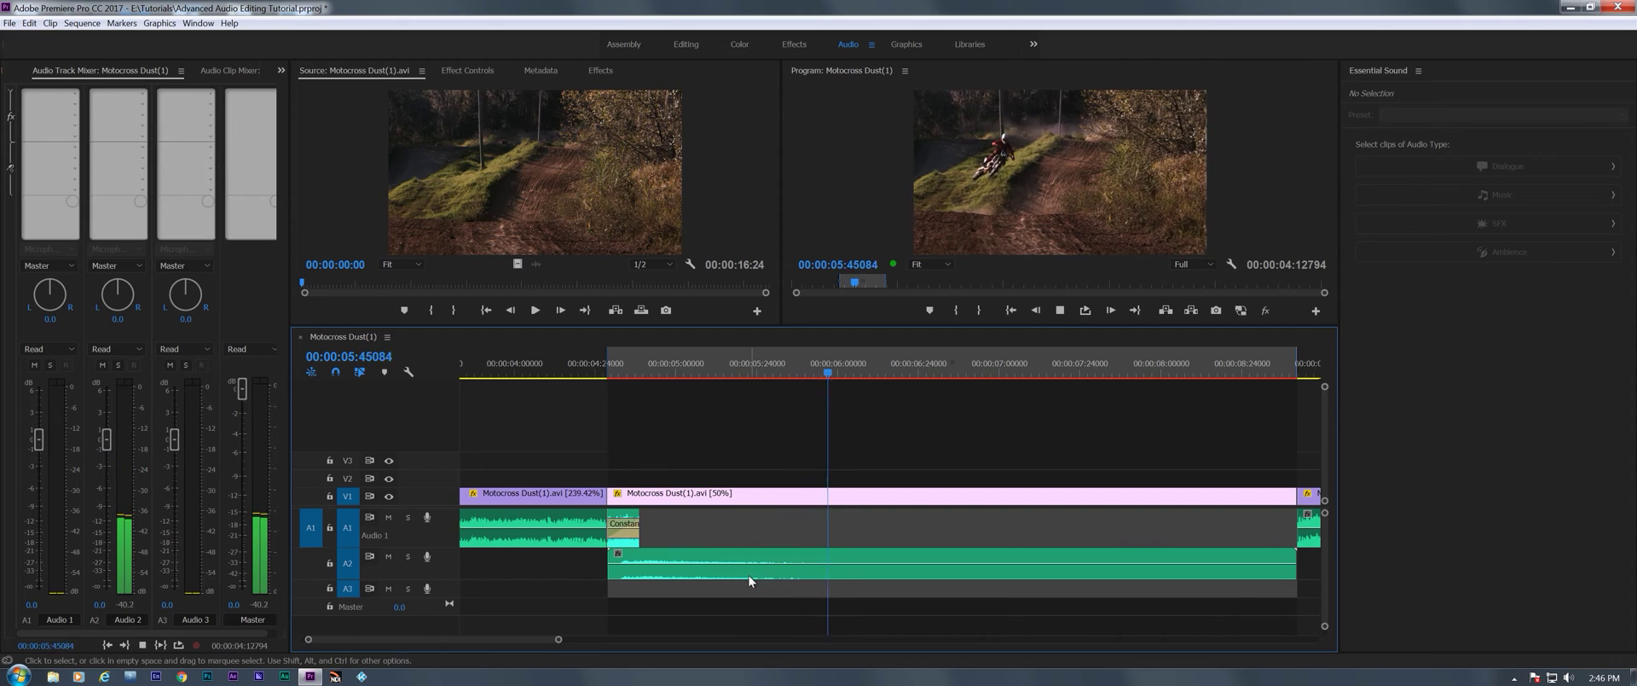
key(space)
click(568, 358)
key(space)
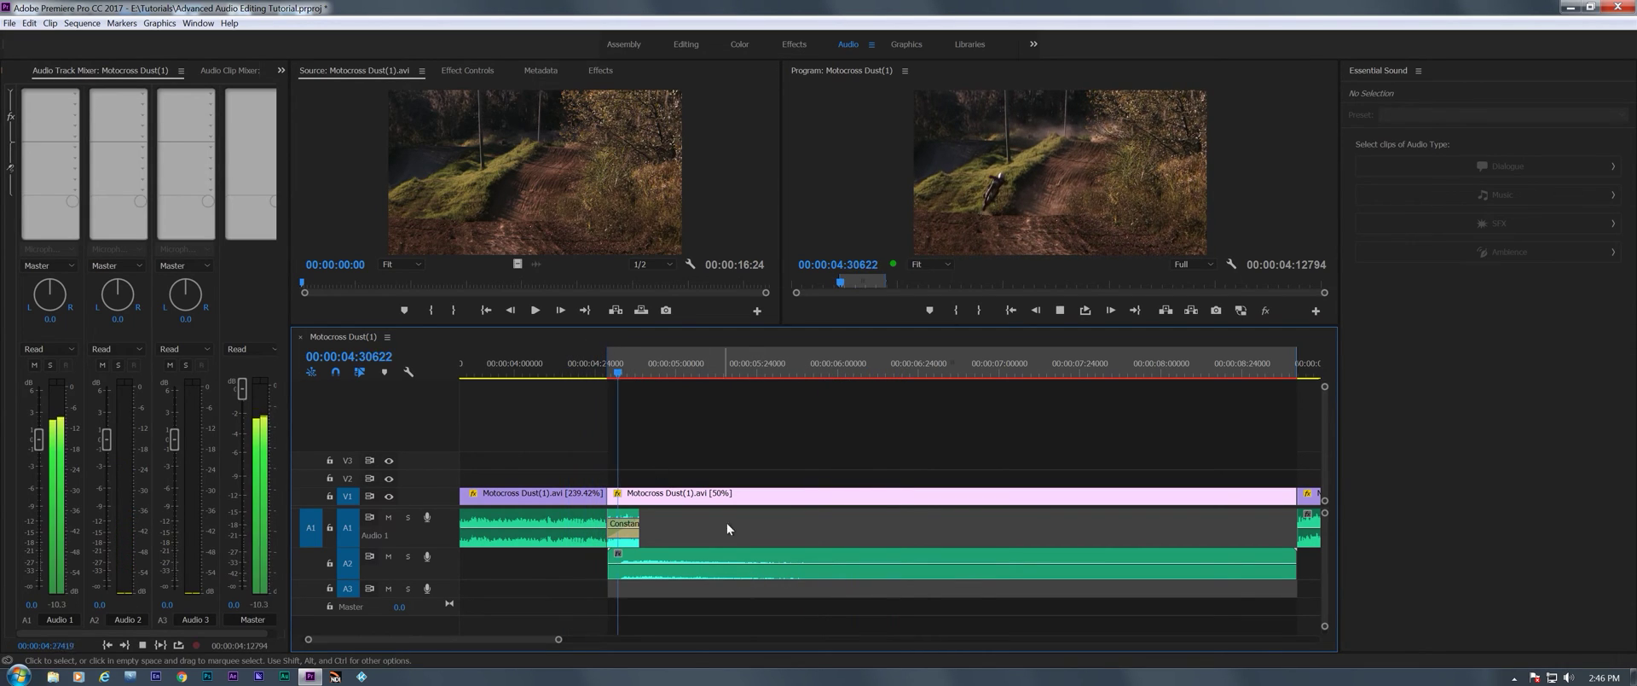
Boost the REVERB.wav clip's gain with Adjust Gain by and preview it
right_click(700, 571)
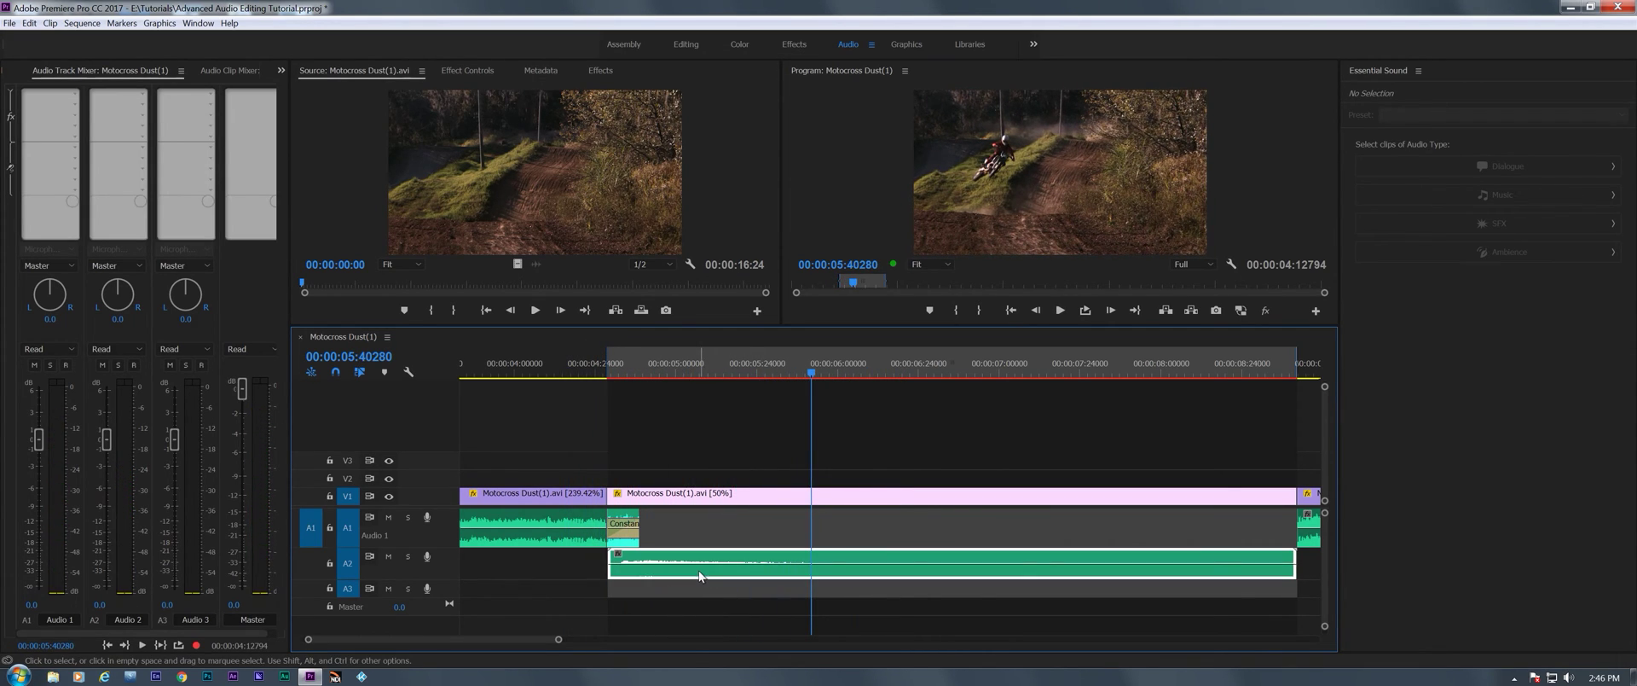
click(739, 451)
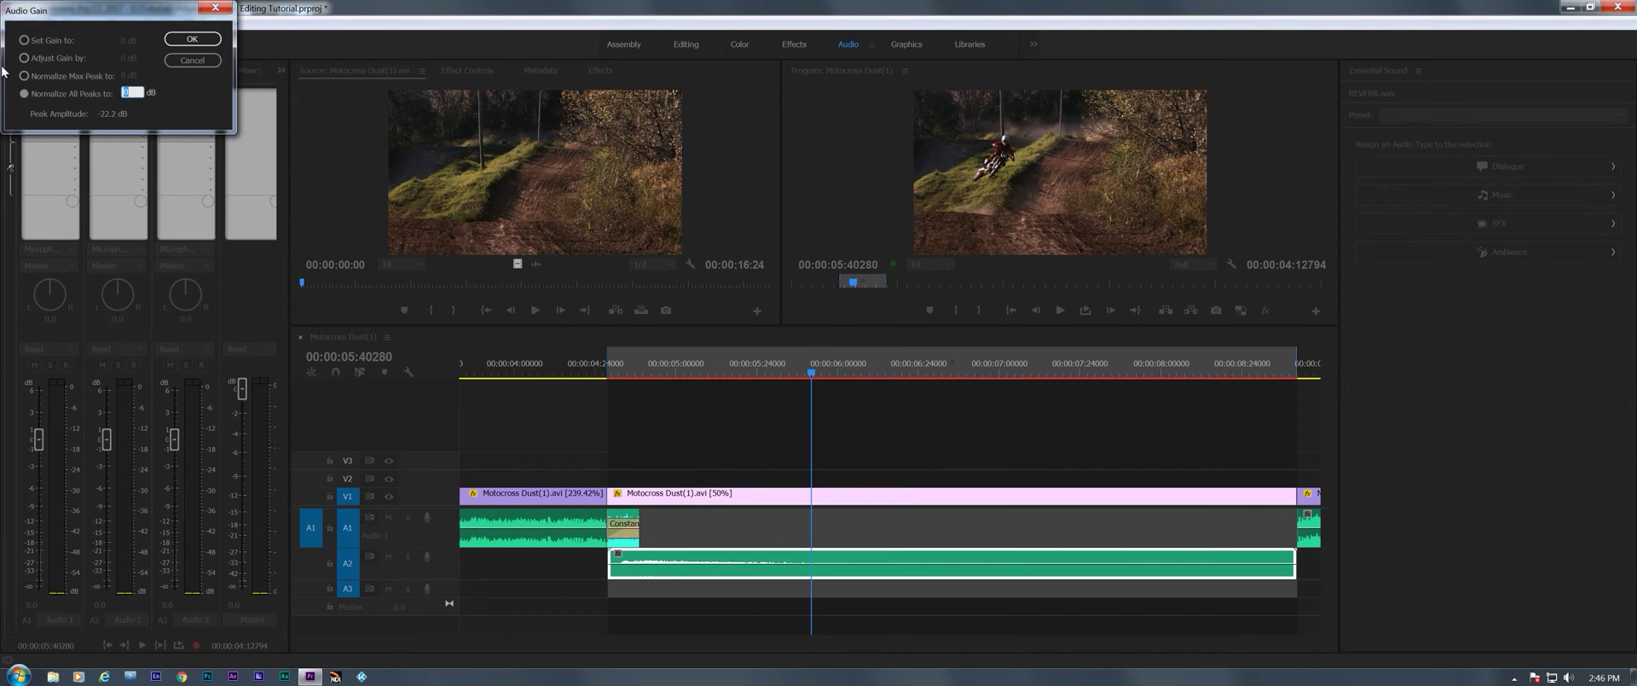
drag(79, 17, 653, 324)
click(582, 339)
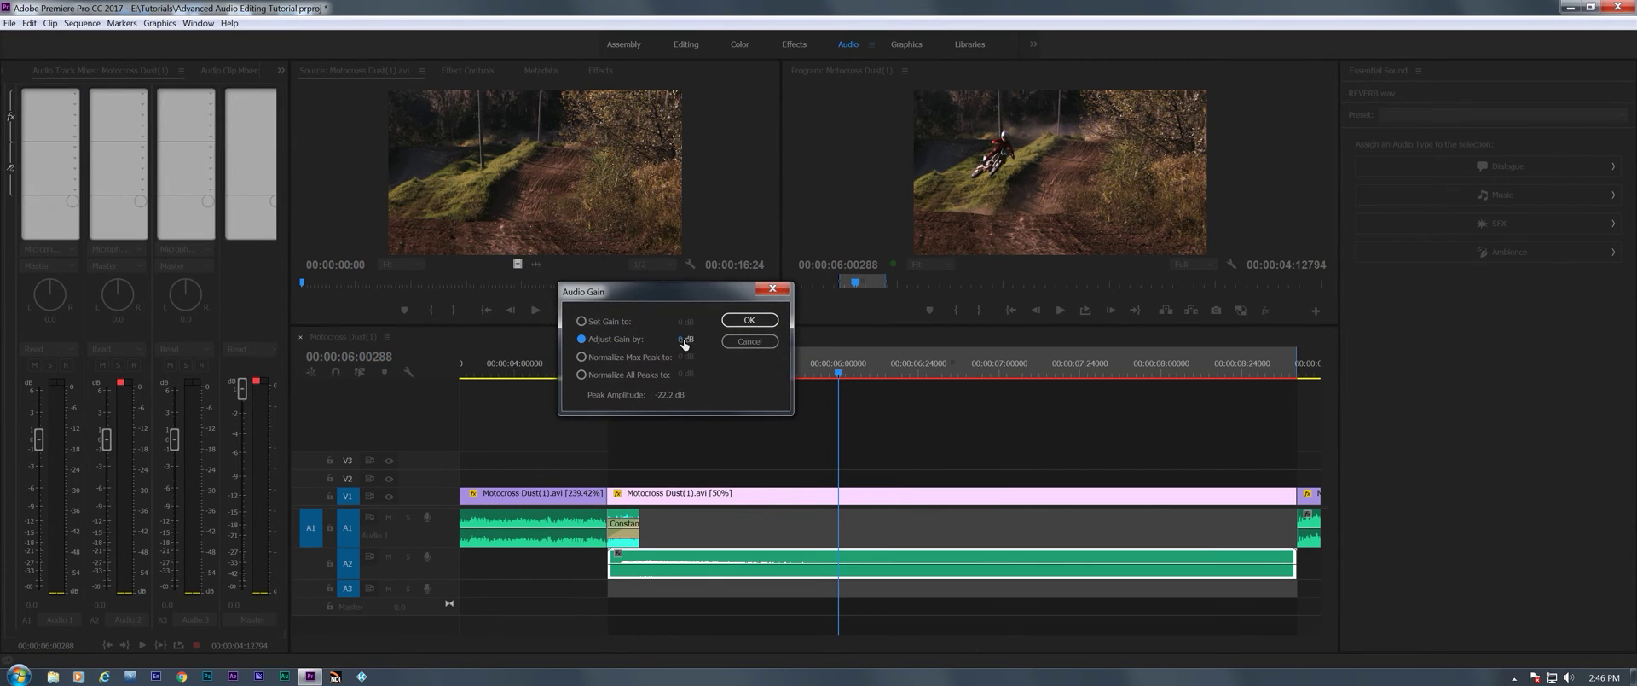
key(Return)
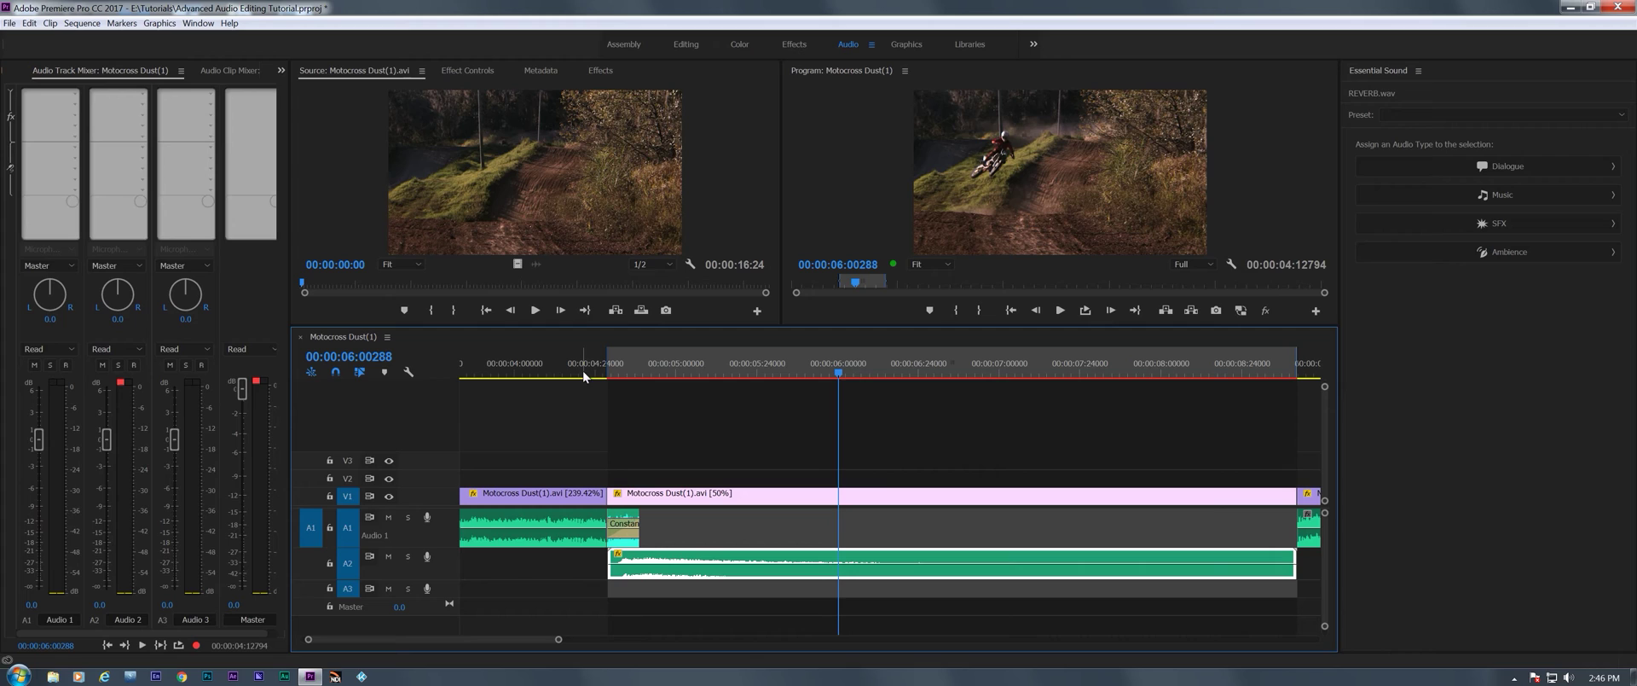
click(571, 362)
key(space)
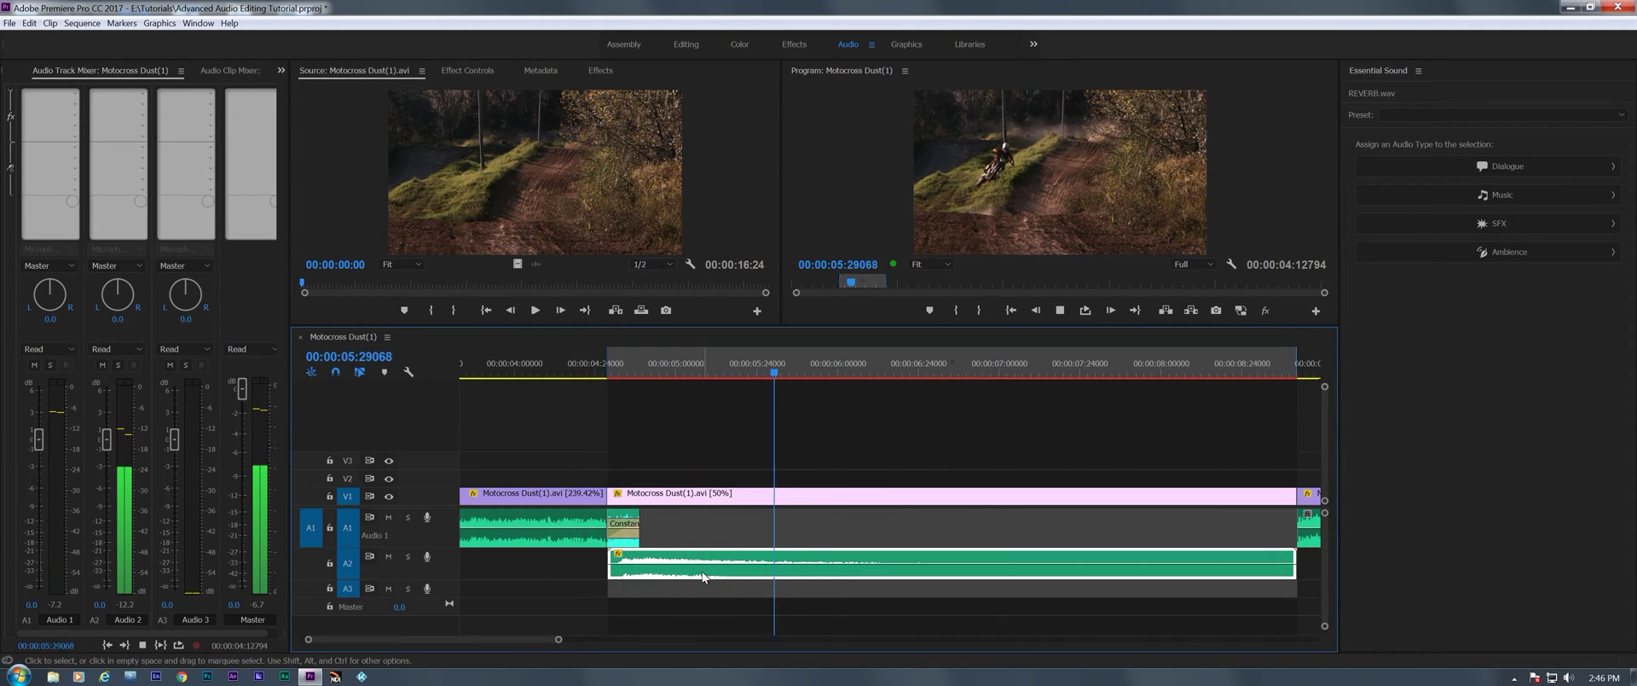
key(space)
Shift the reverb clip slightly earlier and trim its end to 00:00:06:37884
drag(620, 576, 609, 576)
click(565, 362)
key(space)
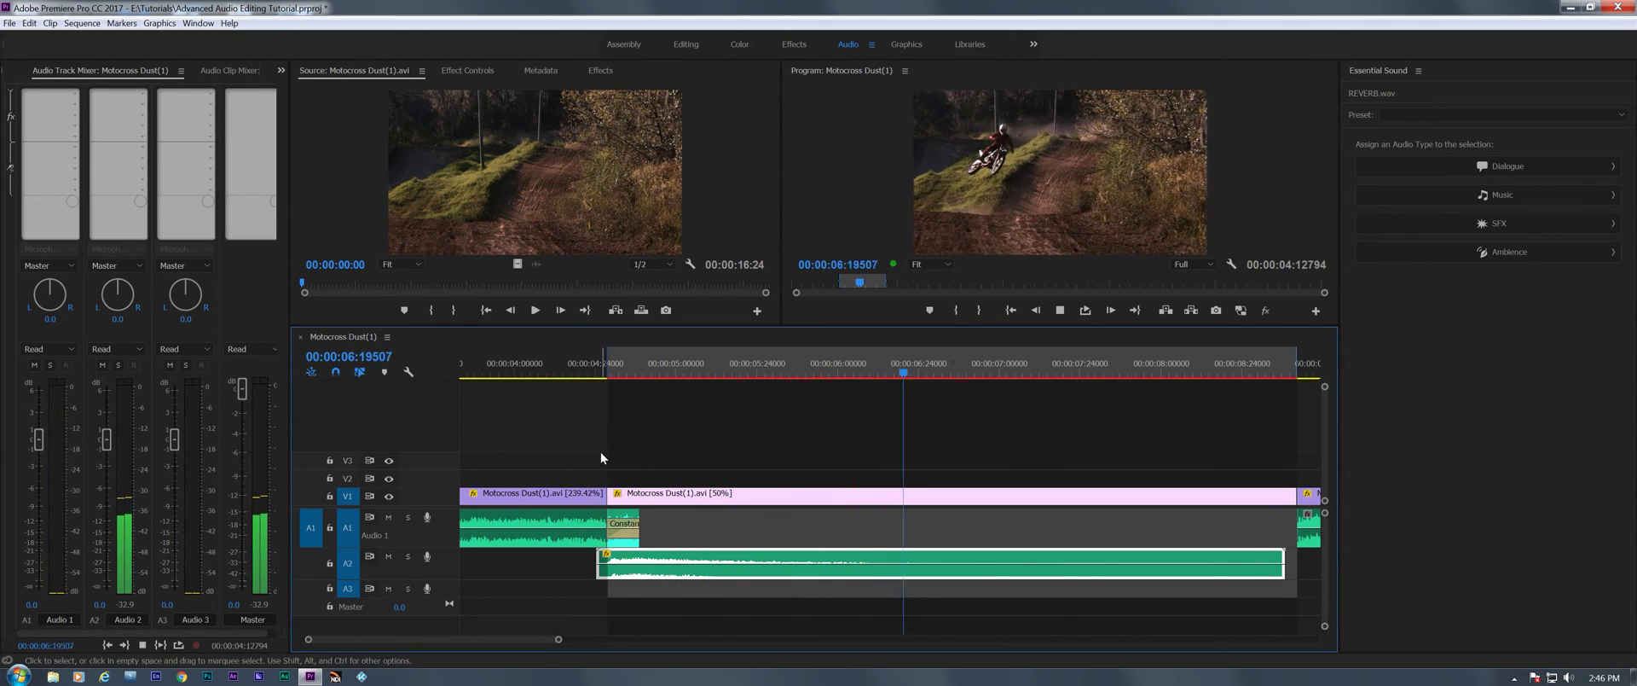
key(space)
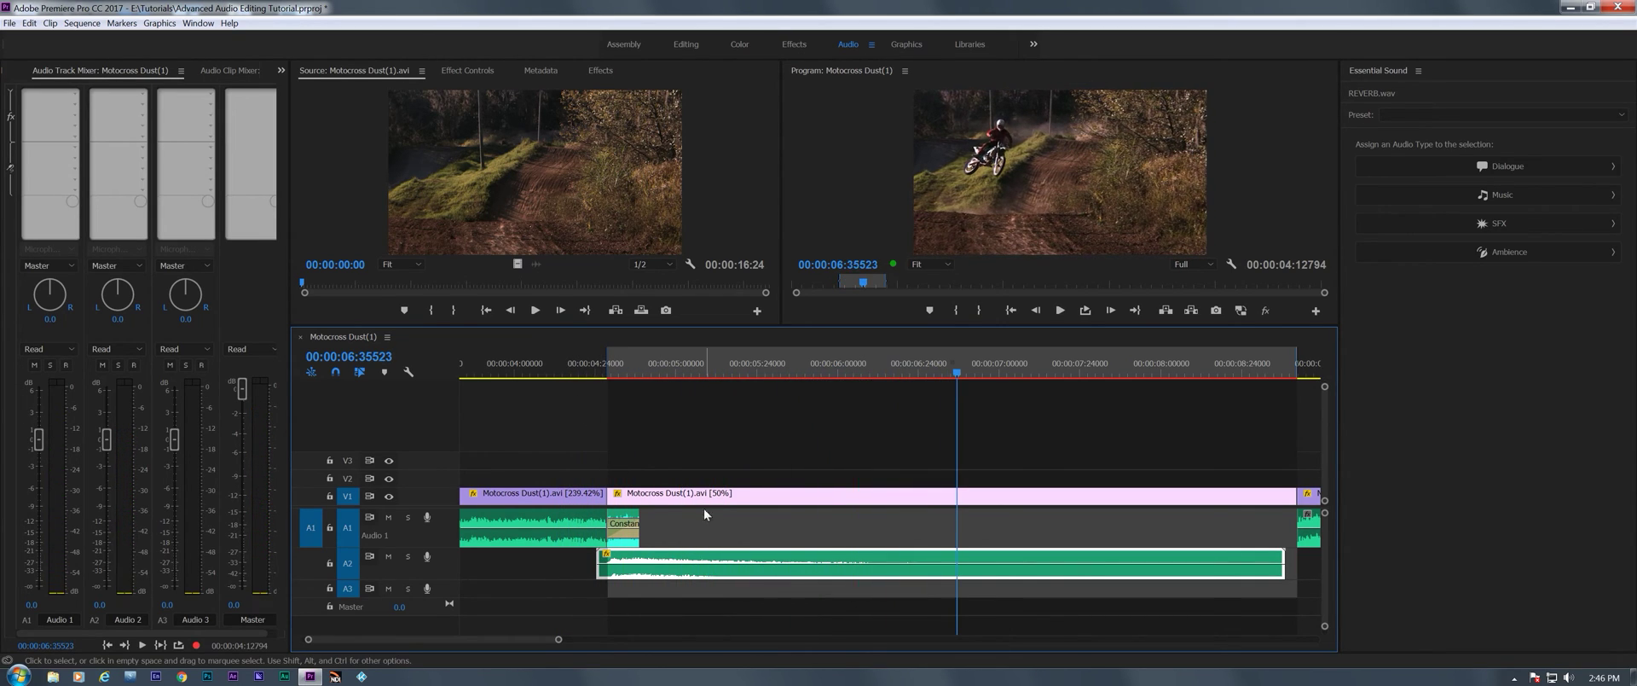
click(967, 375)
click(964, 380)
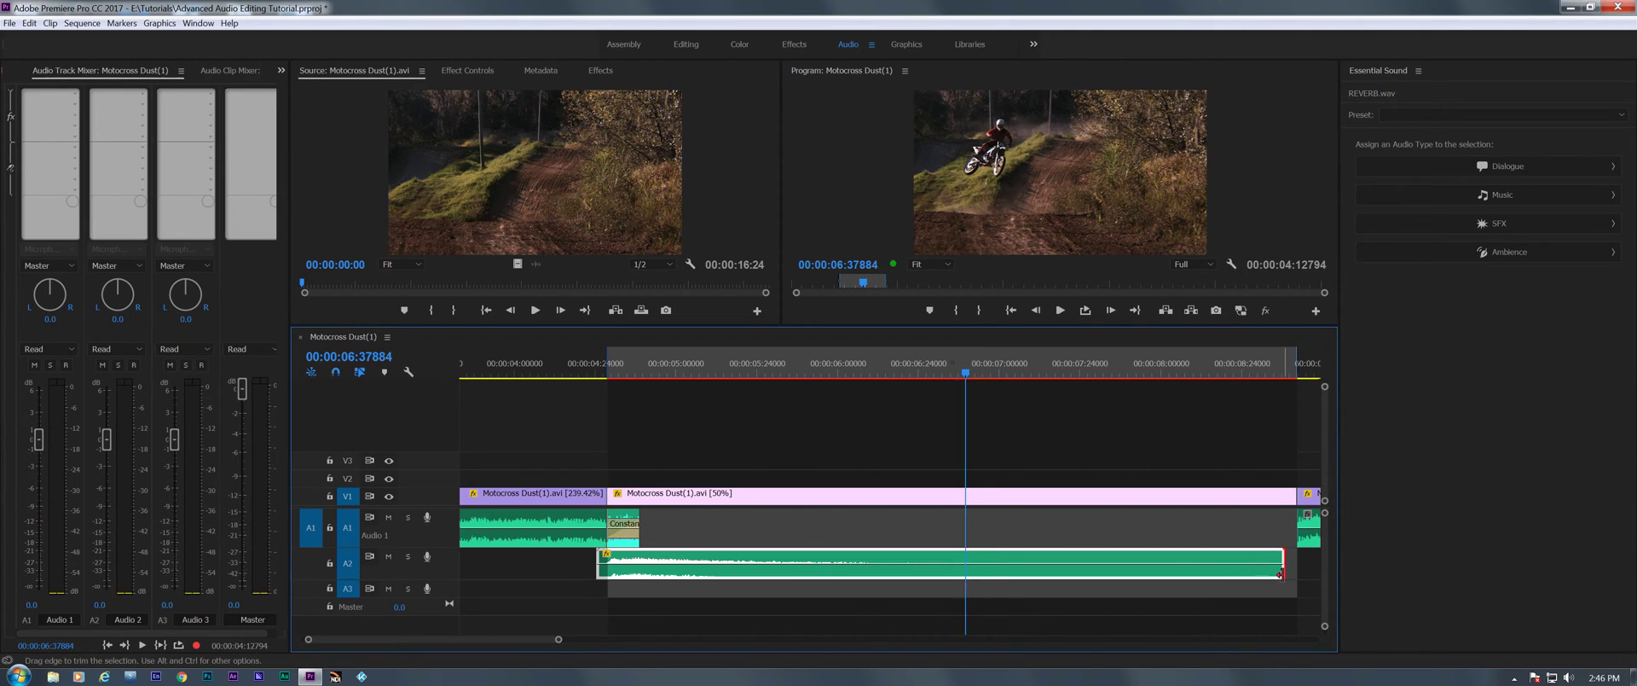
drag(1281, 573, 964, 573)
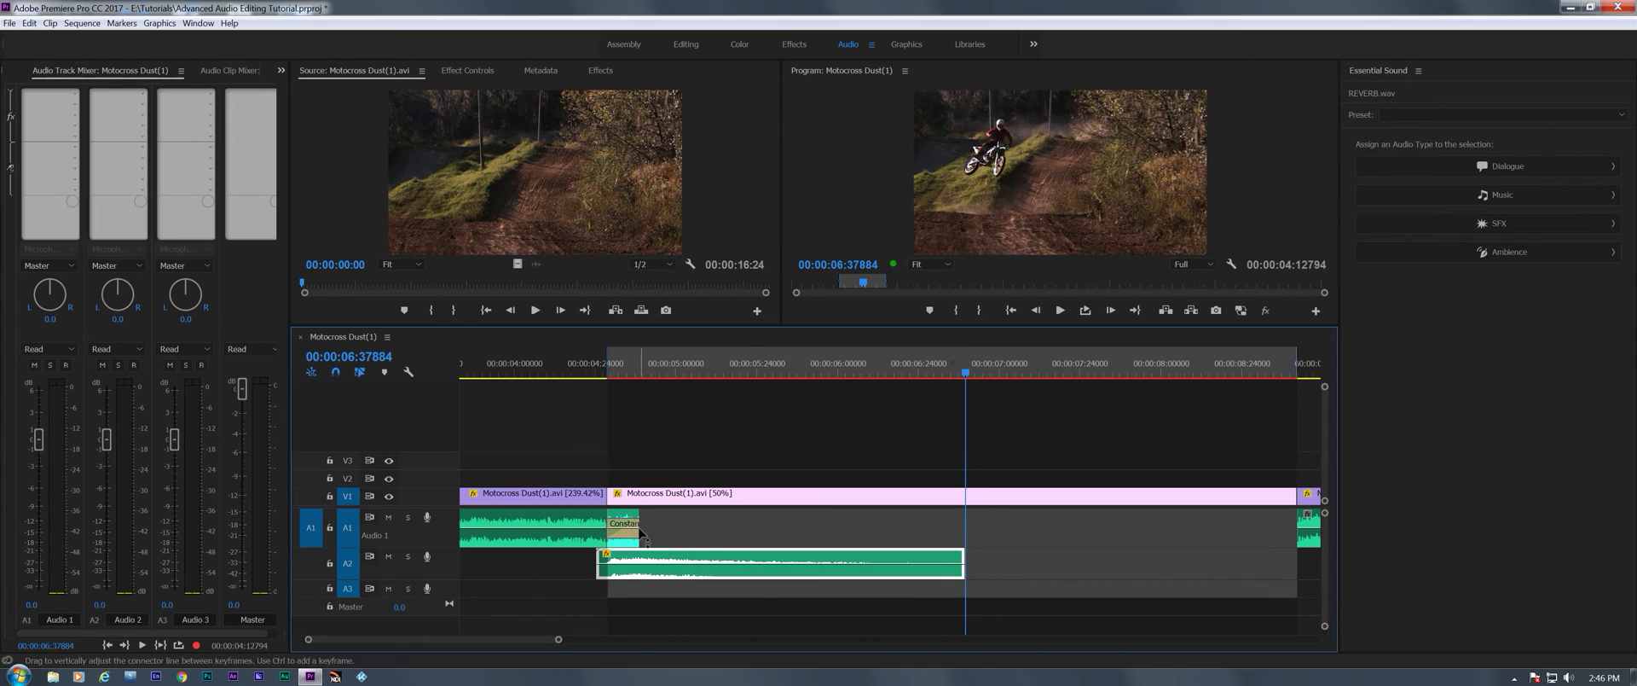
Clear the sequence in and out points and paste a copy of the reverb clip at the playhead
right_click(765, 361)
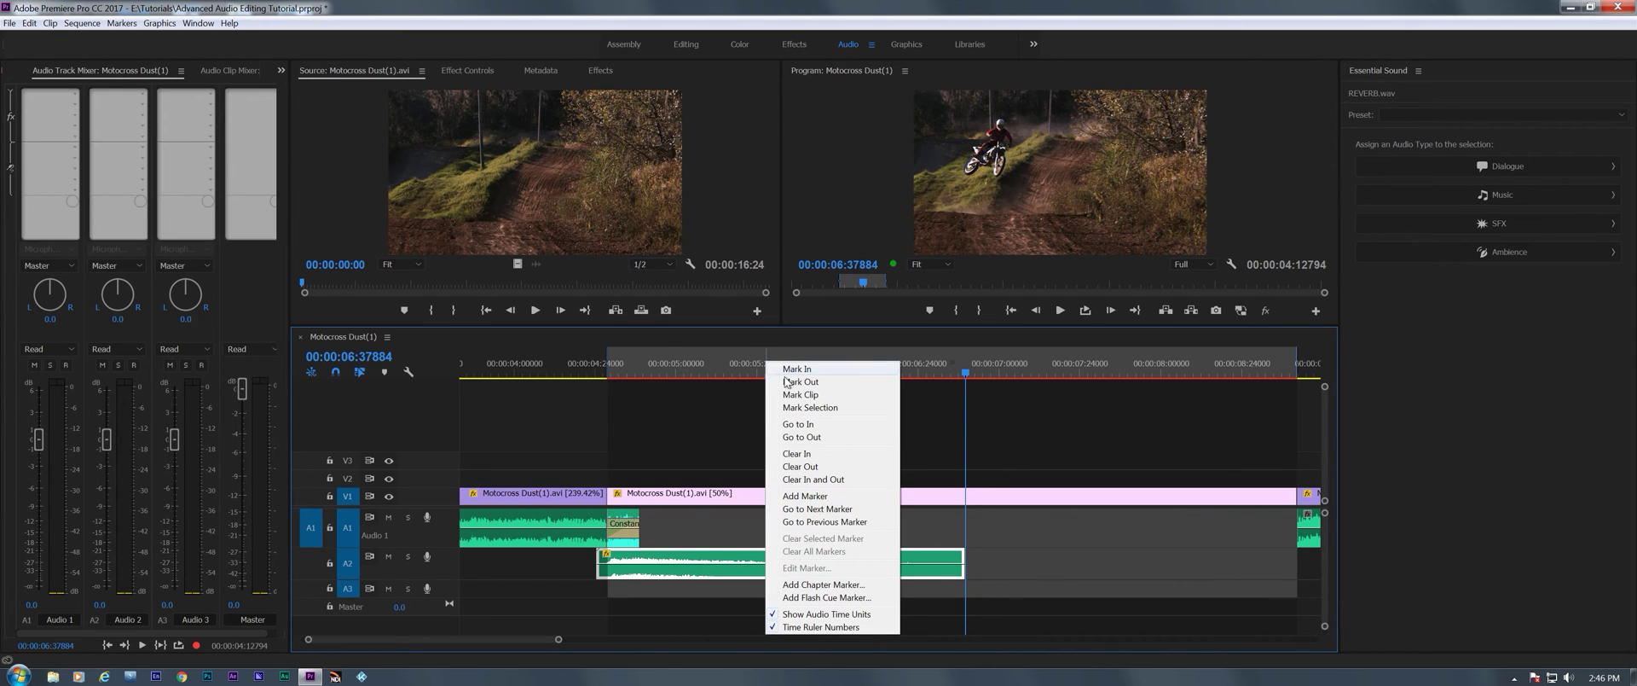
click(807, 480)
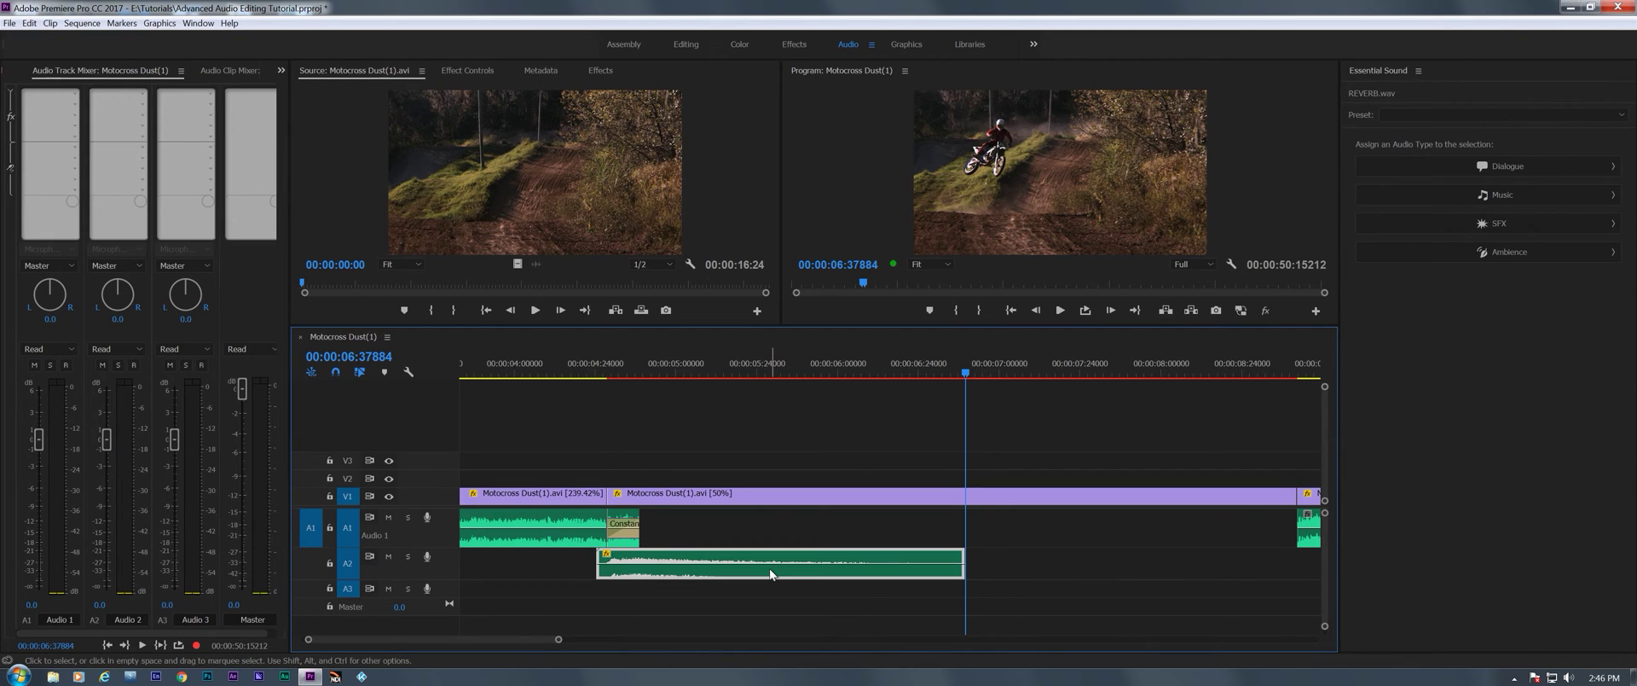
key(ctrl+v)
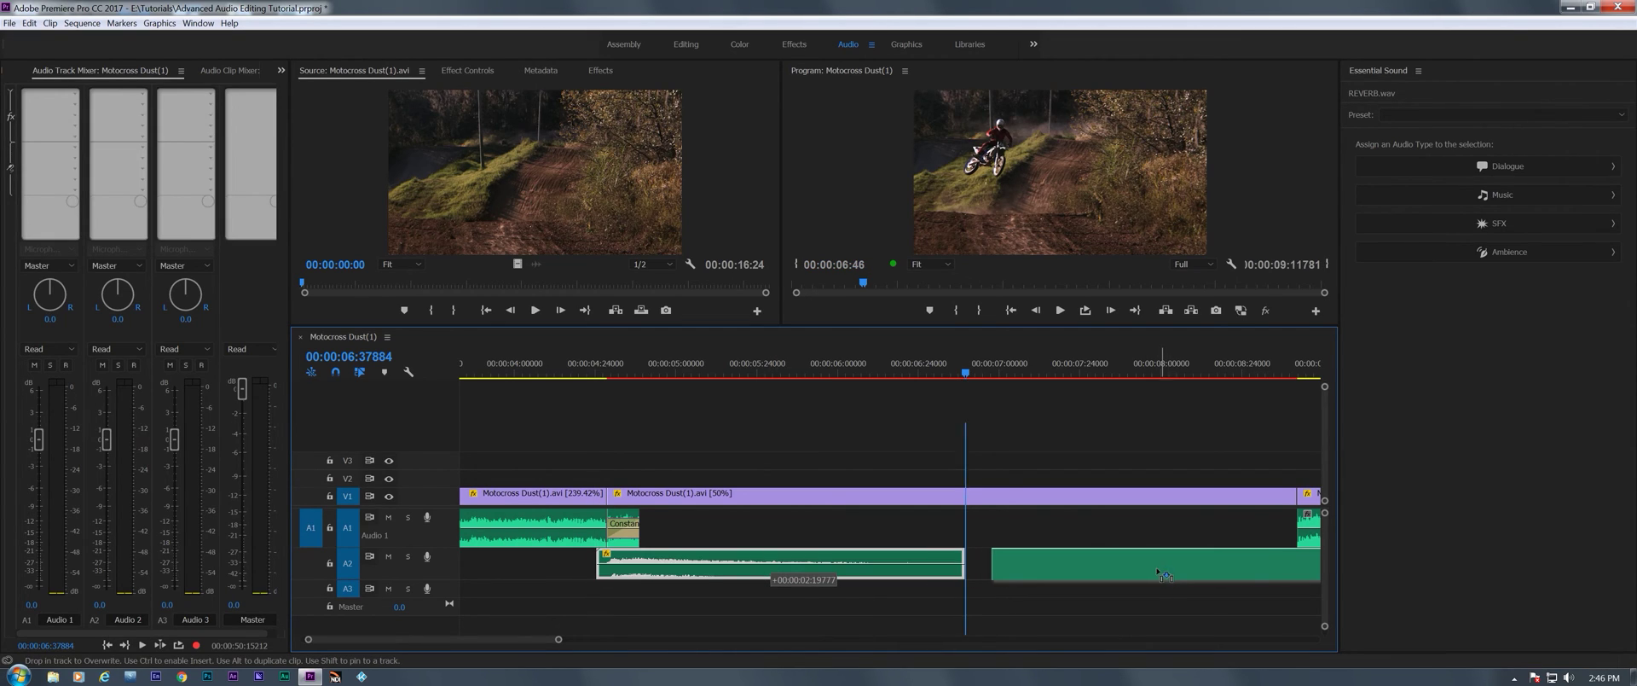
drag(561, 638, 613, 639)
Set the copied reverb clip to Reverse Speed in Speed/Duration
right_click(998, 570)
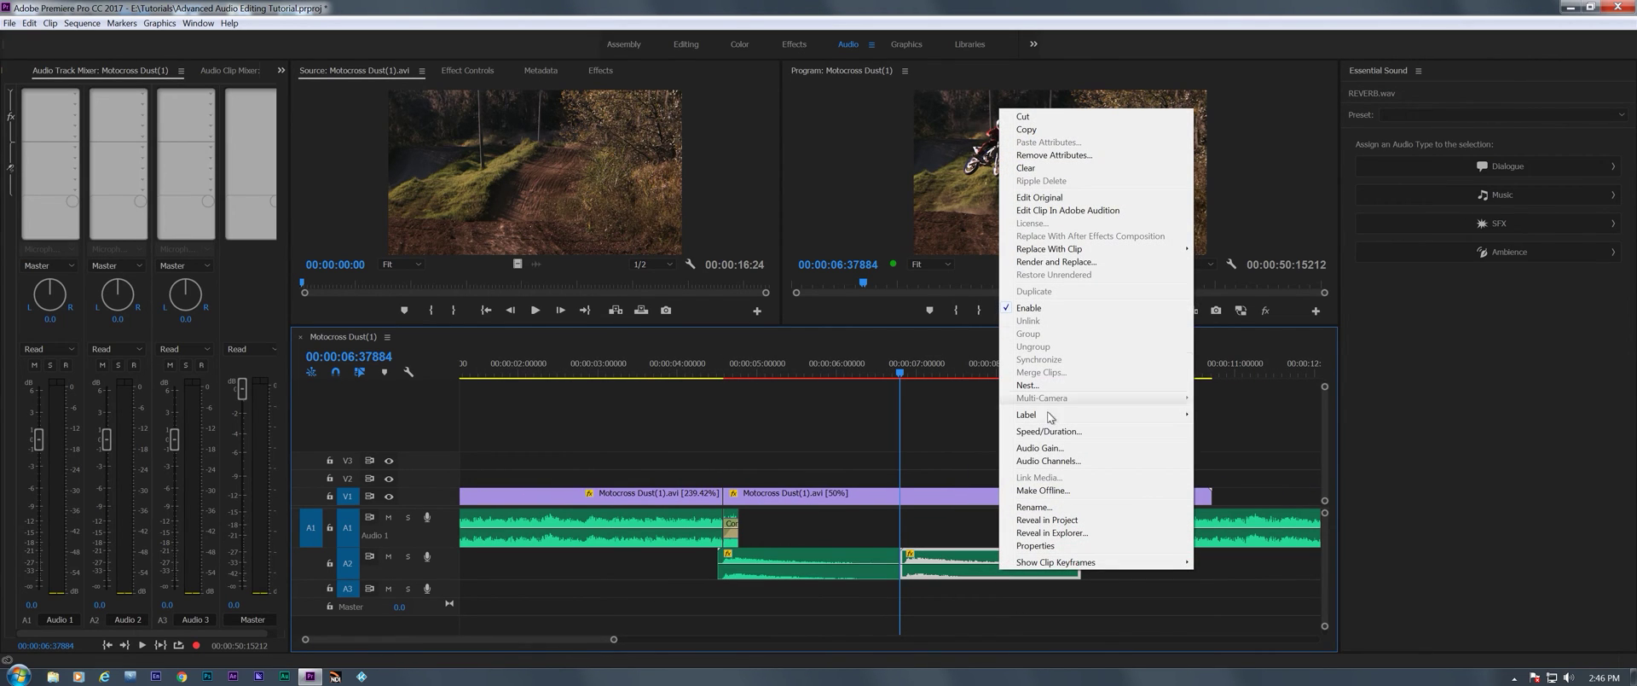
click(1047, 439)
click(734, 342)
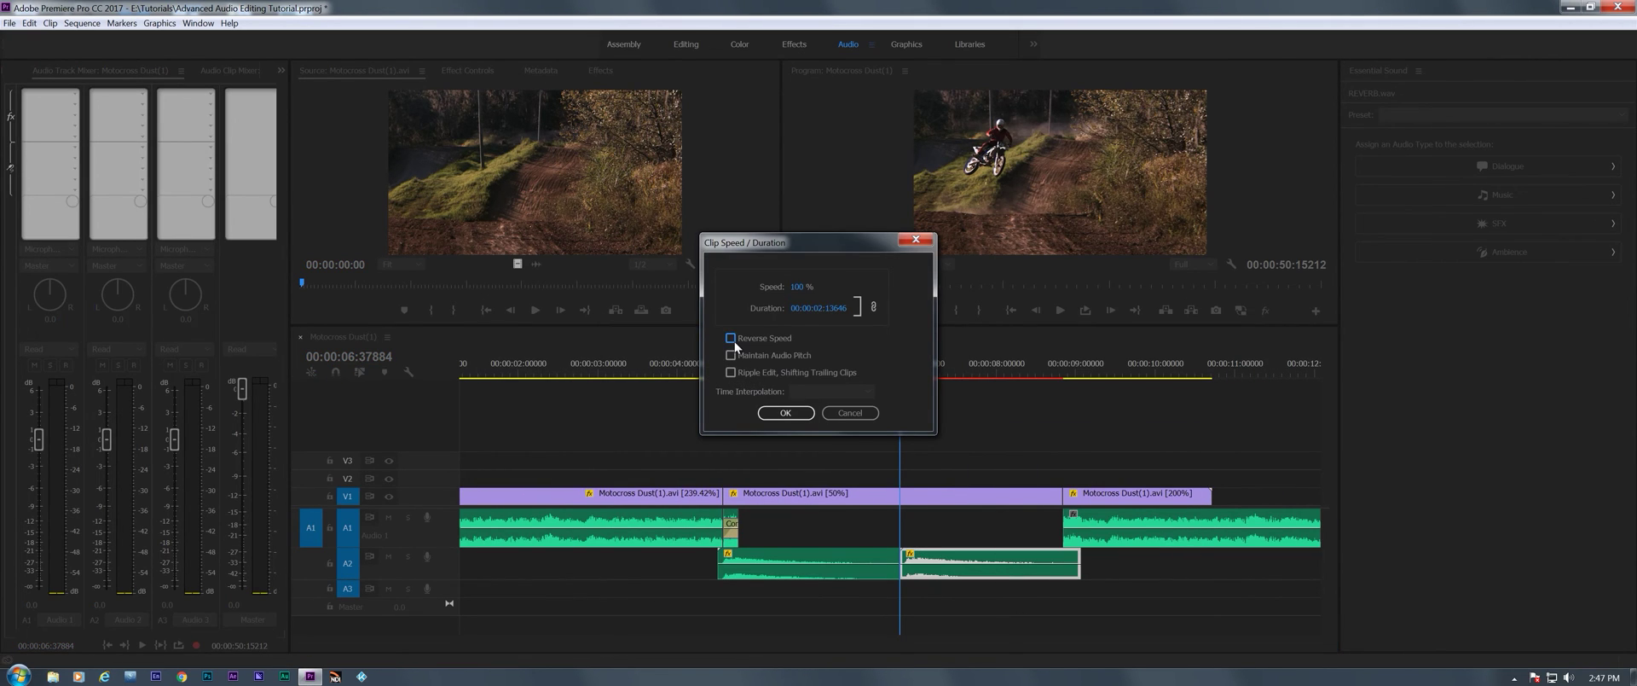
click(785, 413)
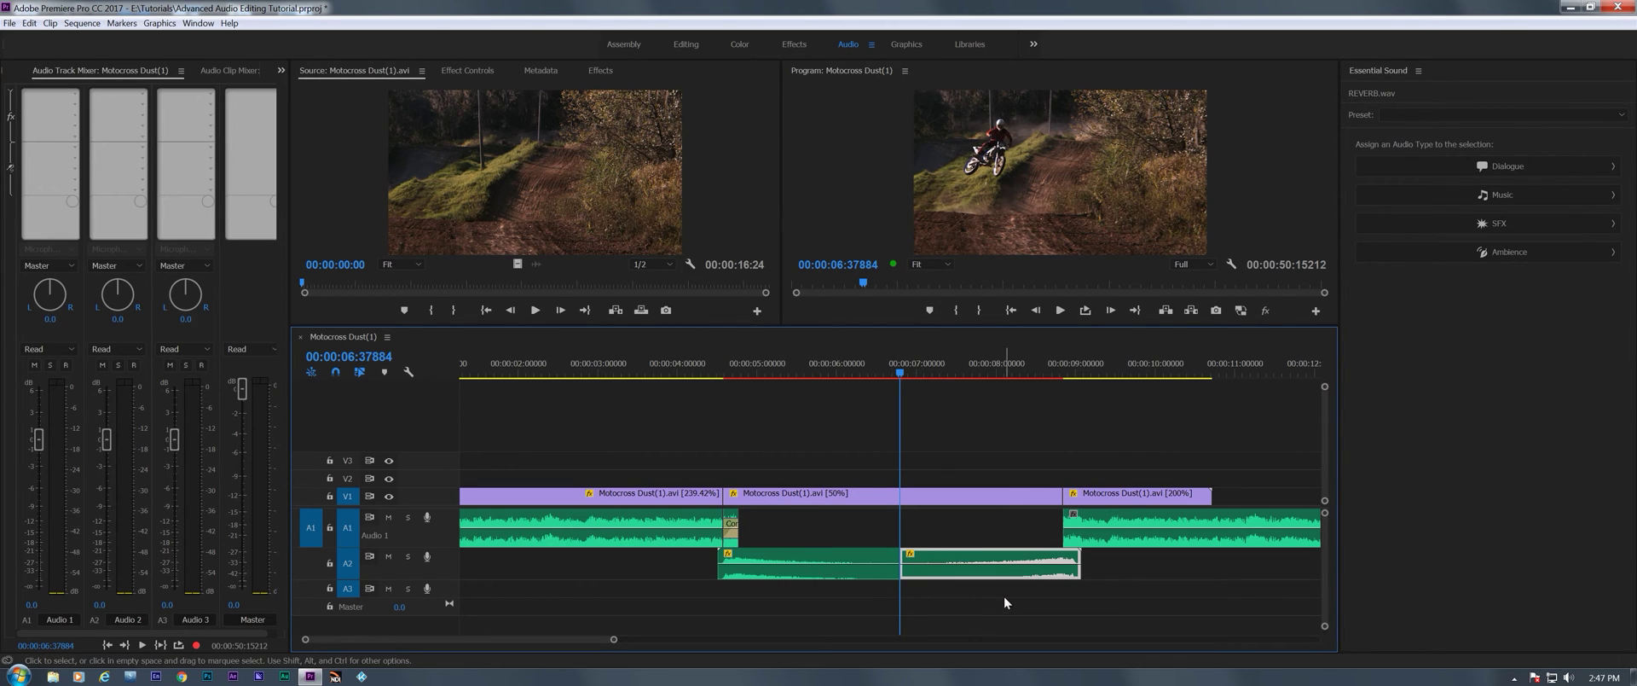
Position and trim the reversed reverb on A2 so it ends at the 200% clip
drag(1005, 576, 986, 576)
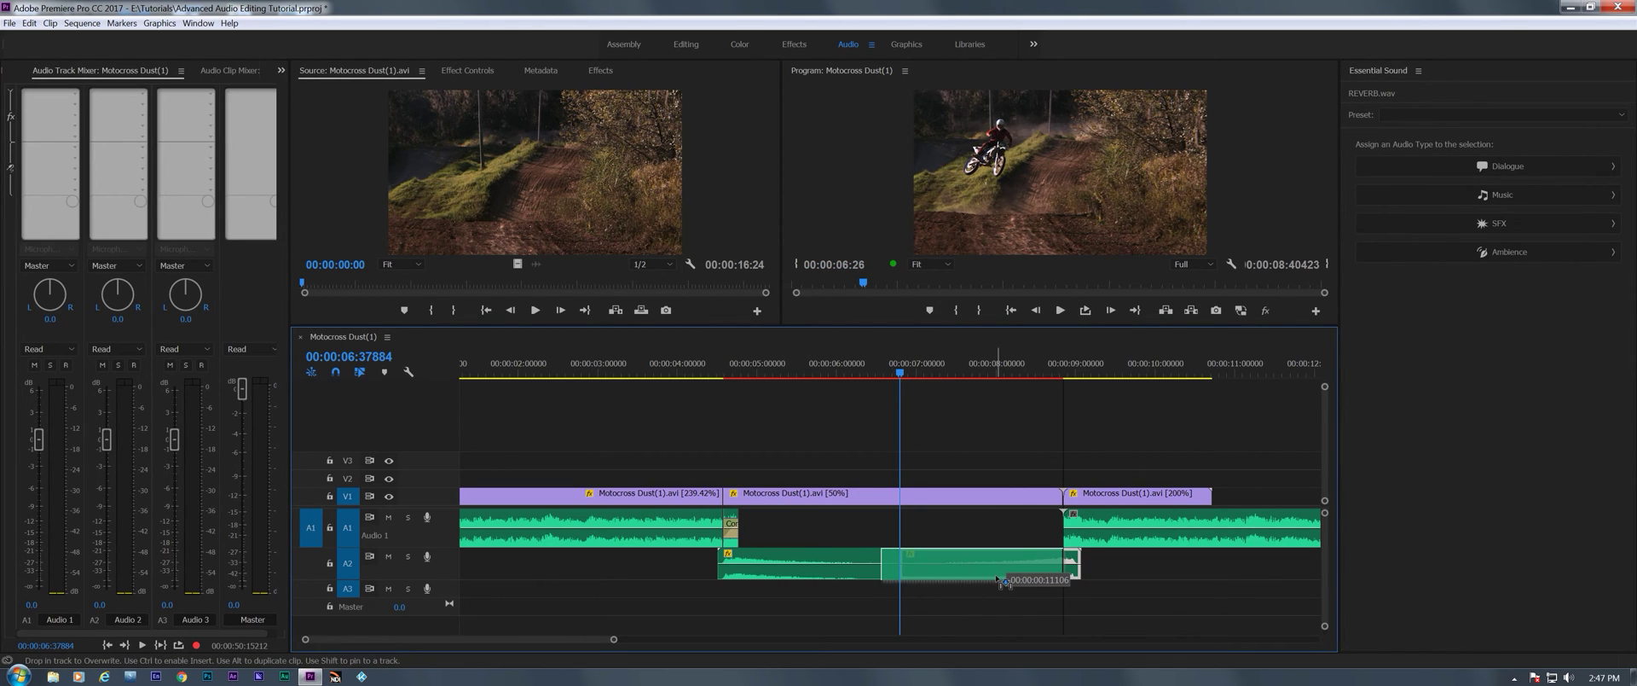
click(977, 377)
key(space)
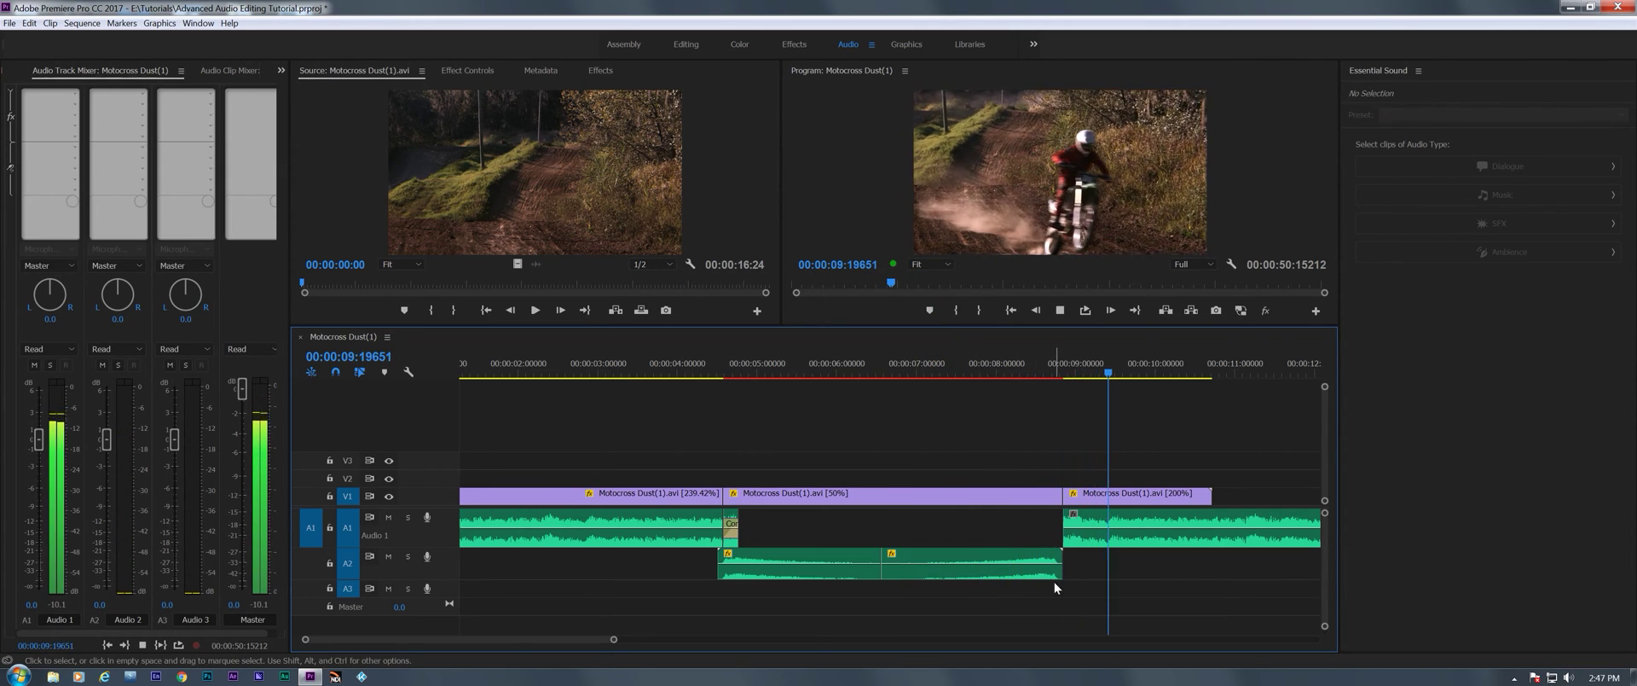
key(space)
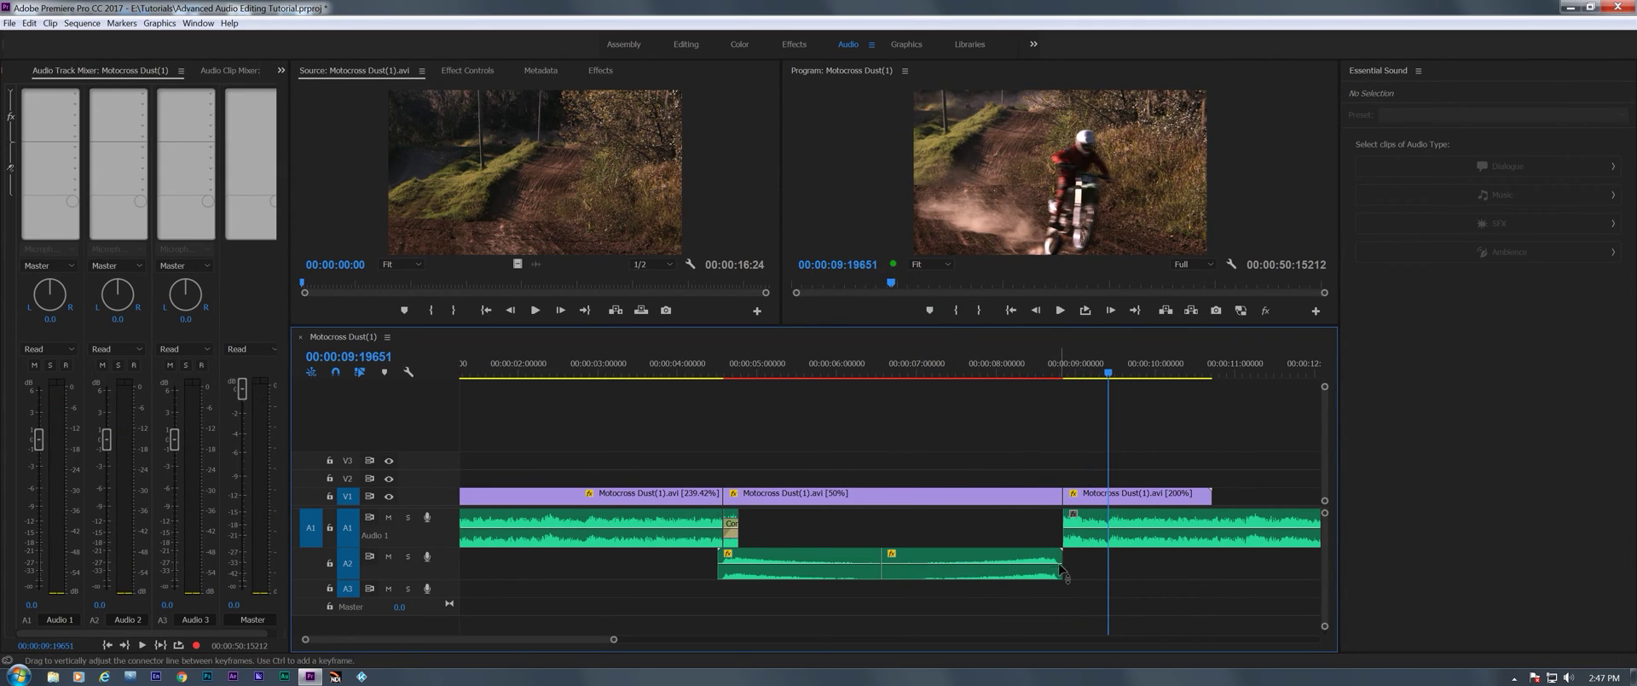
drag(1058, 569, 1052, 574)
drag(951, 572, 882, 566)
key(Home)
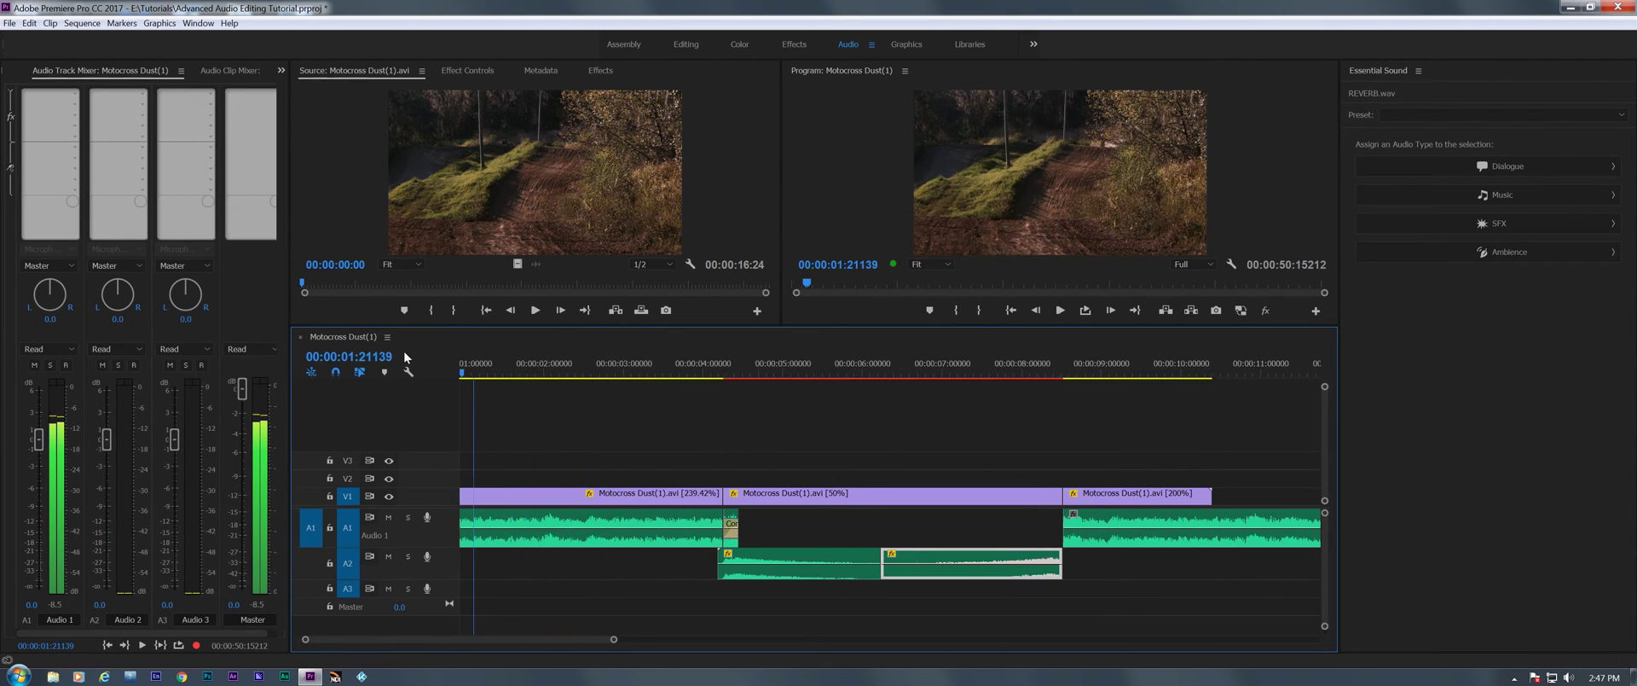
key(space)
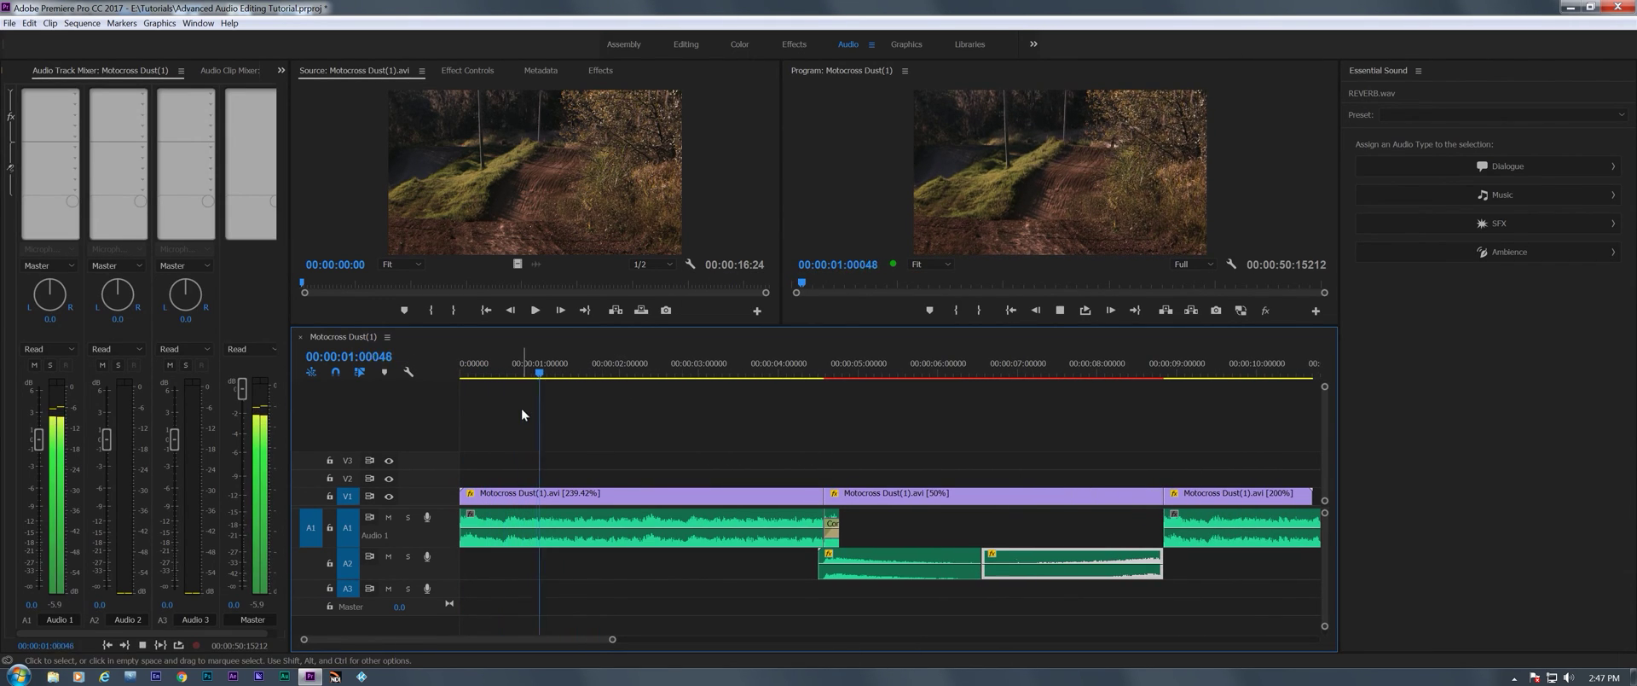
drag(850, 325, 848, 439)
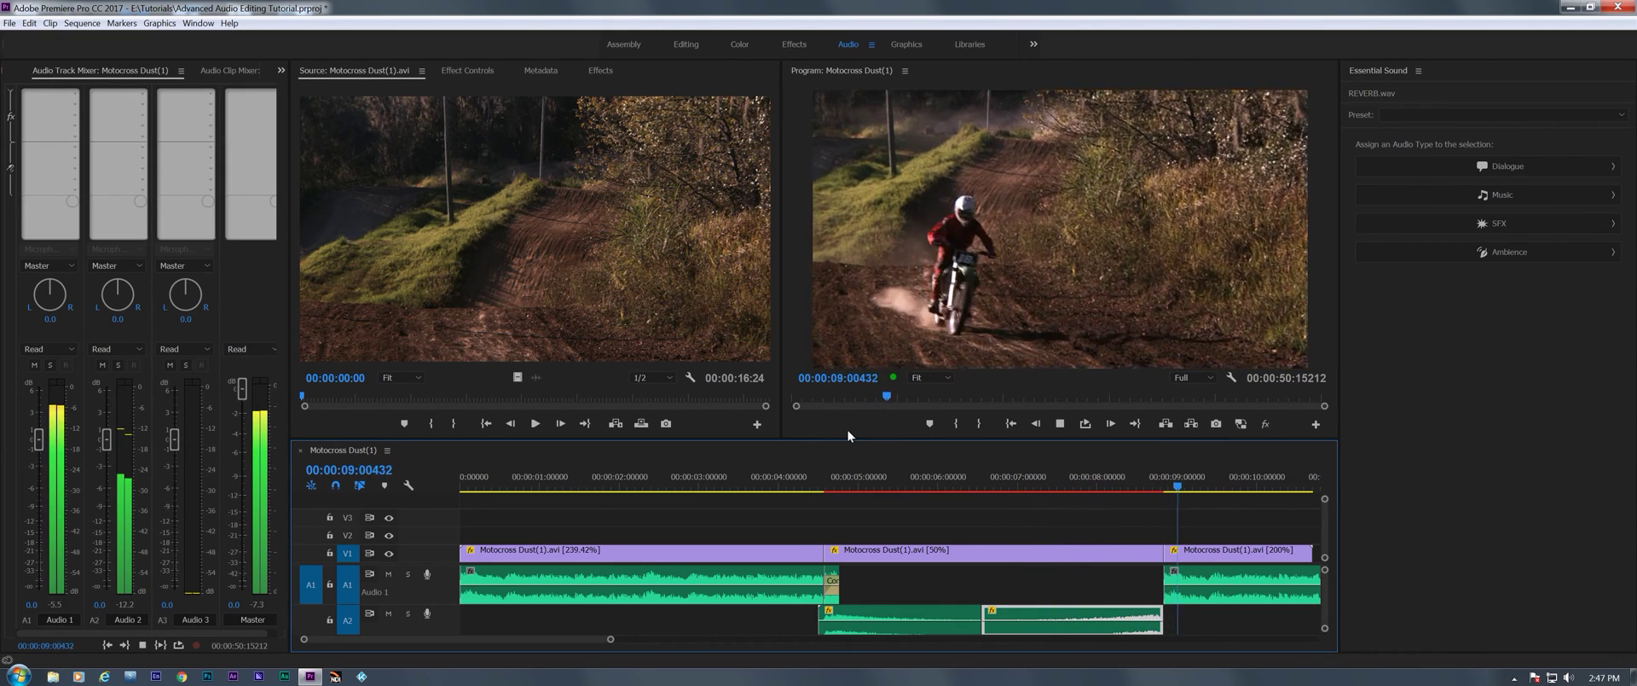
key(space)
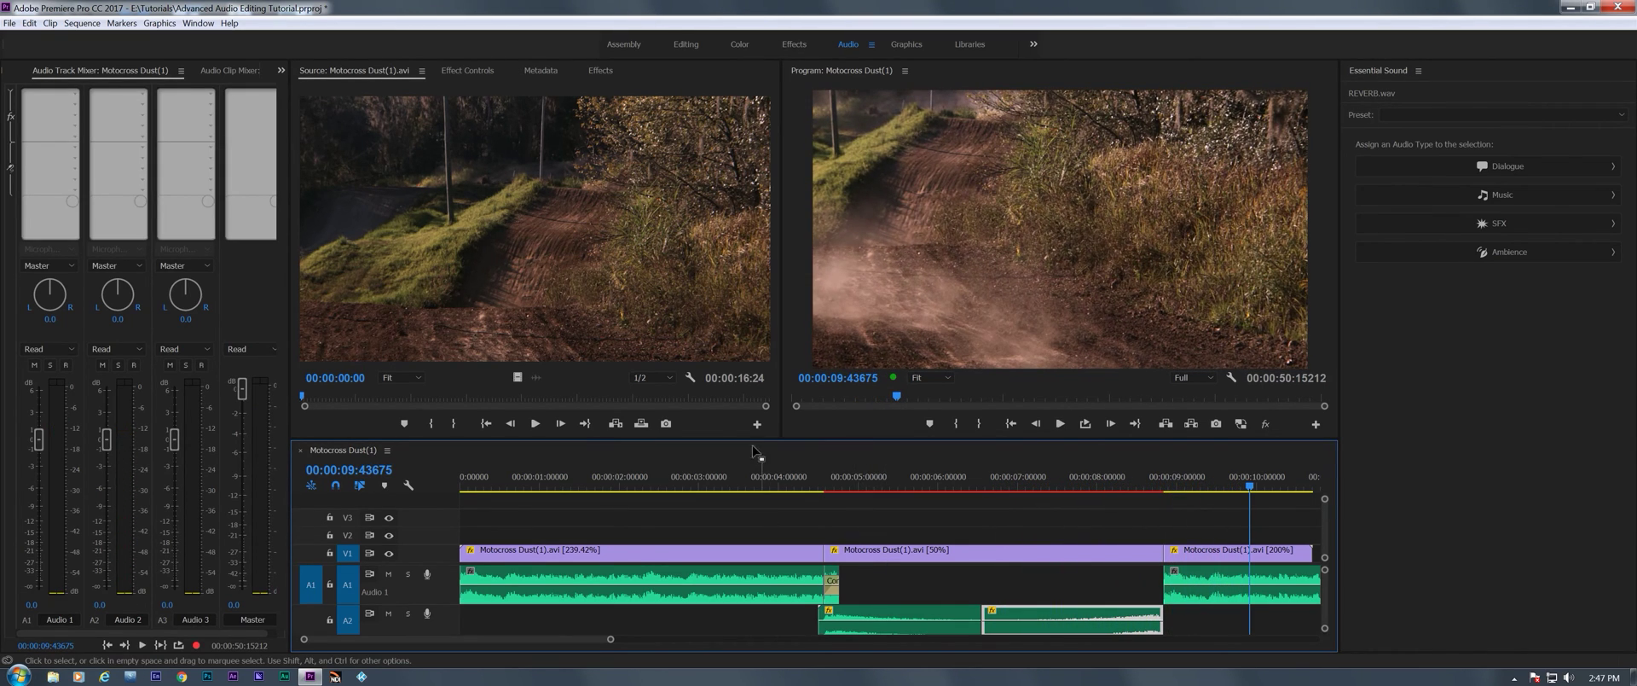
drag(725, 440, 721, 369)
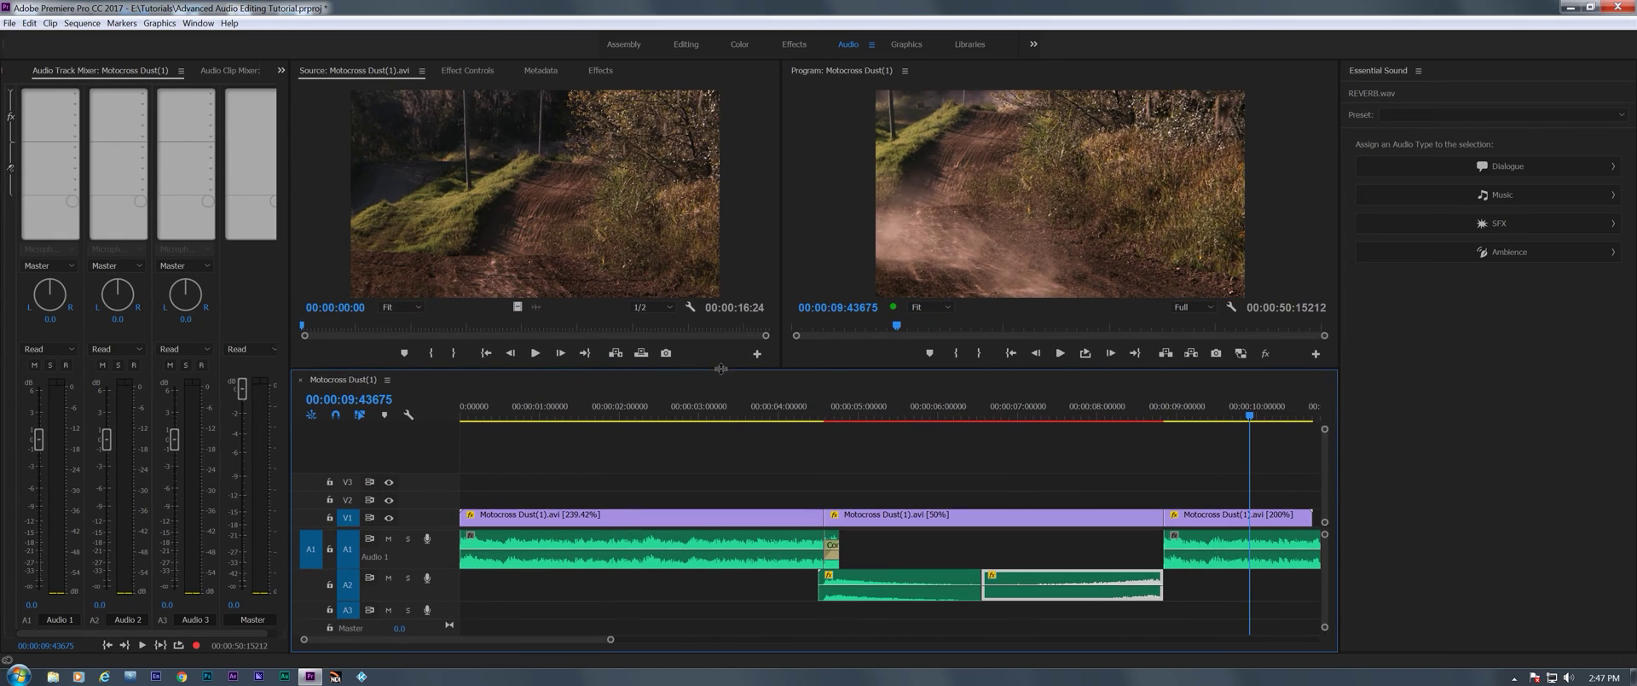
In the Assembly workspace, place Transition Descend 26.Wav on A3 and cut it off at 9 seconds
click(624, 43)
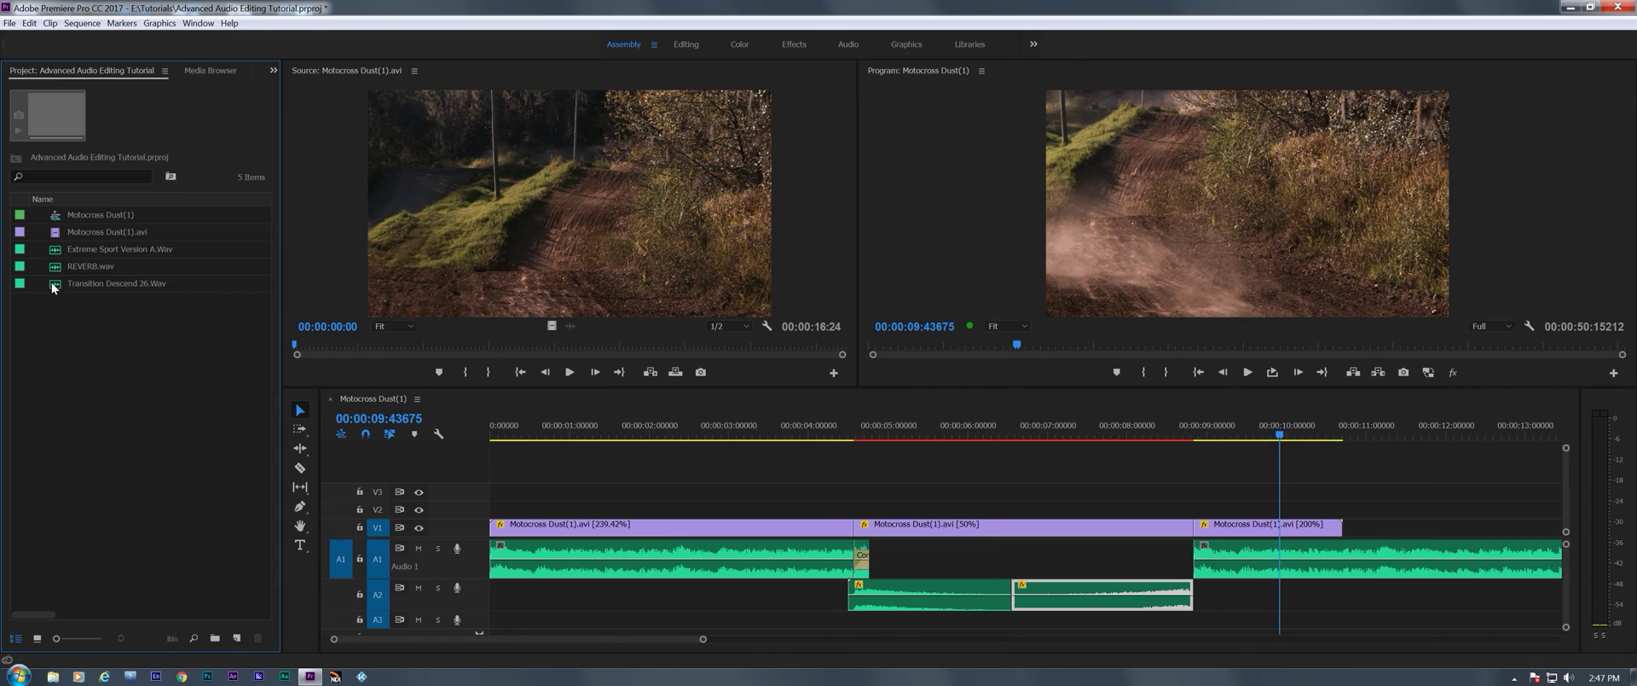
drag(55, 287, 845, 623)
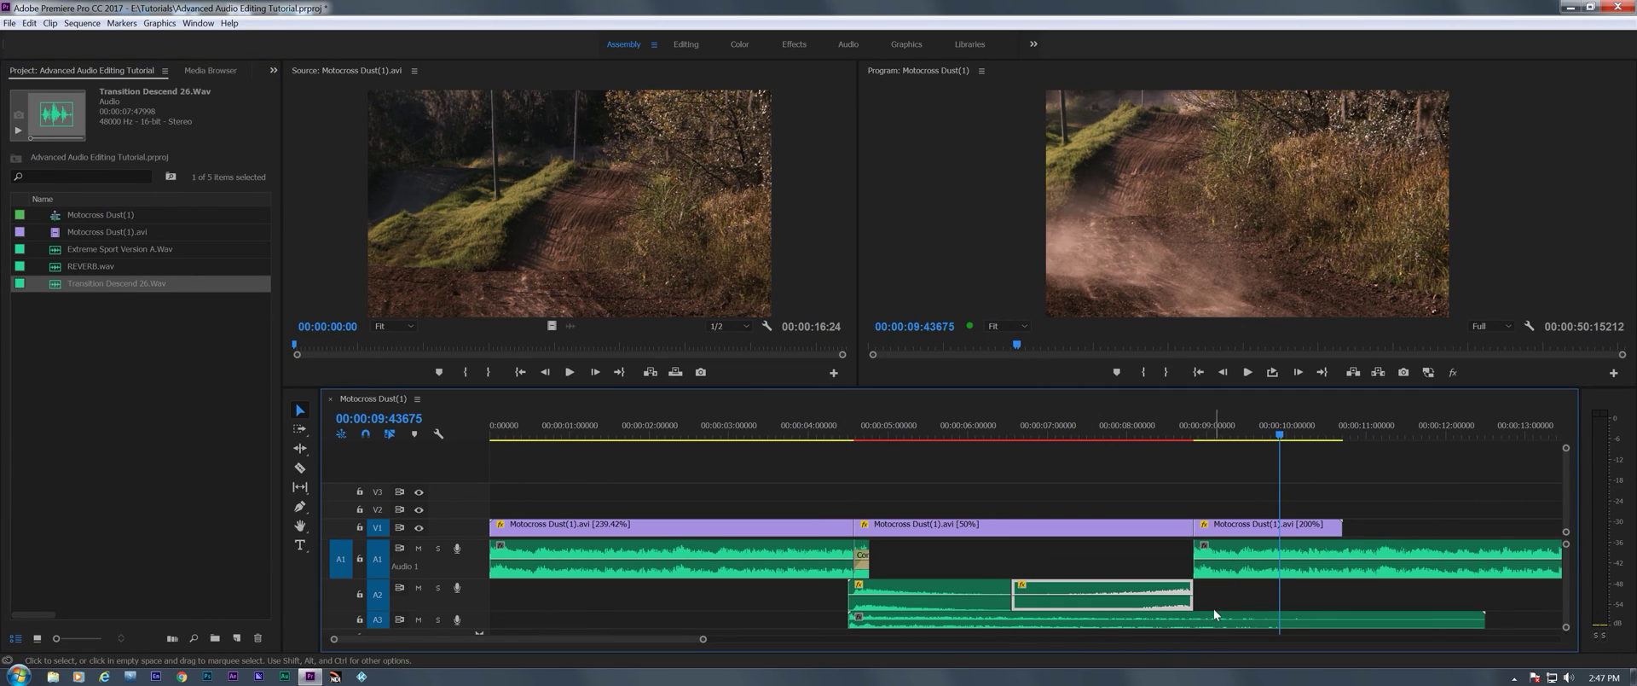
key(c)
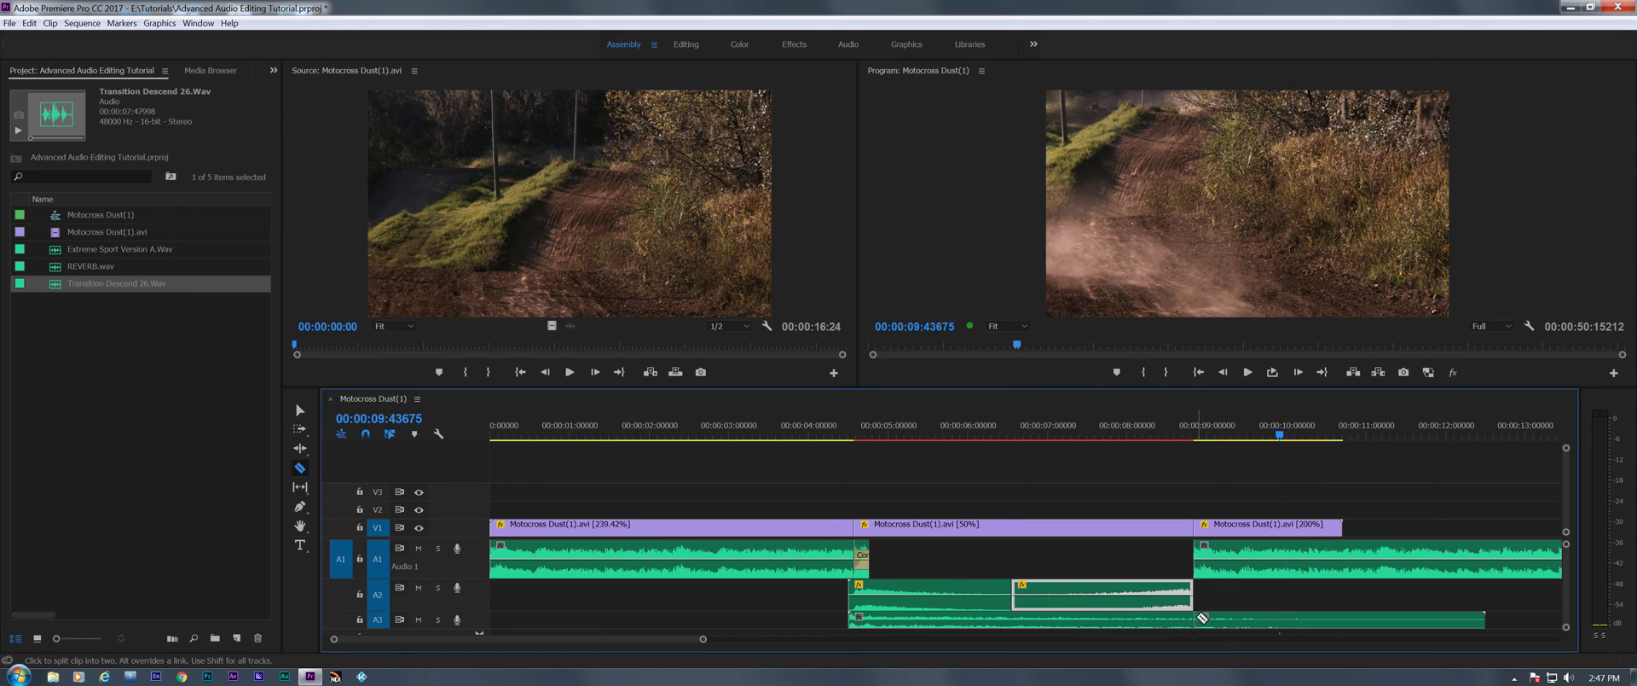
click(1203, 618)
key(v)
click(1244, 621)
key(Delete)
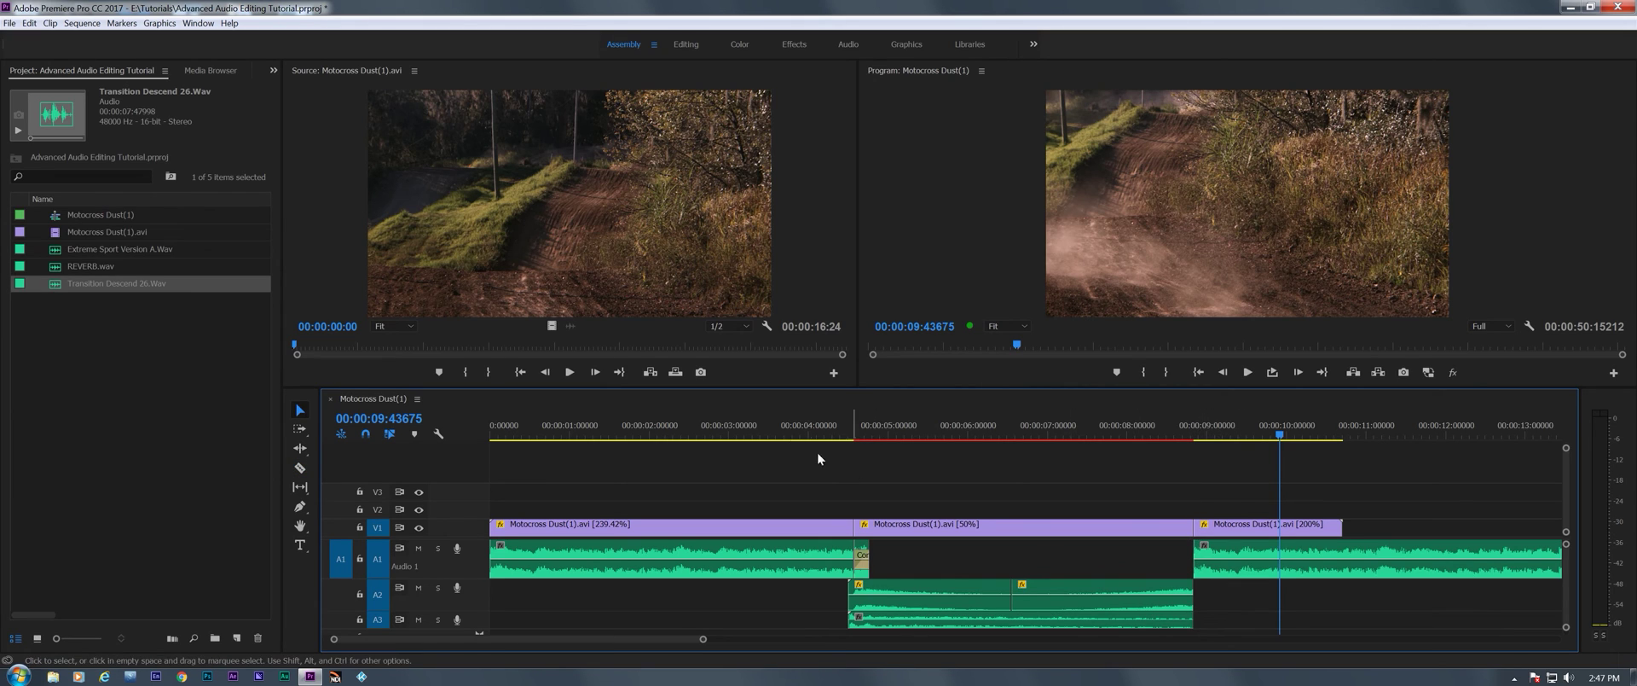
Preview the transition with the whoosh, then return the playhead to the sequence start
click(780, 432)
key(space)
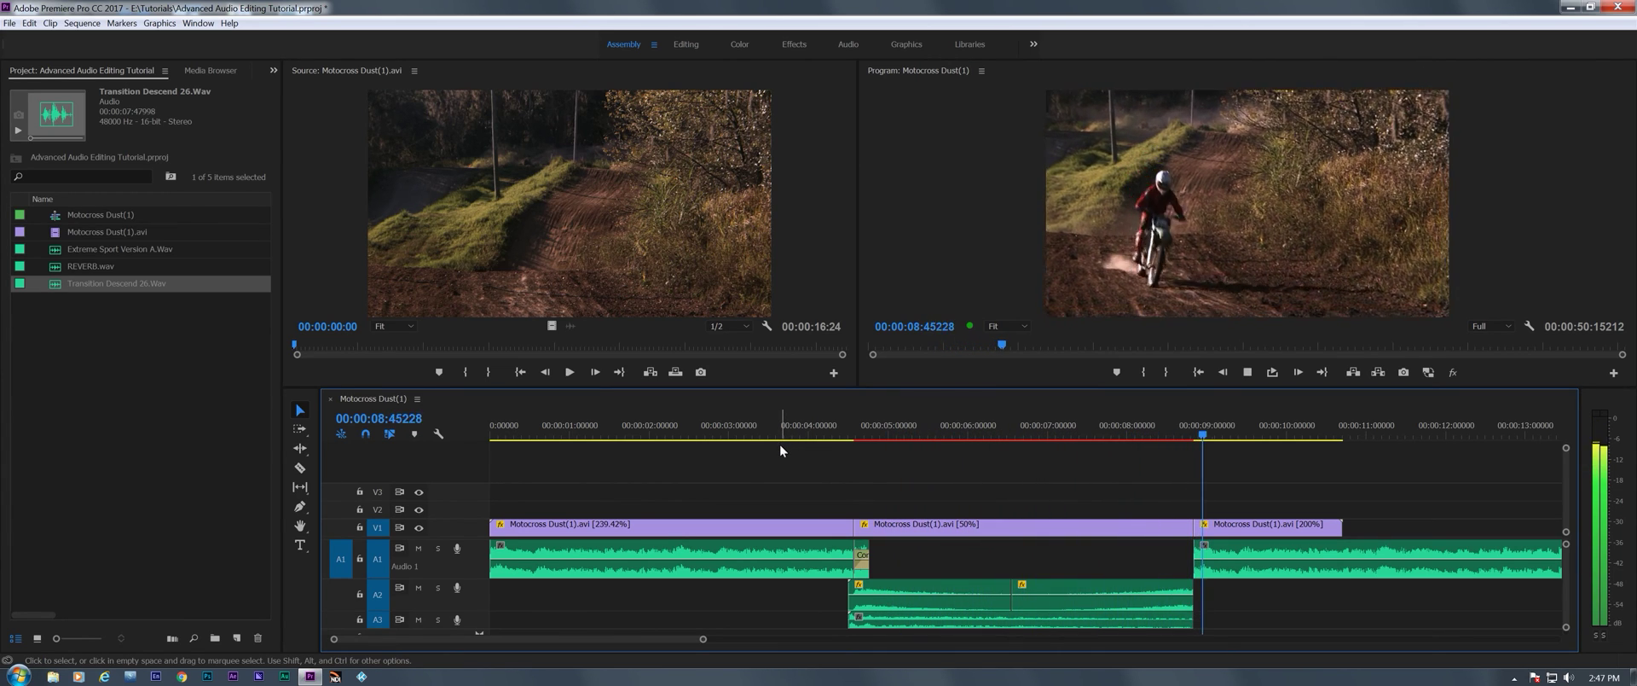
key(space)
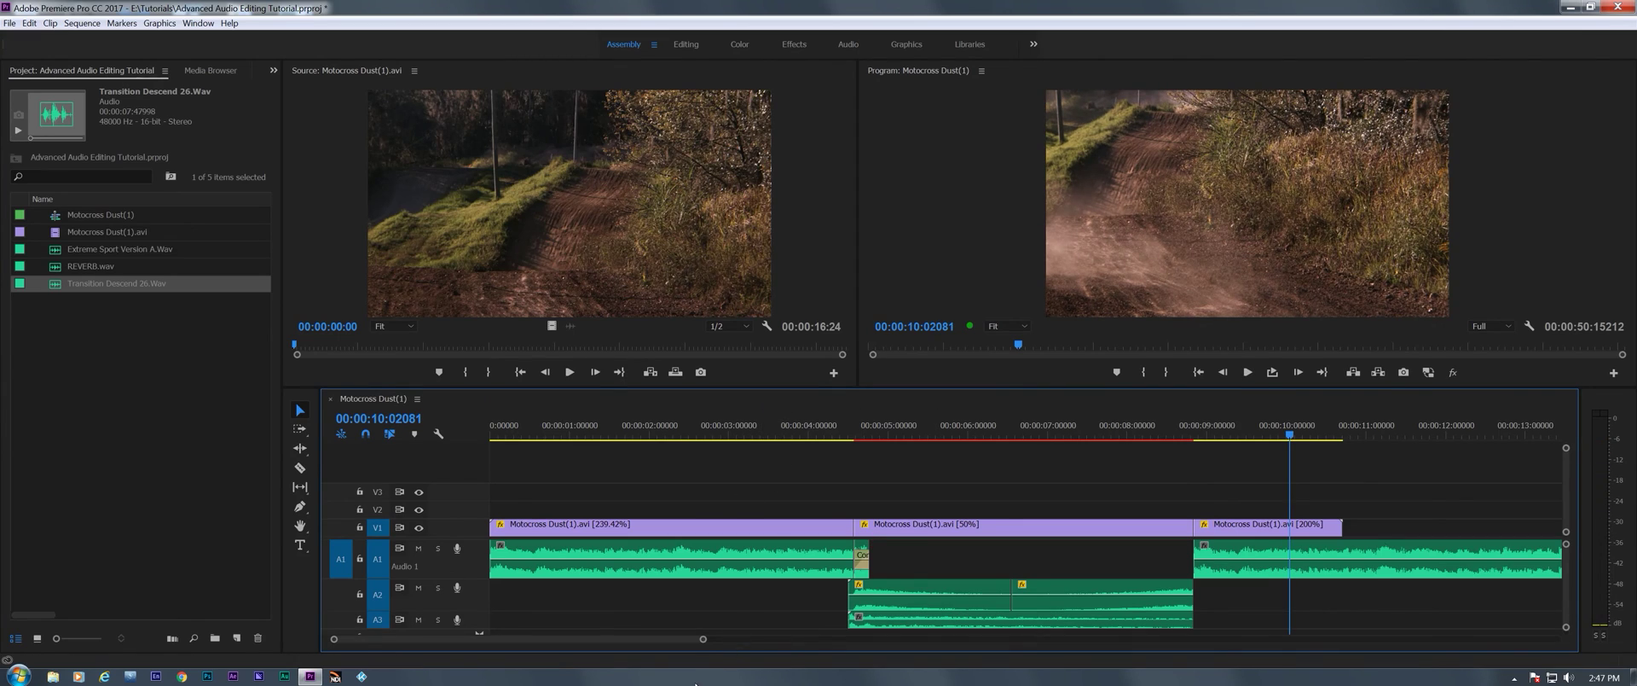
drag(703, 639, 745, 639)
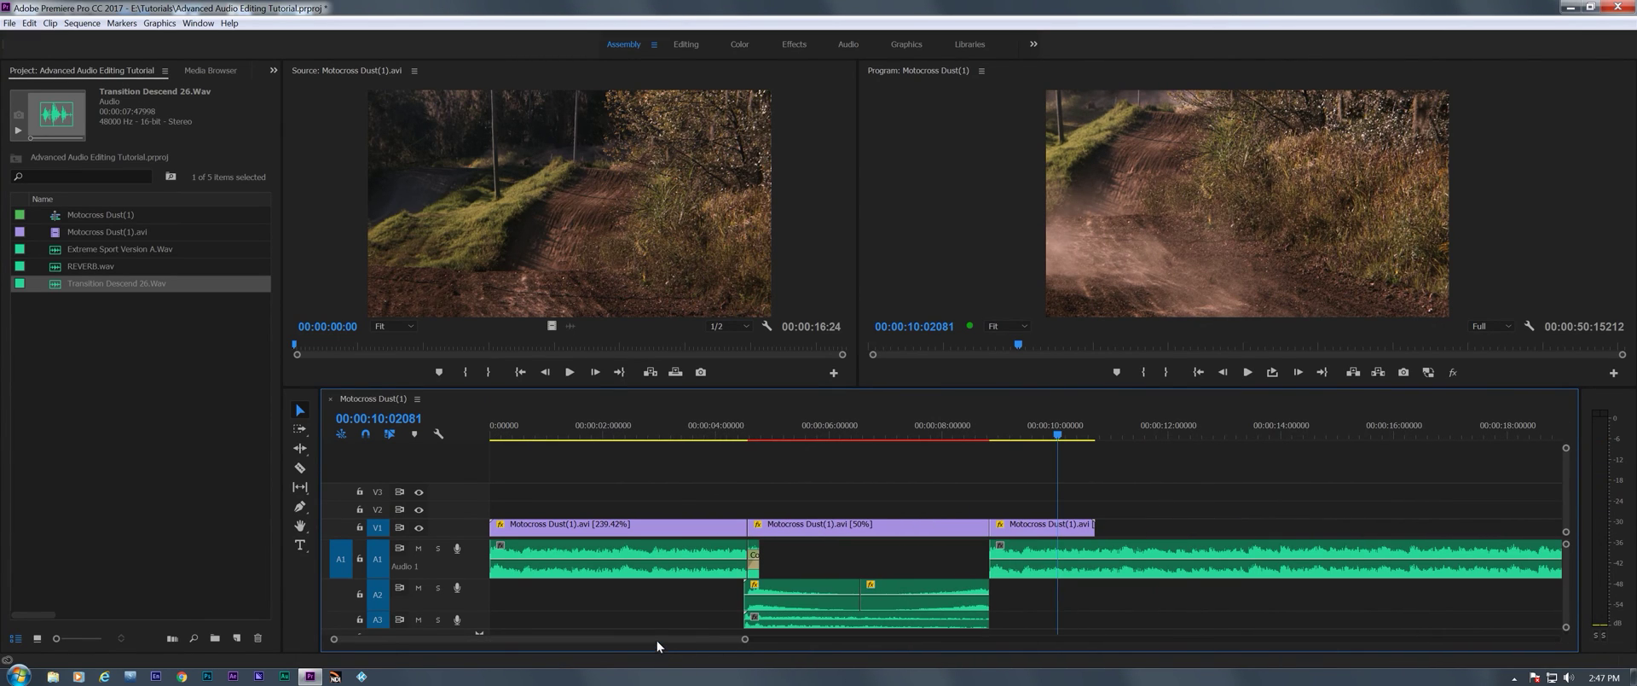
key(Home)
click(984, 249)
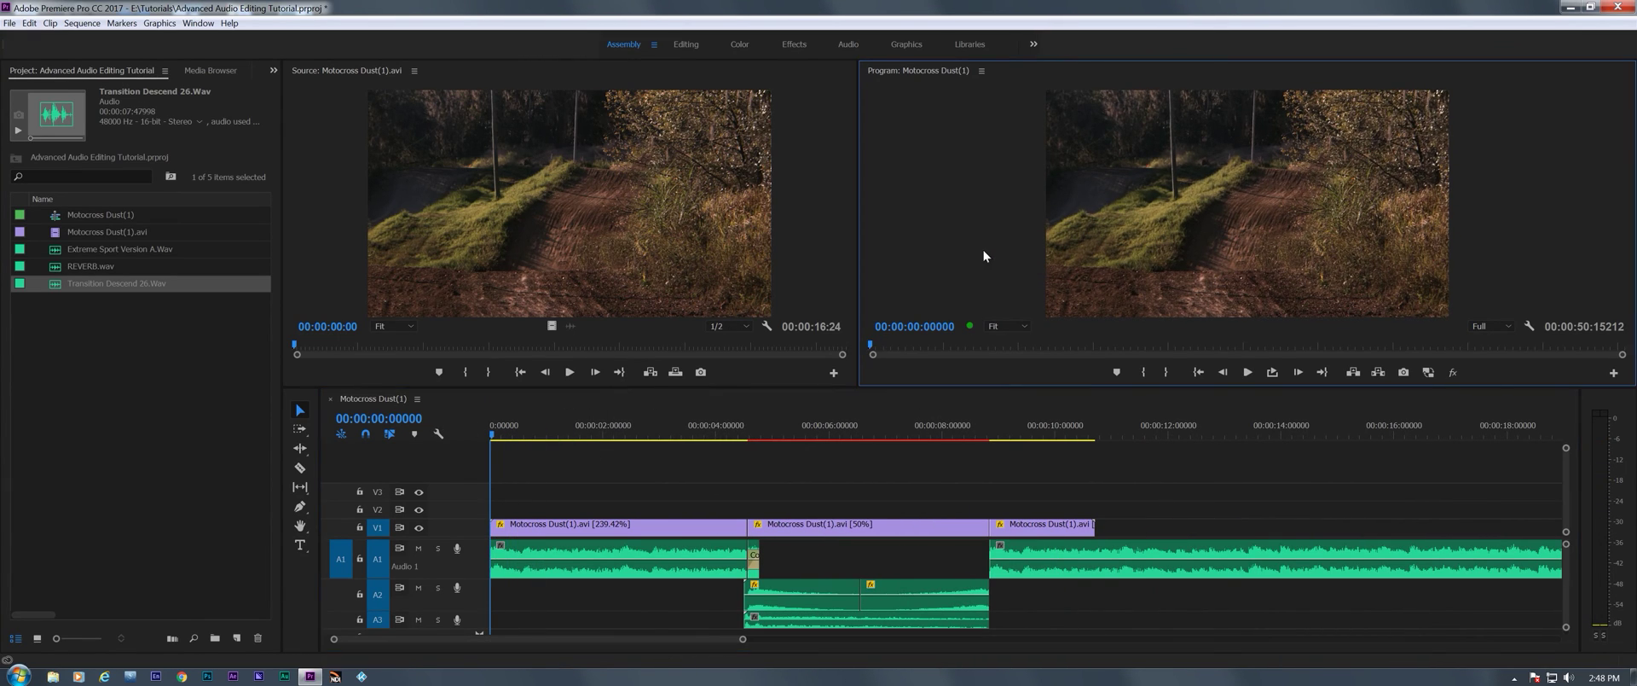
key(grave)
key(space)
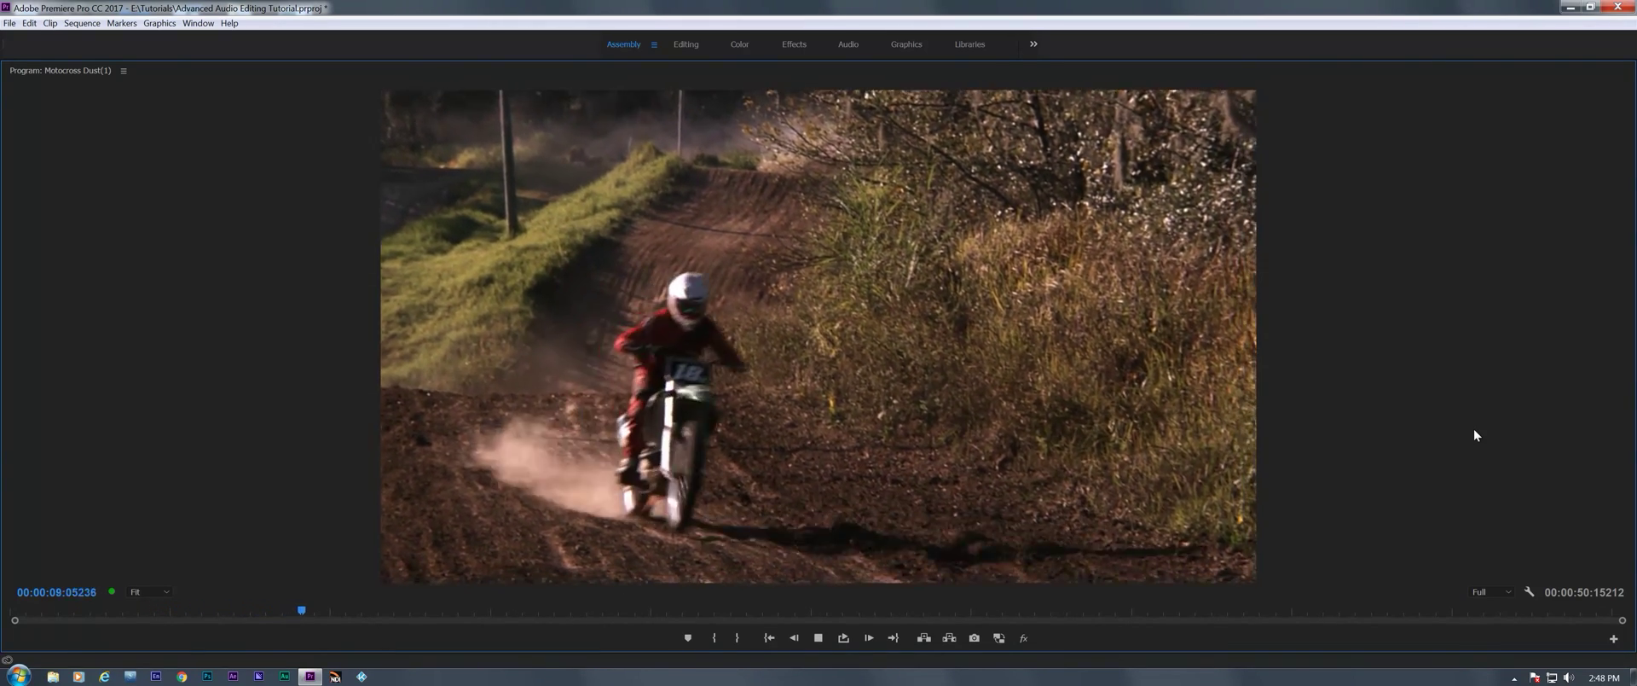
key(space)
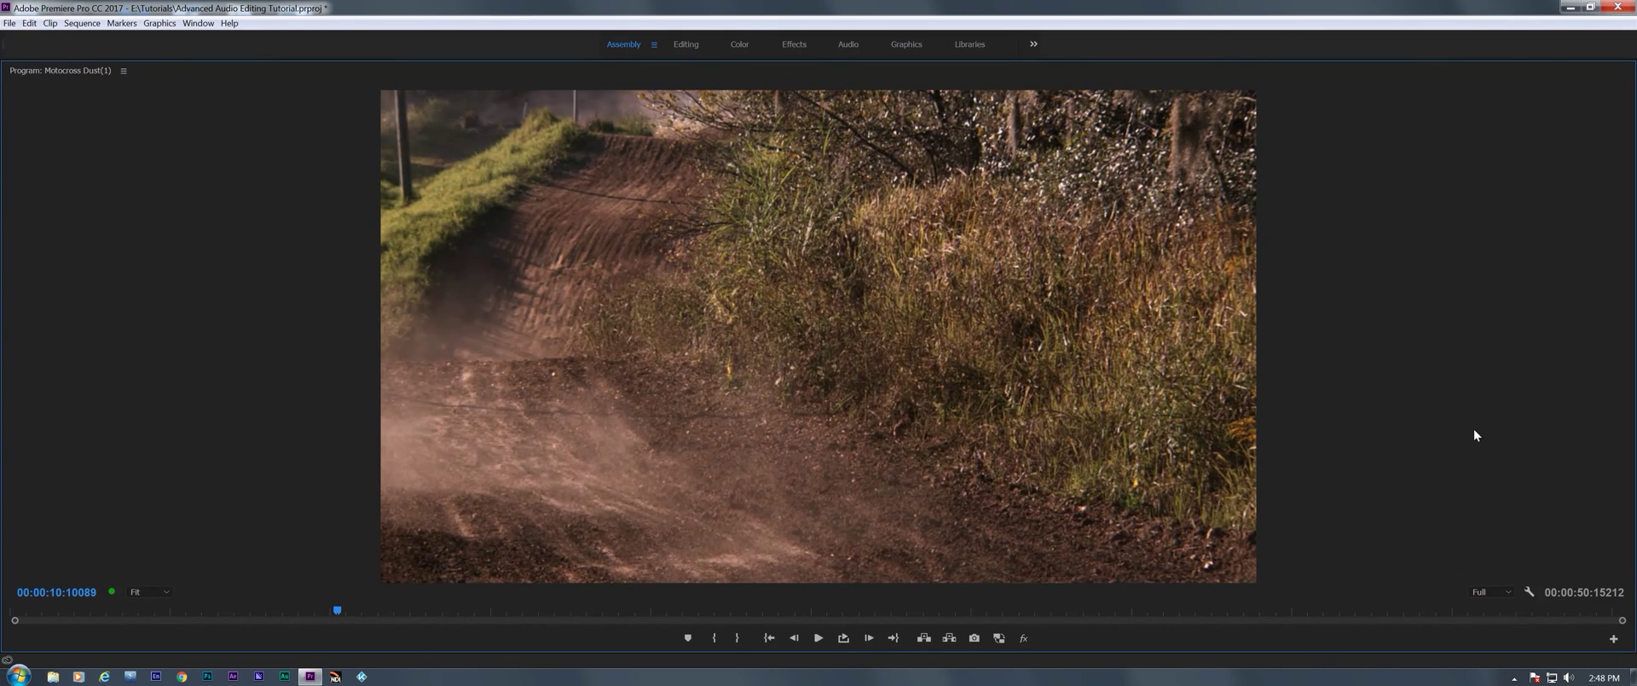
key(grave)
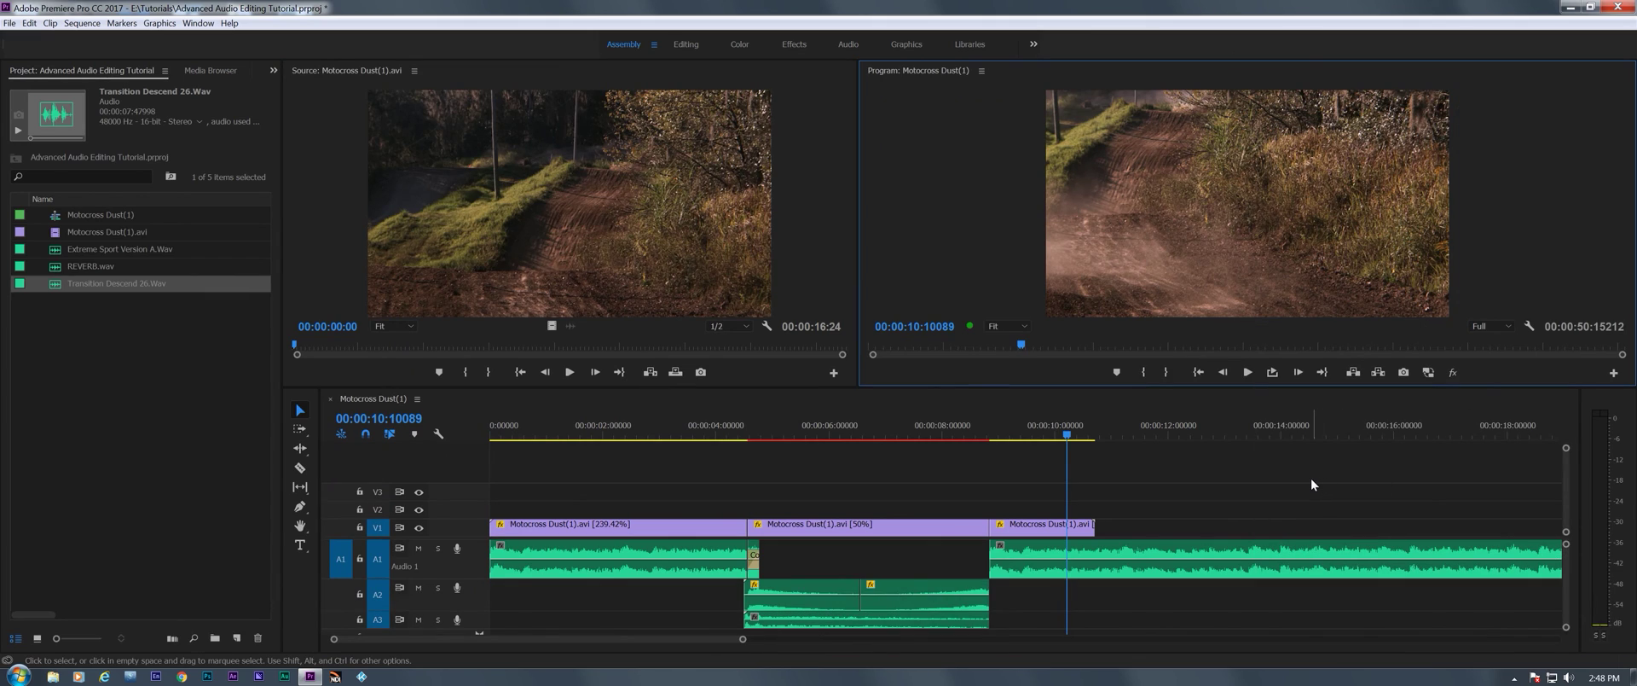